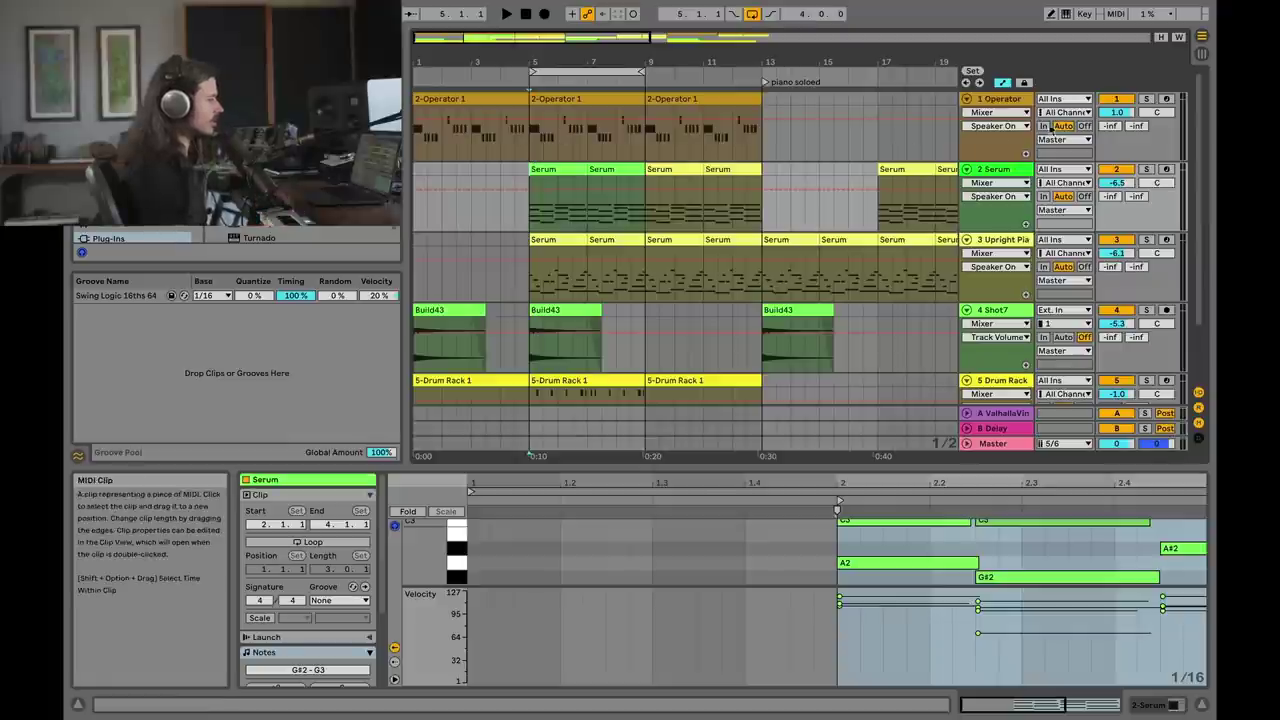
Solo Operator, Serum, Upright Piano, then Drum Rack in turn, replaying from bar 5 each time
left_click(1146, 98)
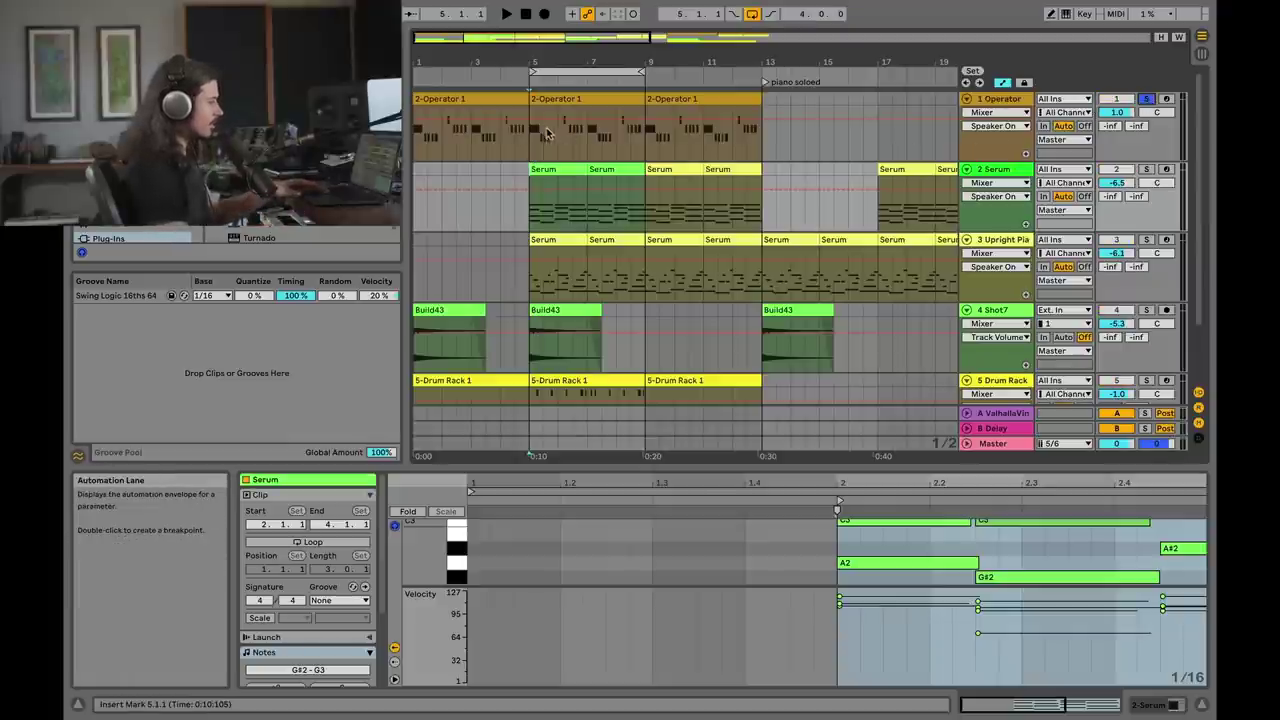
key("space")
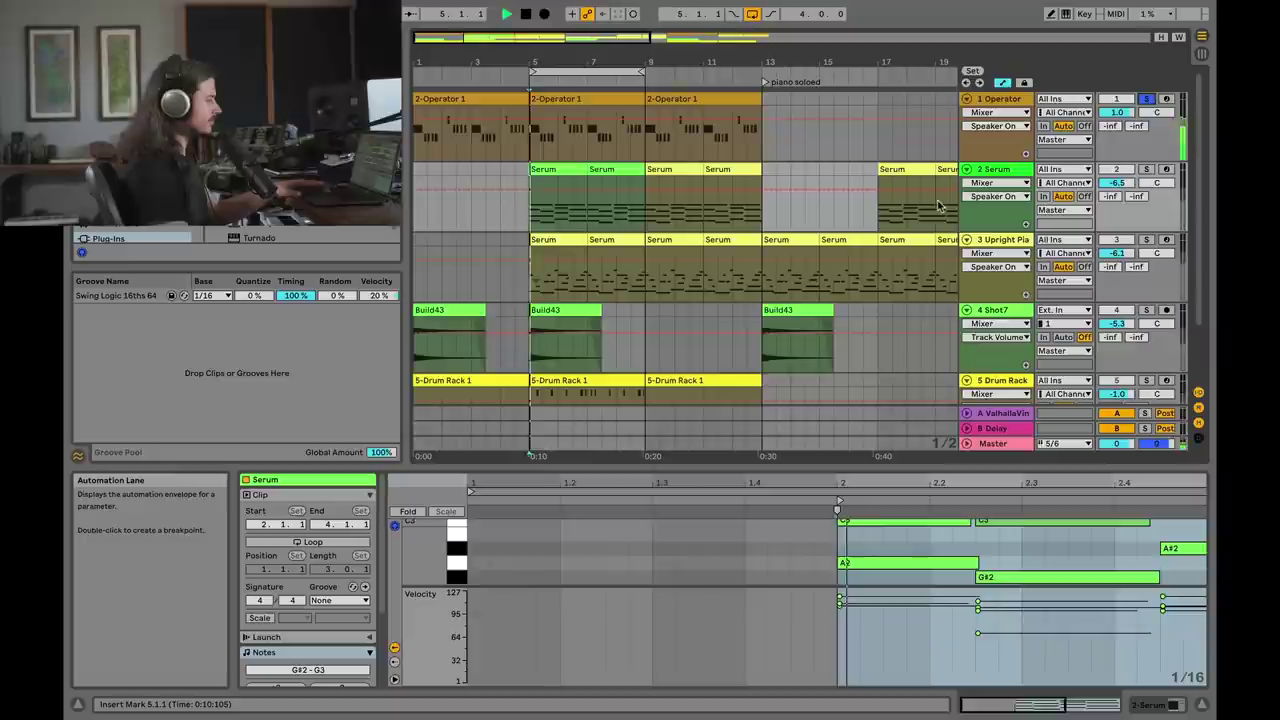
left_click(1147, 174)
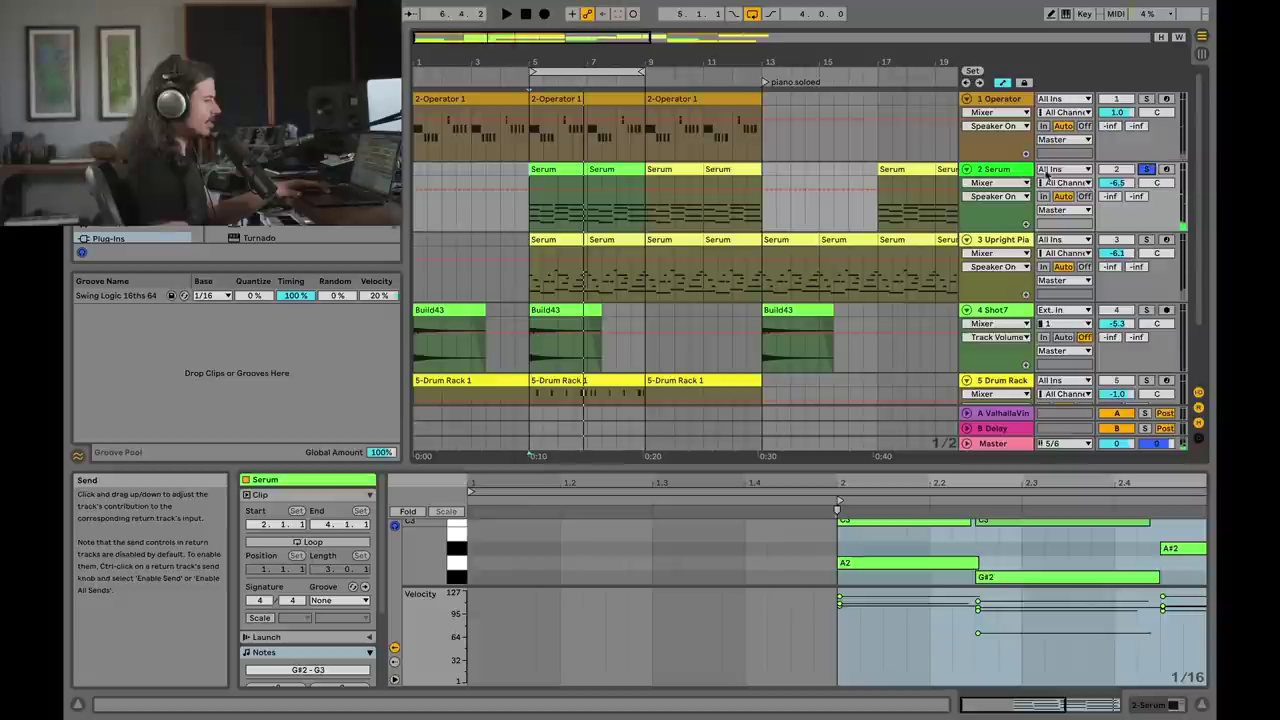
key("space")
key("space")
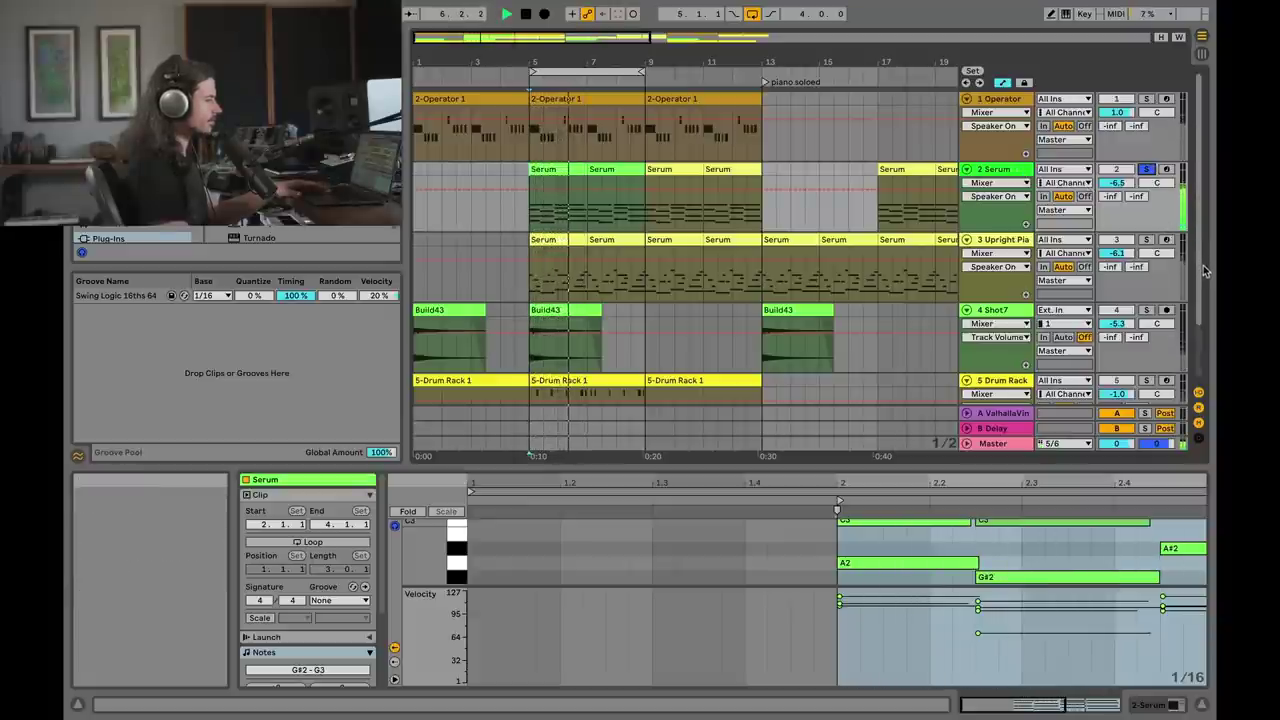
left_click(1146, 240)
key("space")
key("space")
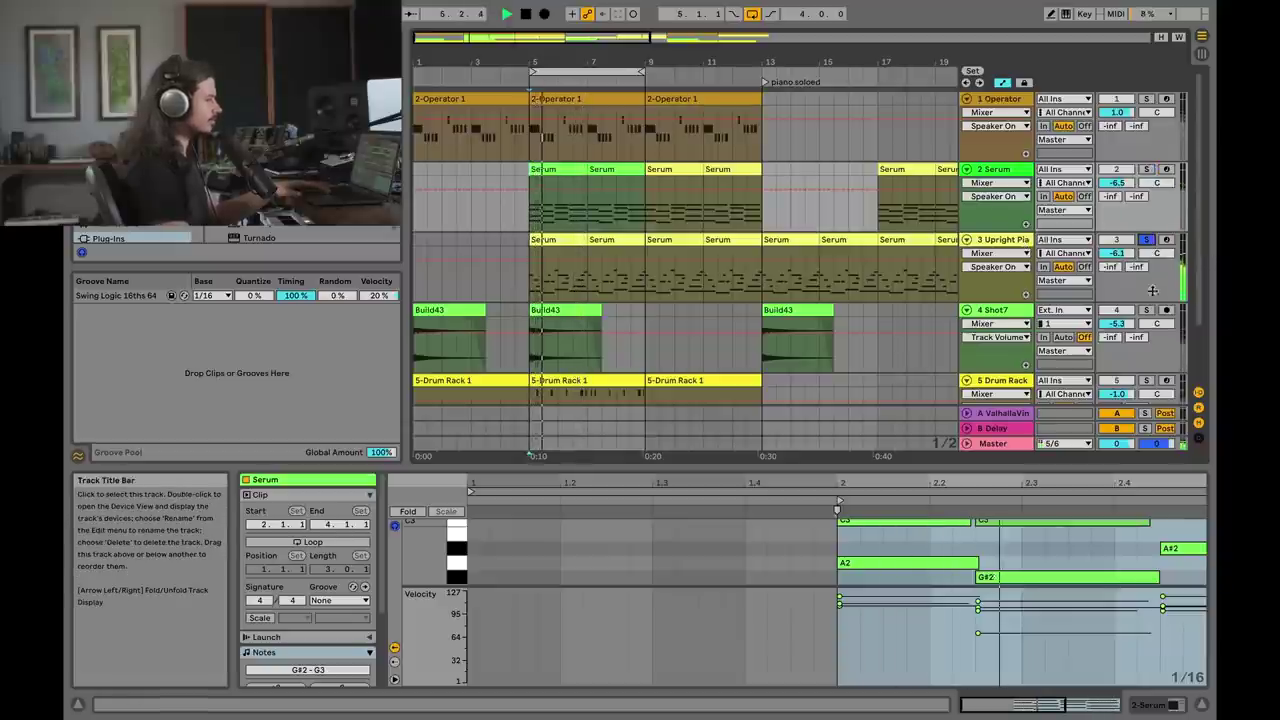
scroll(1103, 308, "down", 1)
scroll(1103, 308, "down", 1)
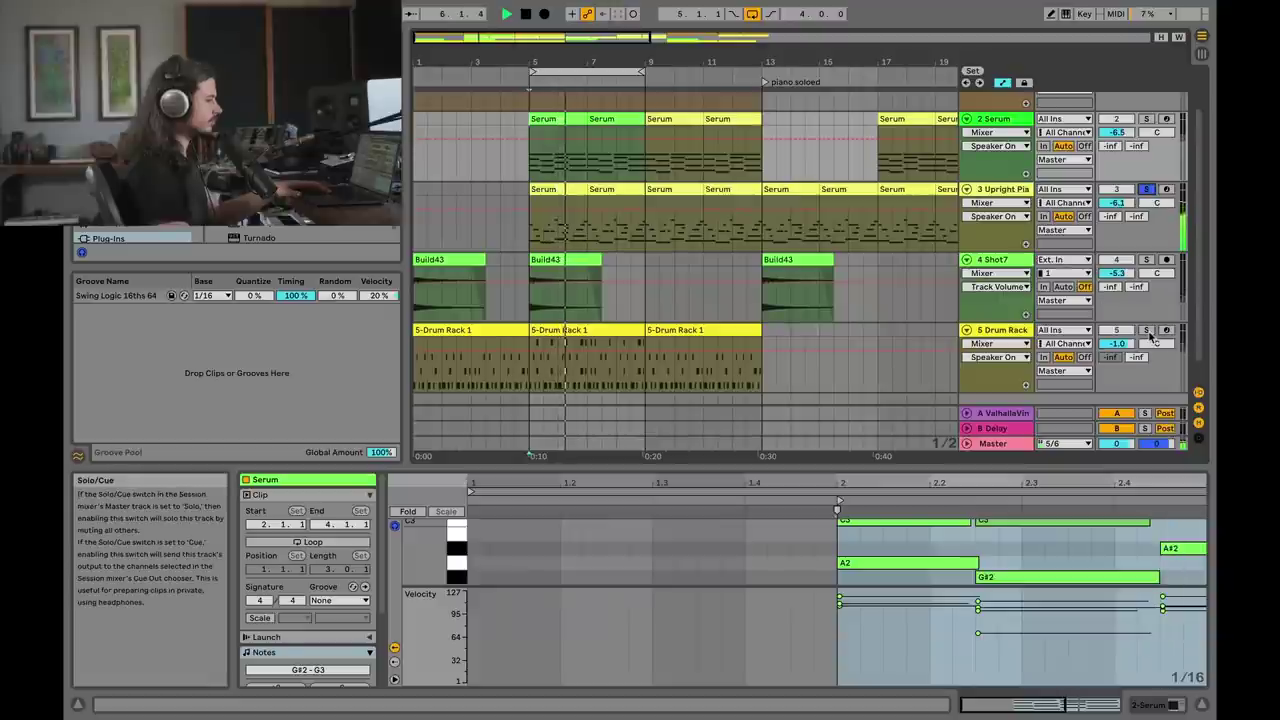
left_click(1146, 330)
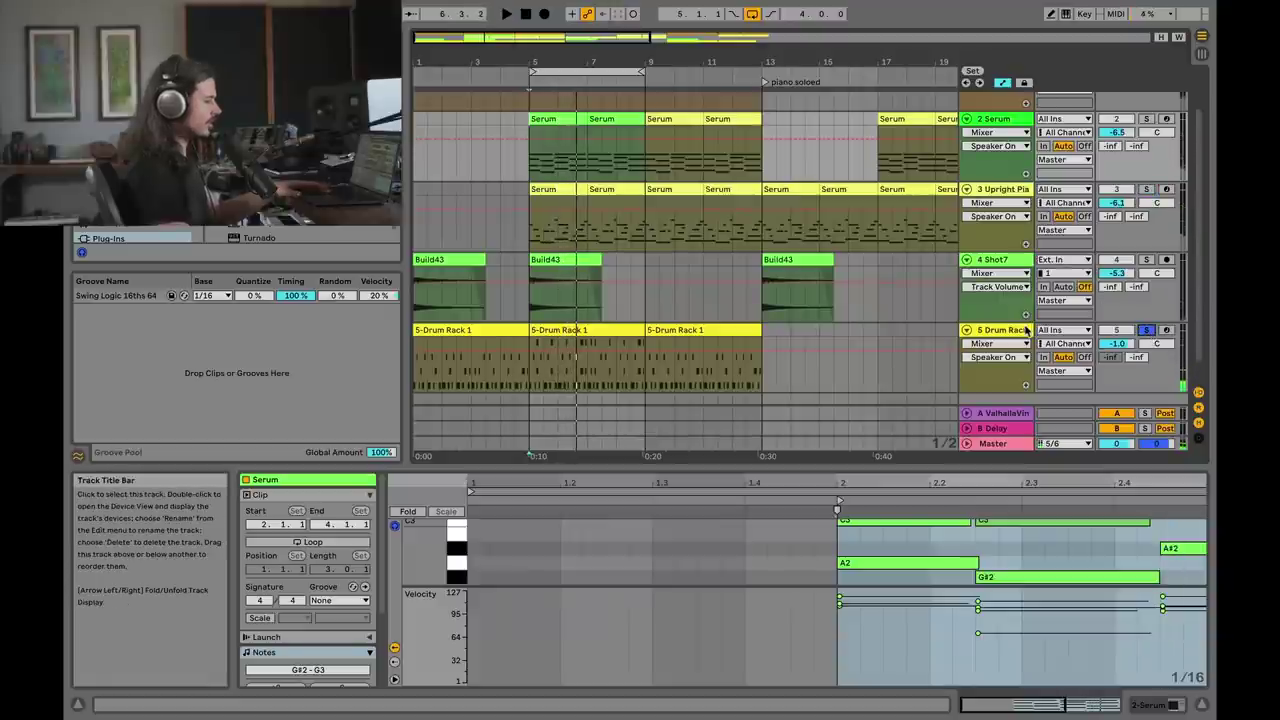
key("space")
key("space")
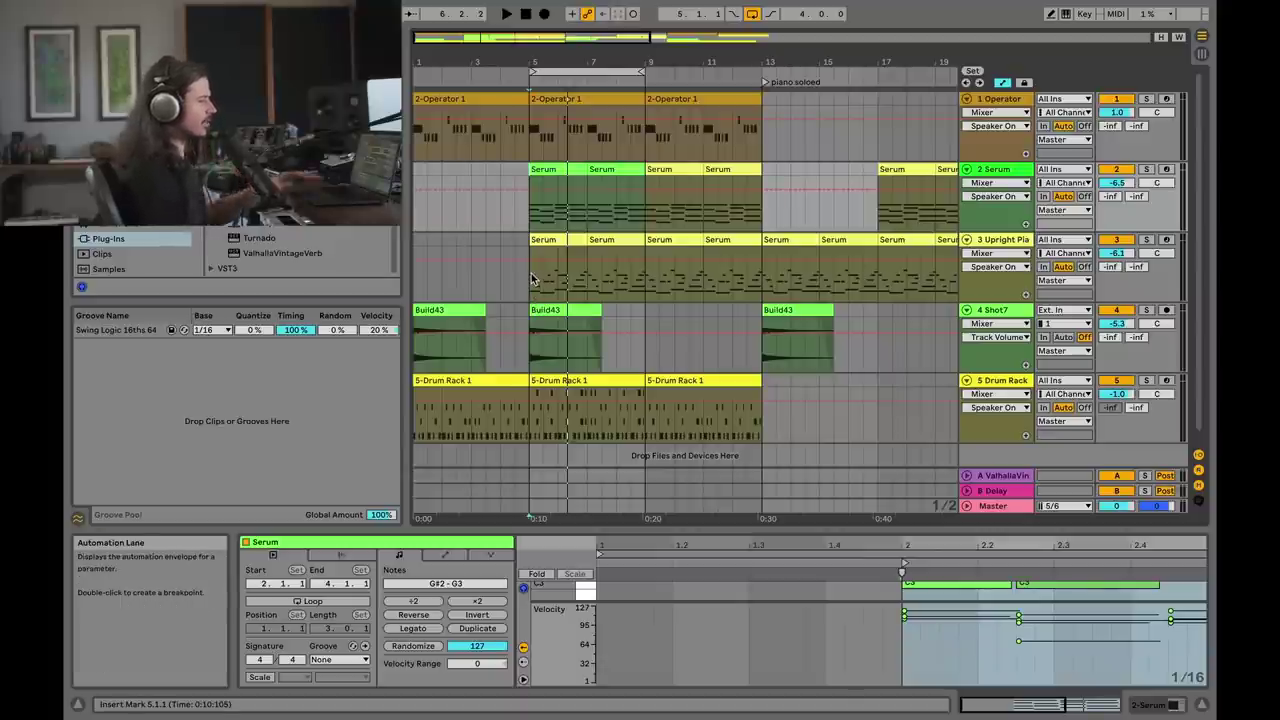
Show the Upright Piano's Serum clip in Clip View, listen, then set the start mark at bar 5
left_click(655, 285)
key("space")
key("space")
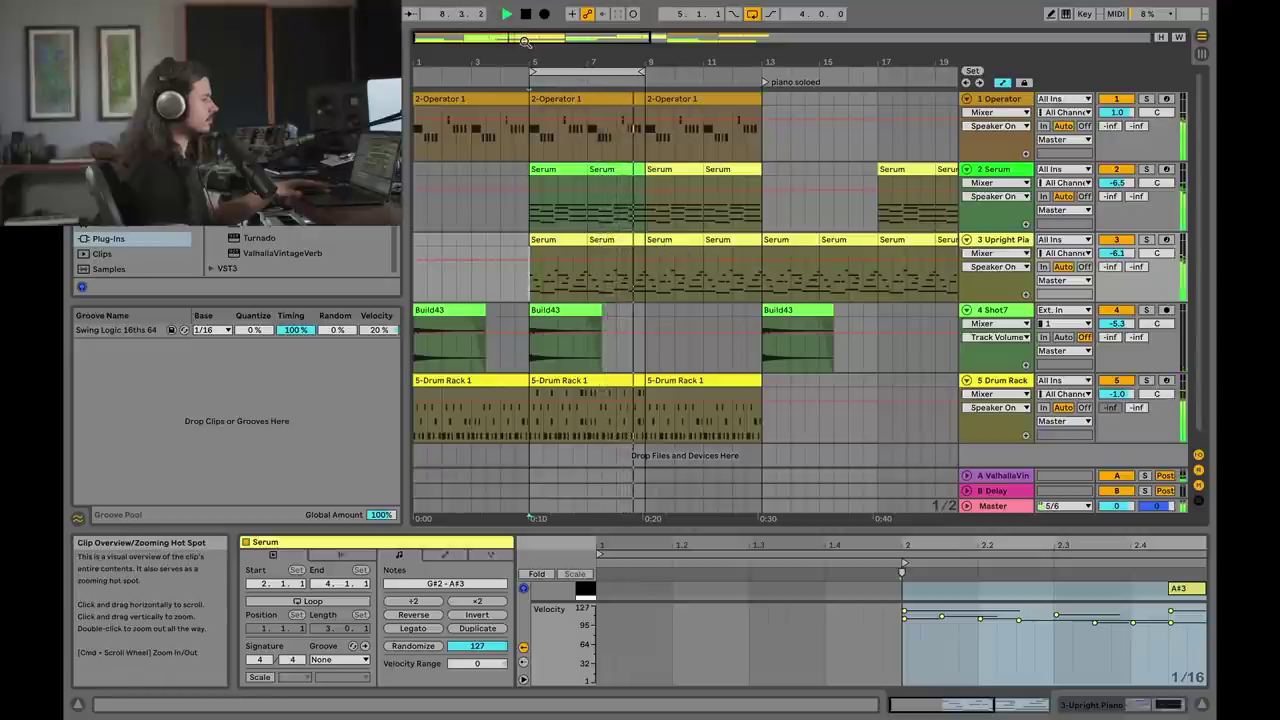
key("space")
left_click(530, 236)
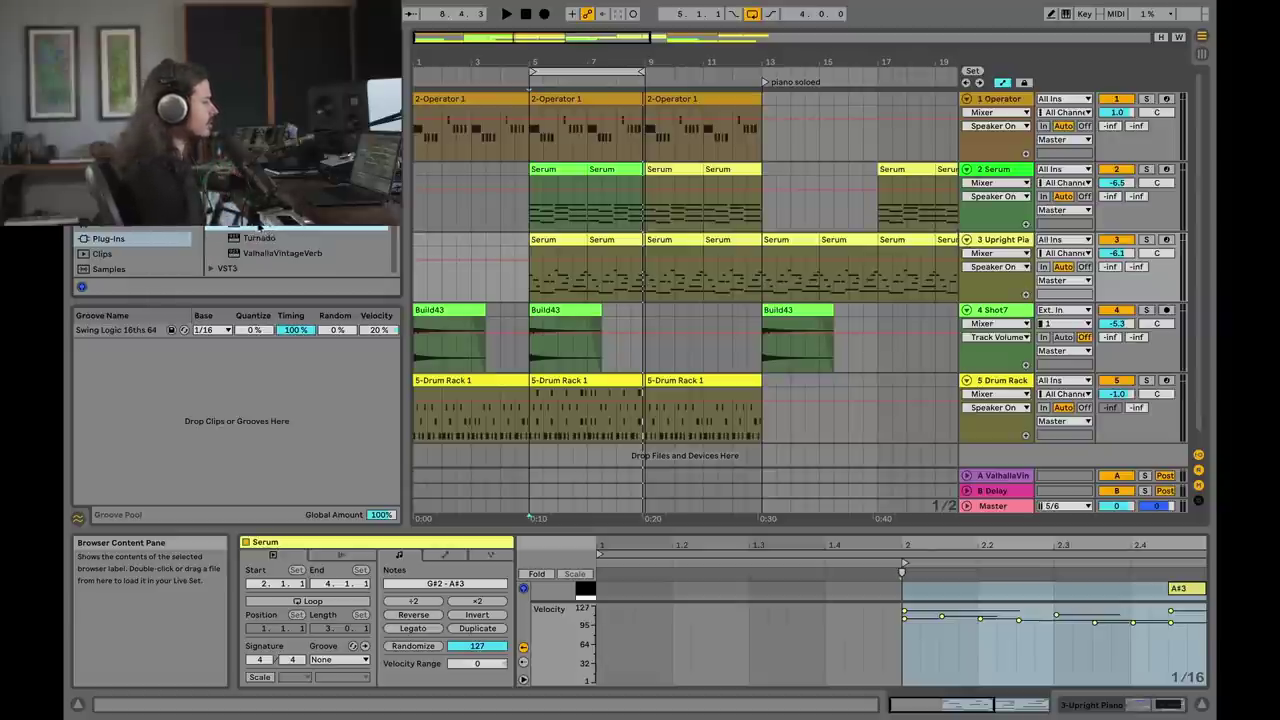
Load Trackspacer onto the 1-Operator track and move its window clear of the devices
left_click_drag(660, 140, 990, 100)
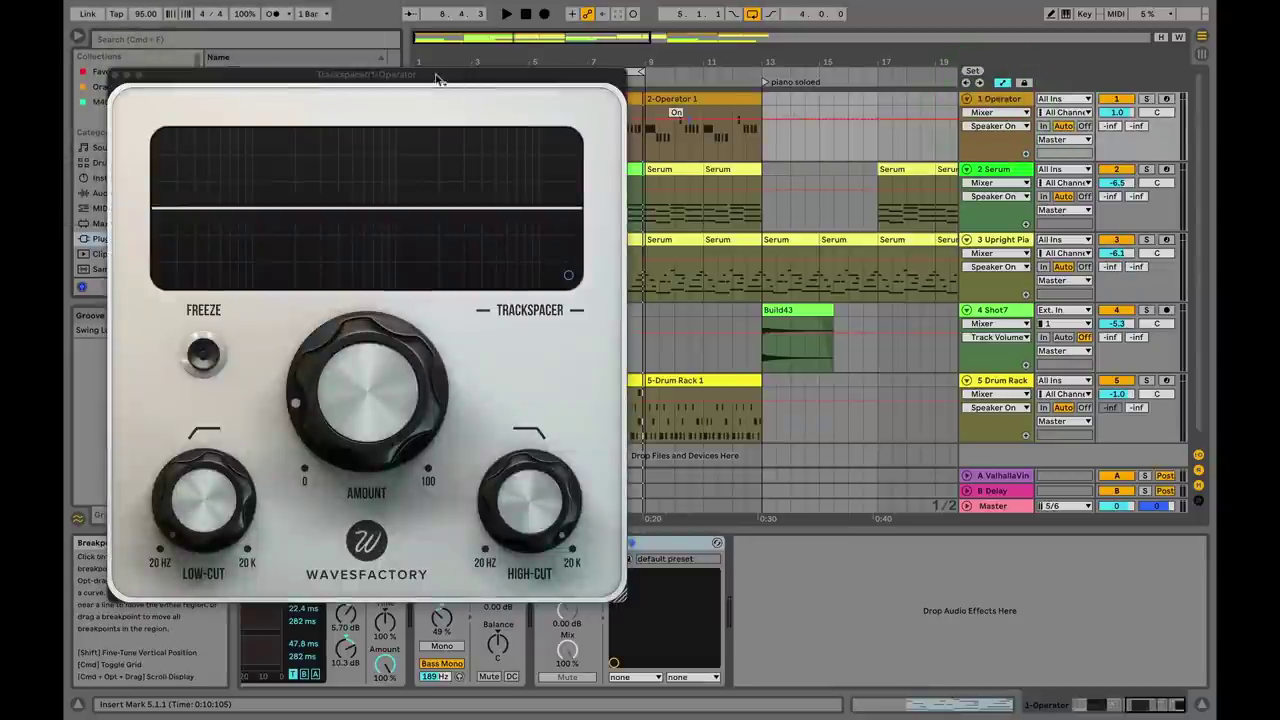
left_click_drag(437, 80, 612, 86)
mouse_move(543, 406)
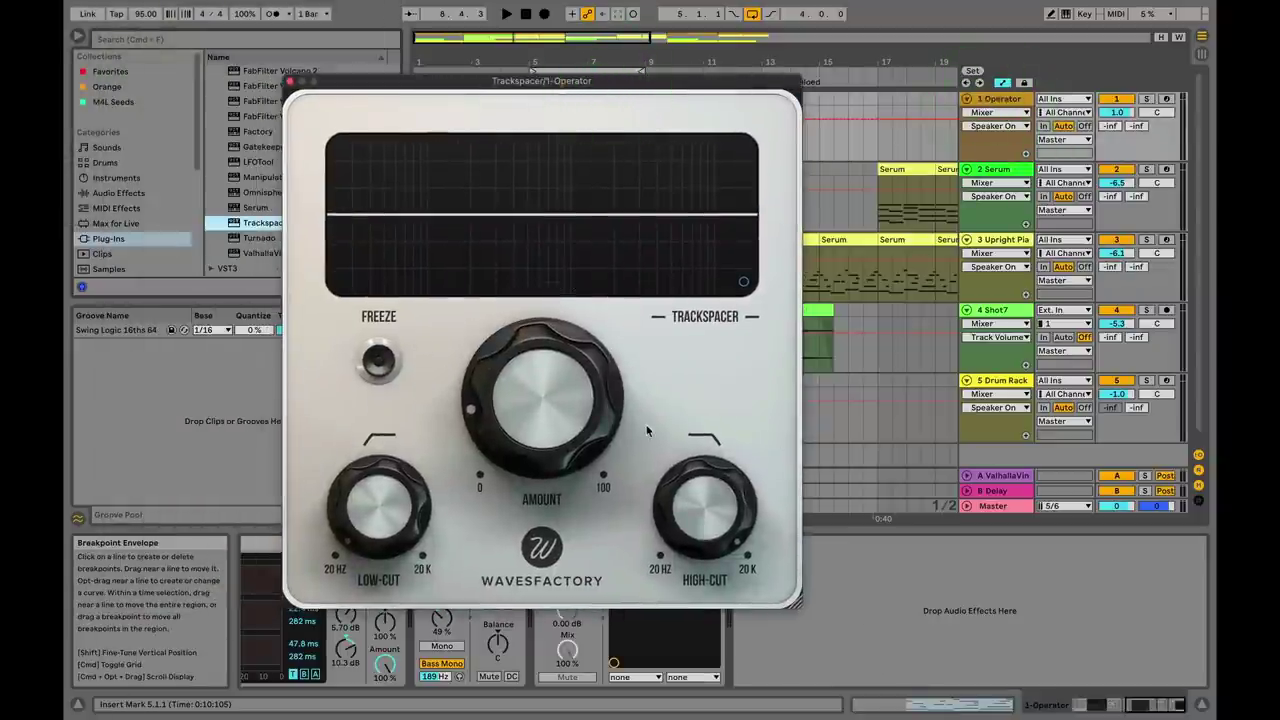
left_click_drag(604, 86, 557, 68)
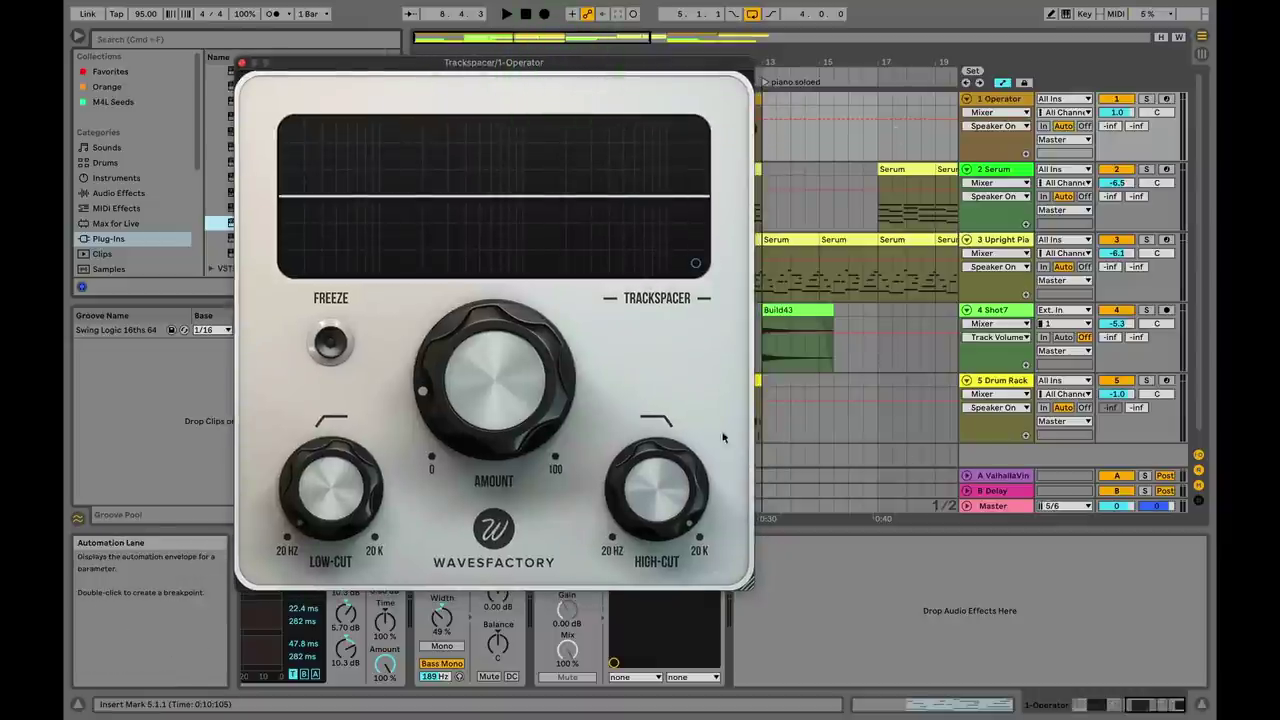
left_click_drag(488, 68, 891, 73)
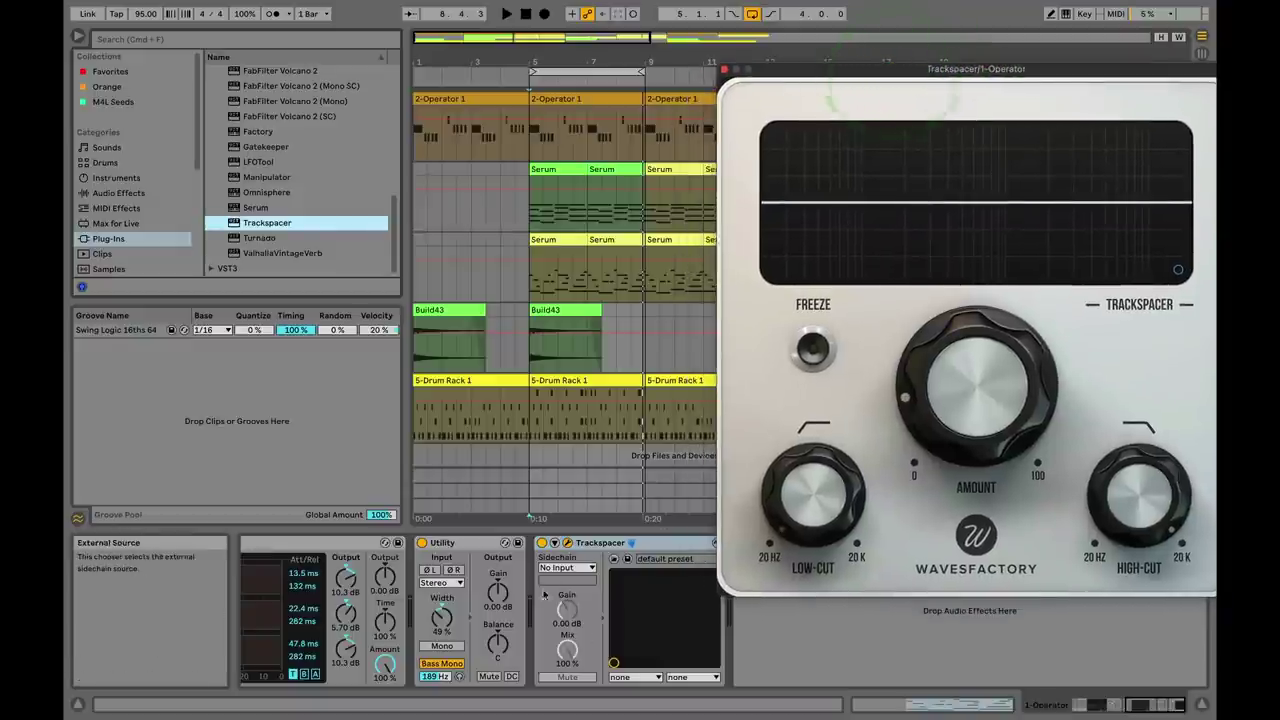
Set Trackspacer's sidechain source to 5-Drum Rack, tapped from Kick 08 Pre FX
left_click(564, 569)
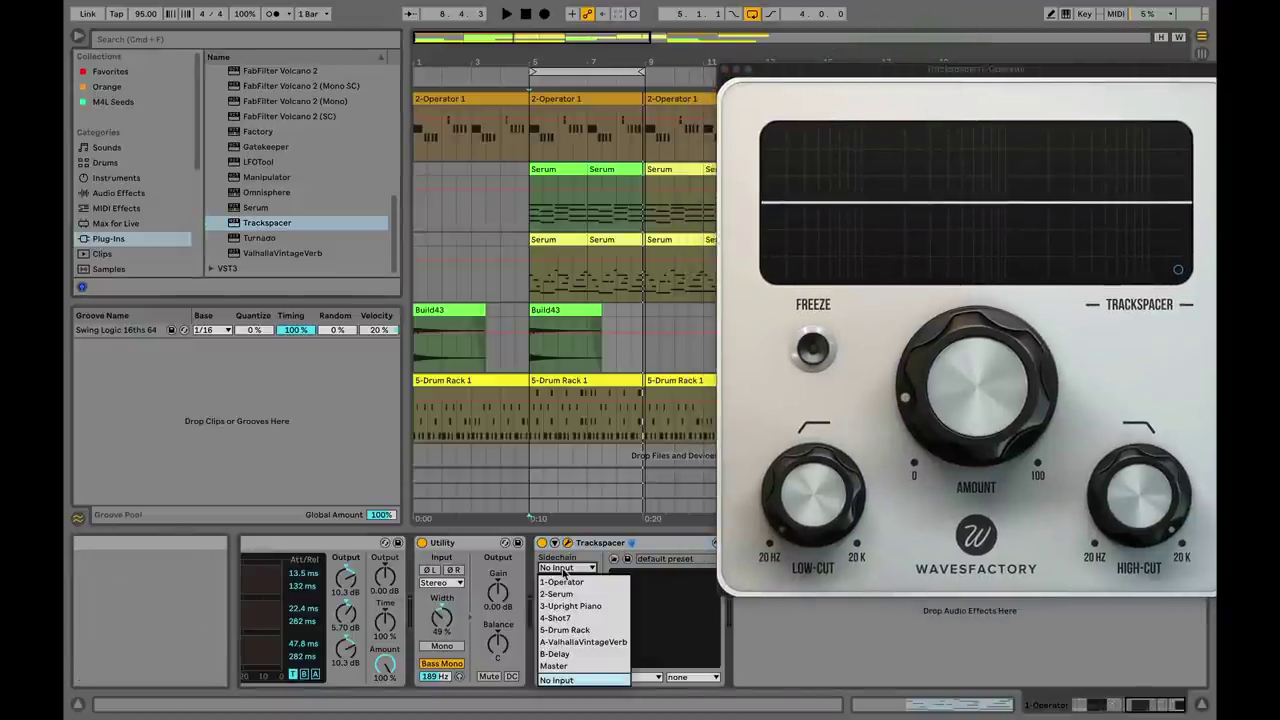
left_click(572, 630)
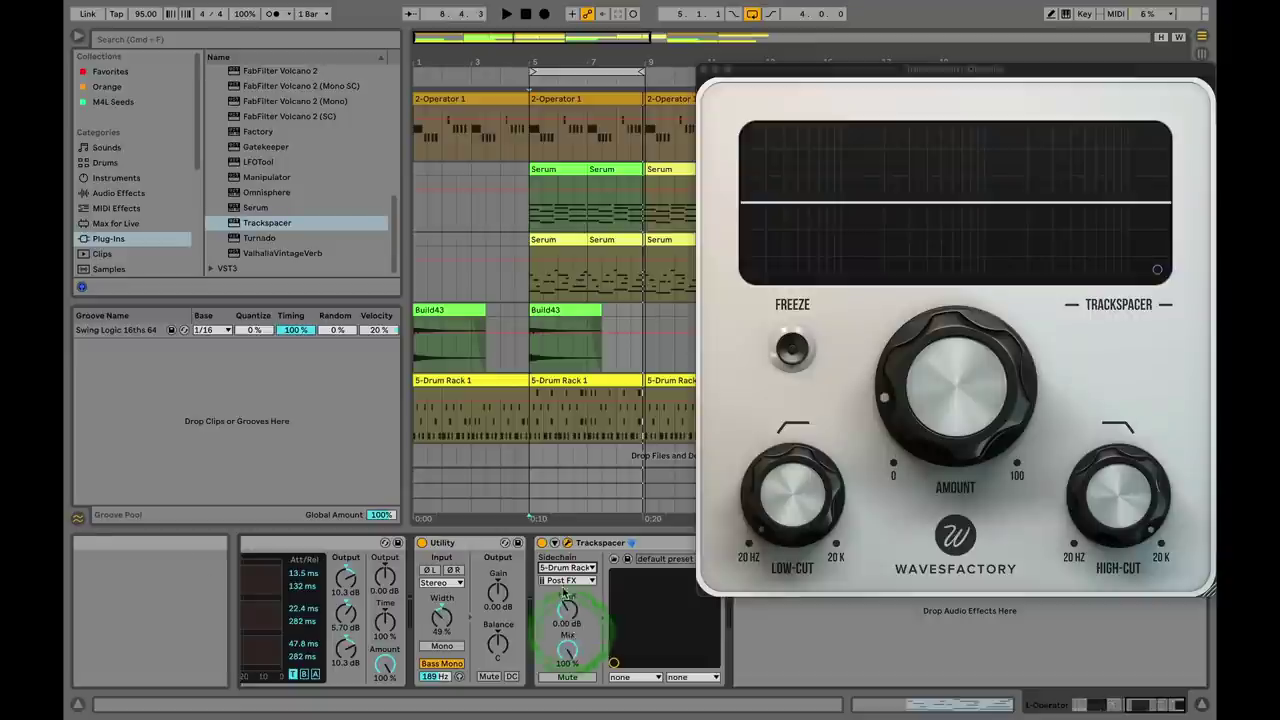
left_click(565, 580)
left_click(585, 368)
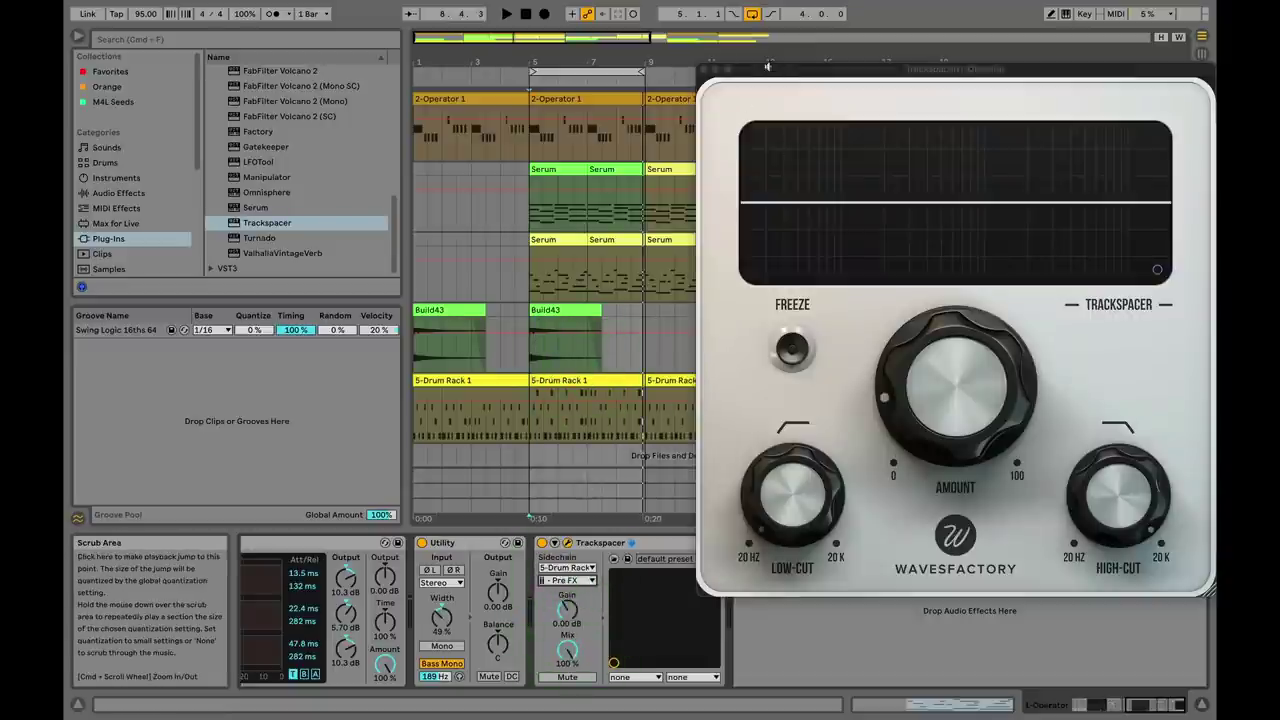
key("super+alt+i")
left_click_drag(771, 70, 609, 101)
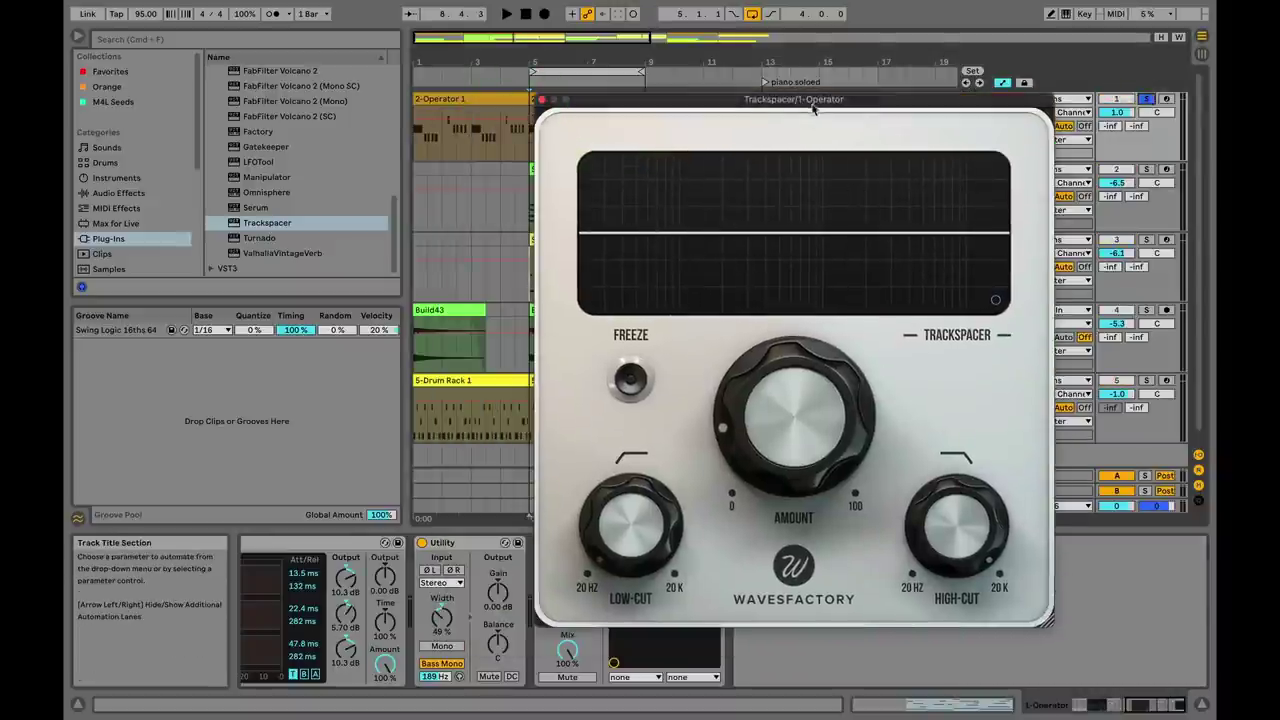
Play the song briefly, then solo the Drum Rack track
key("space")
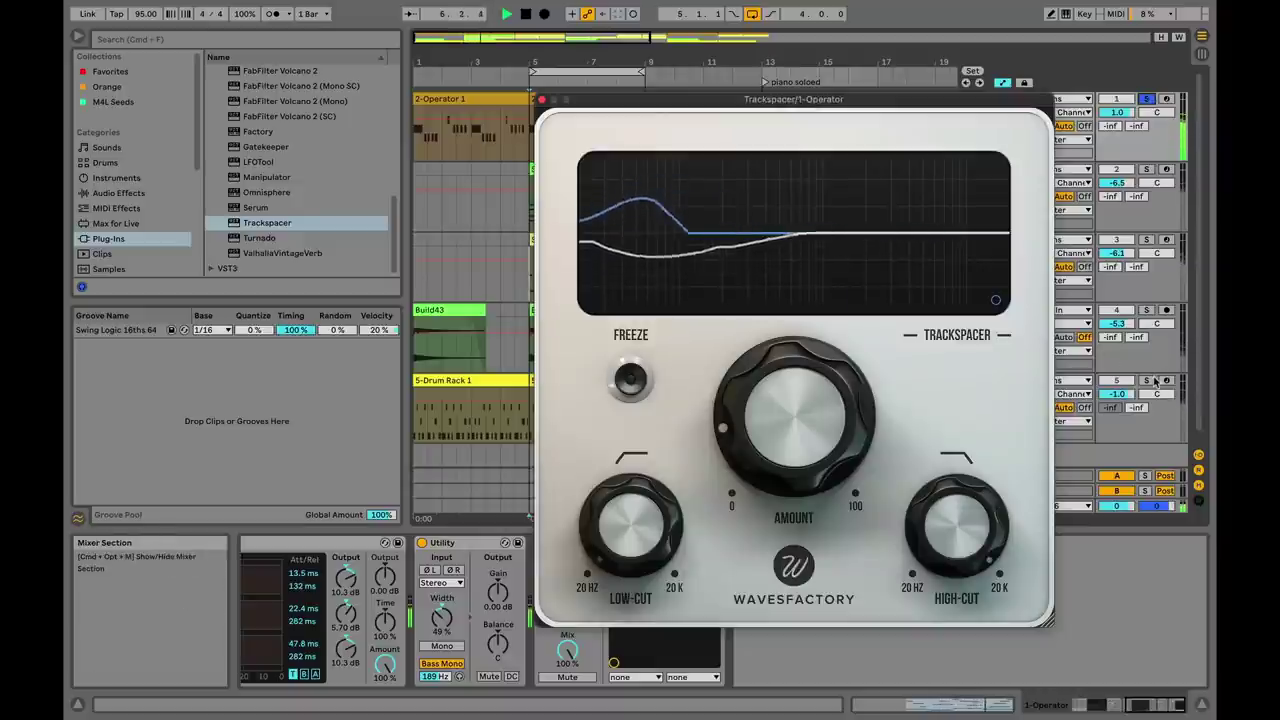
key("space")
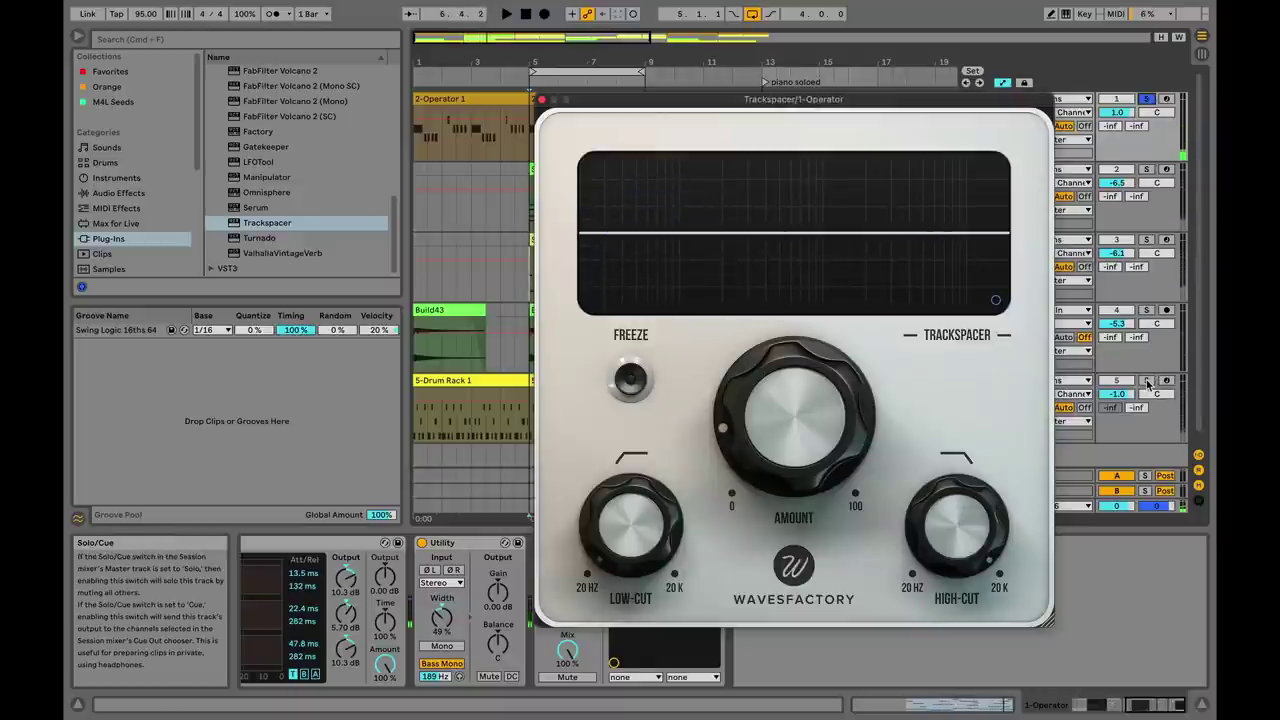
left_click(1148, 381)
Turn the Operator Trackspacer's Amount fully left to 0.0 %, audition, and close the plugin window
left_click_drag(797, 101, 845, 92)
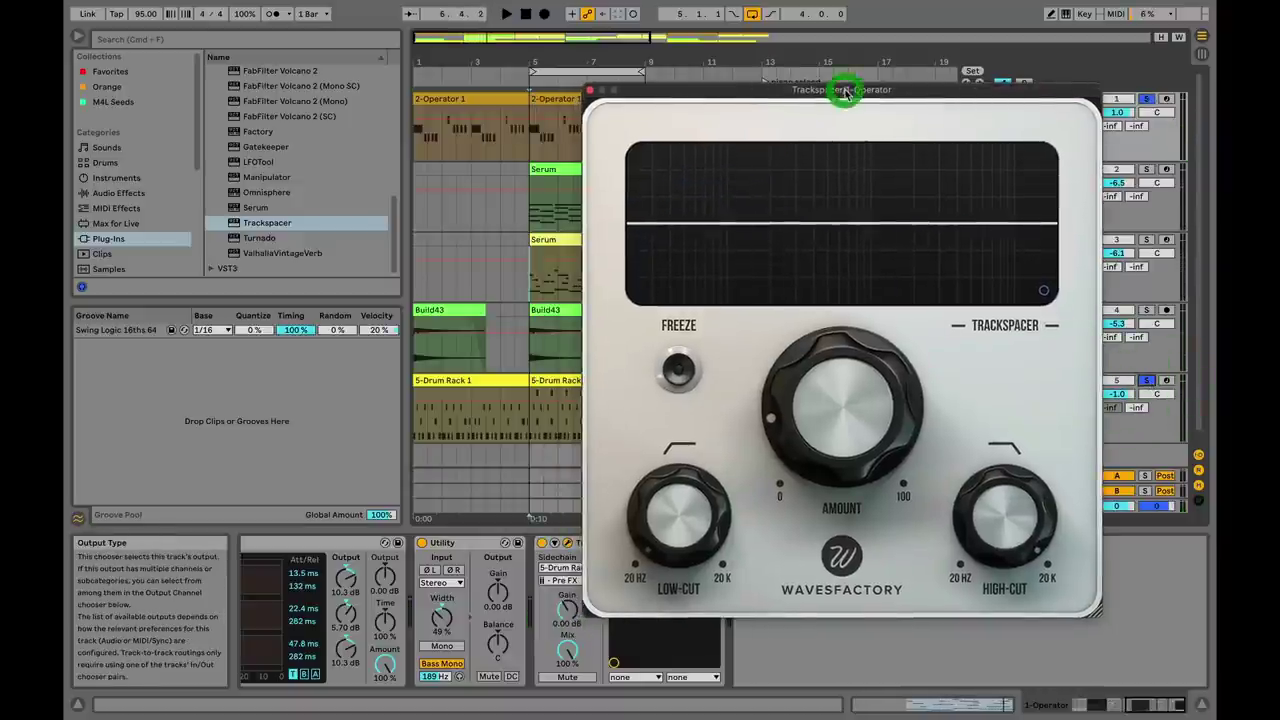
key("space")
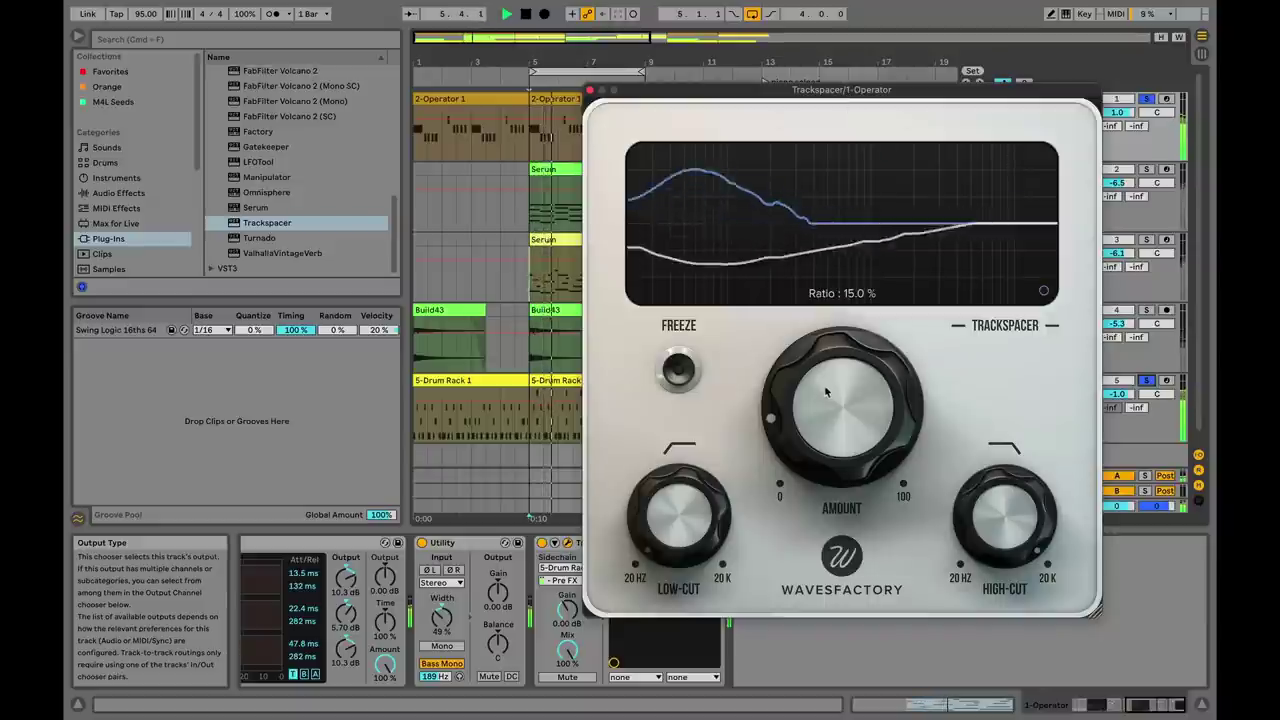
key("space")
left_click_drag(812, 397, 806, 470)
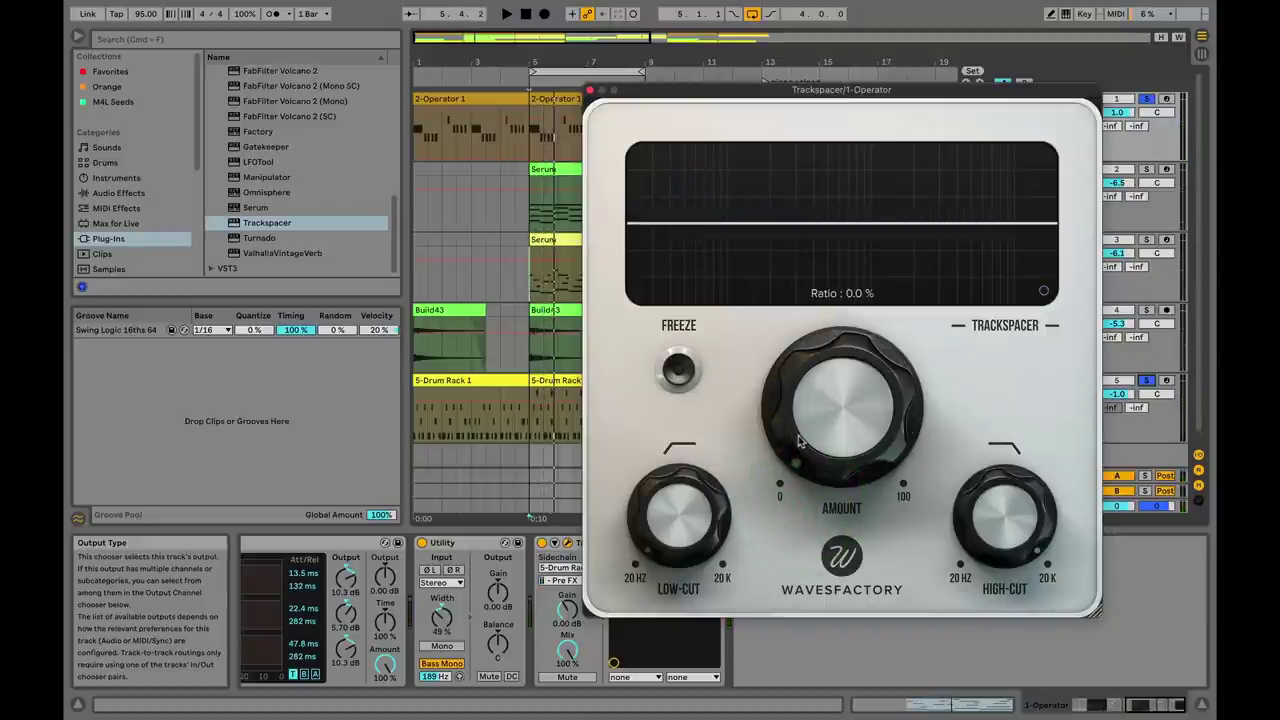
key("space")
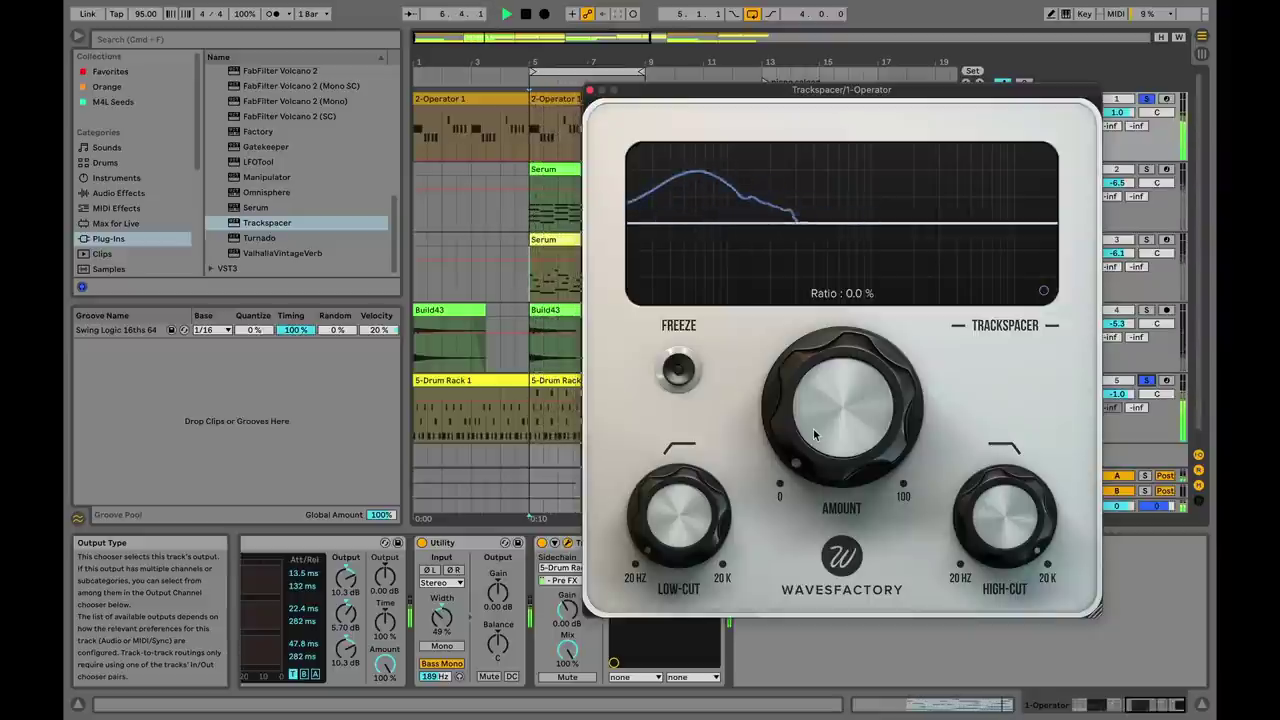
key("space")
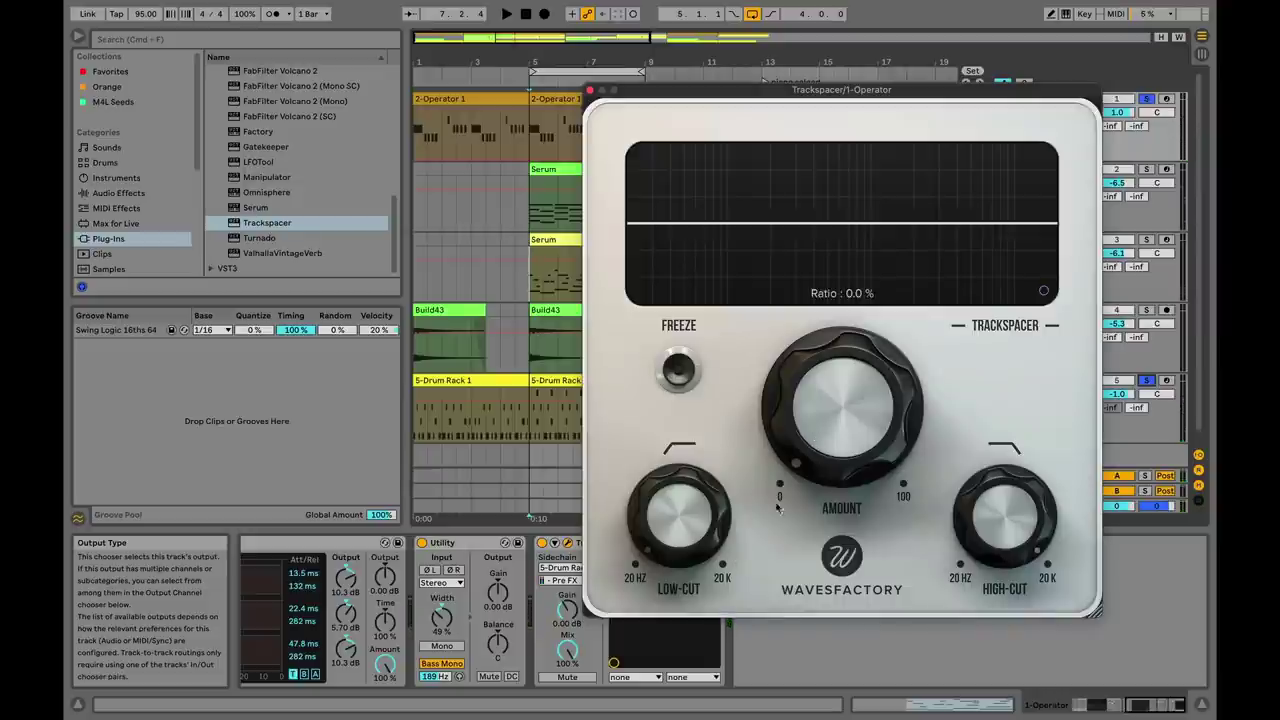
left_click(589, 91)
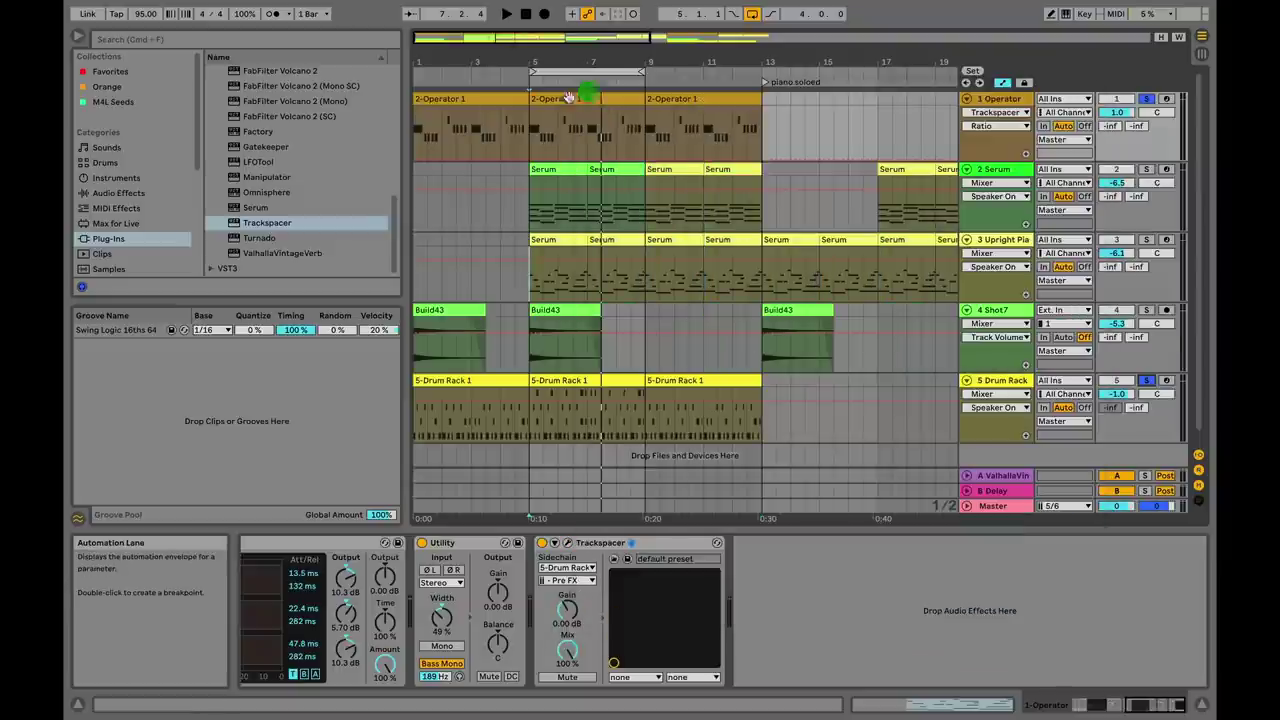
Load EQ Eight from Audio Effects > EQ & Filters onto the Operator track
left_click(118, 193)
left_click(212, 117)
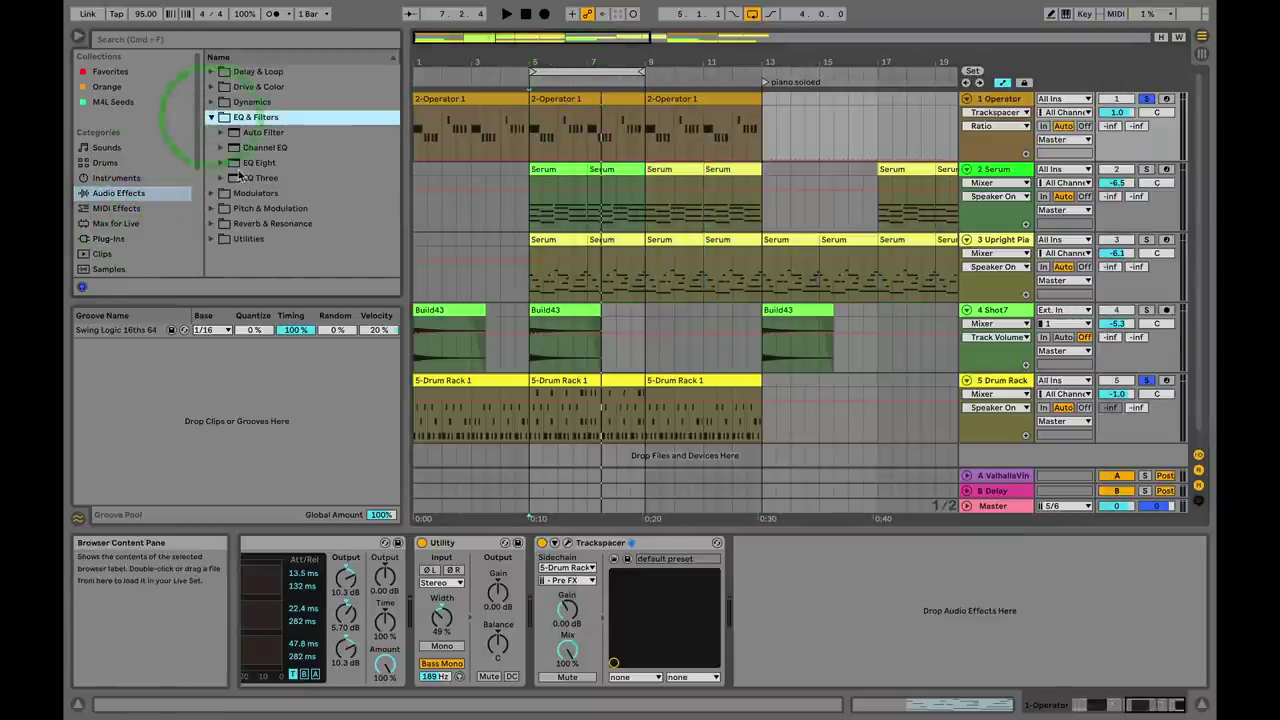
key("Down")
key("Down")
key("Down")
key("Return")
Show the Drum Rack's Kick_08 pad chain and open its EQ Eight in expanded view during playback
left_click(995, 380)
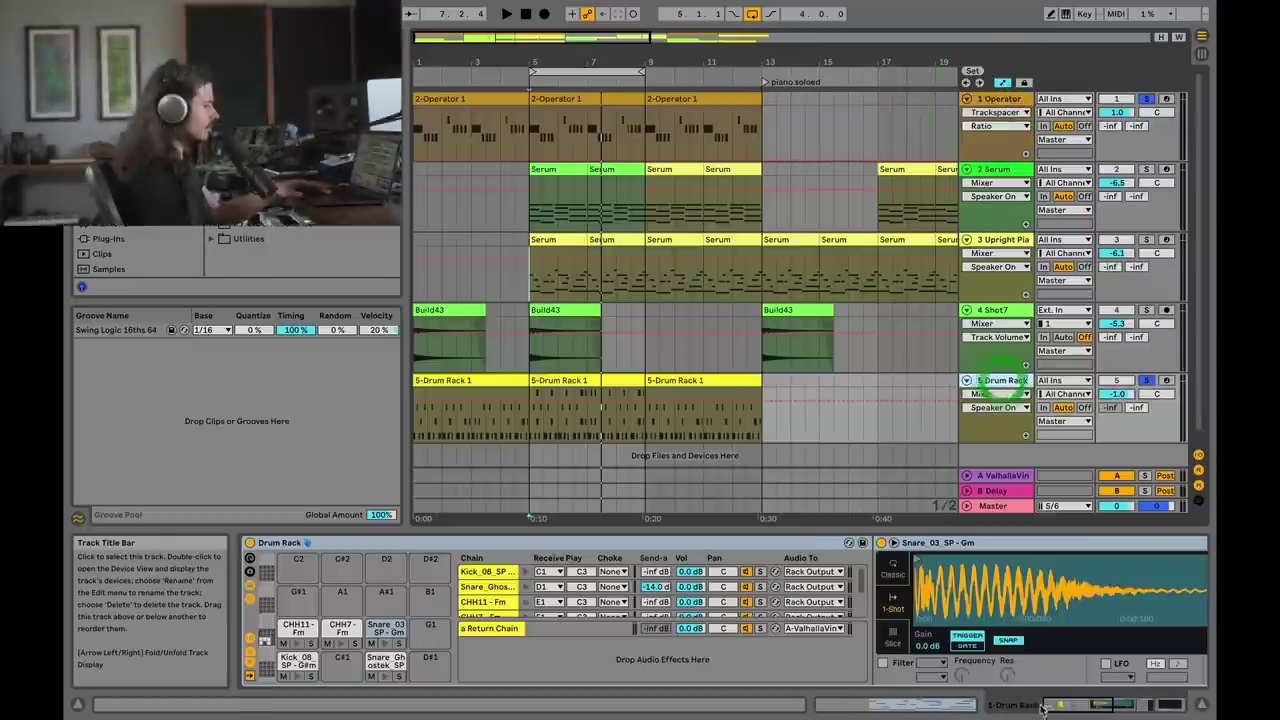
left_click(298, 664)
key("space")
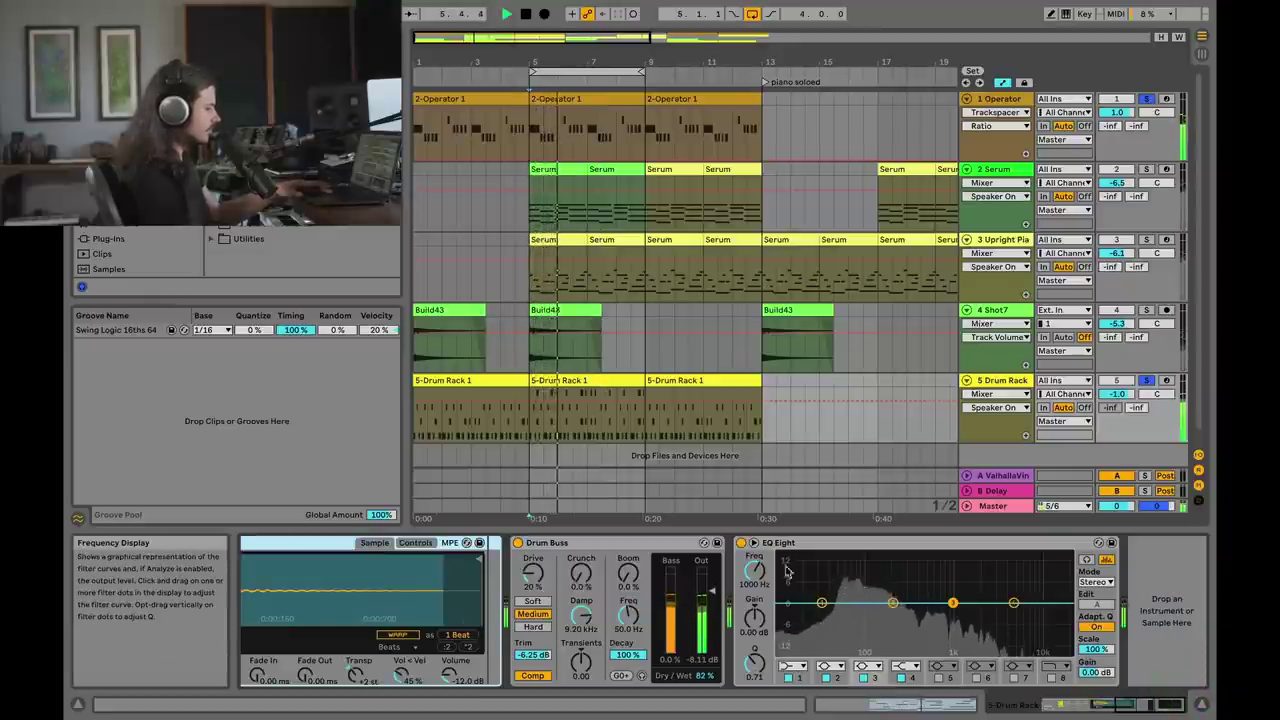
left_click(753, 542)
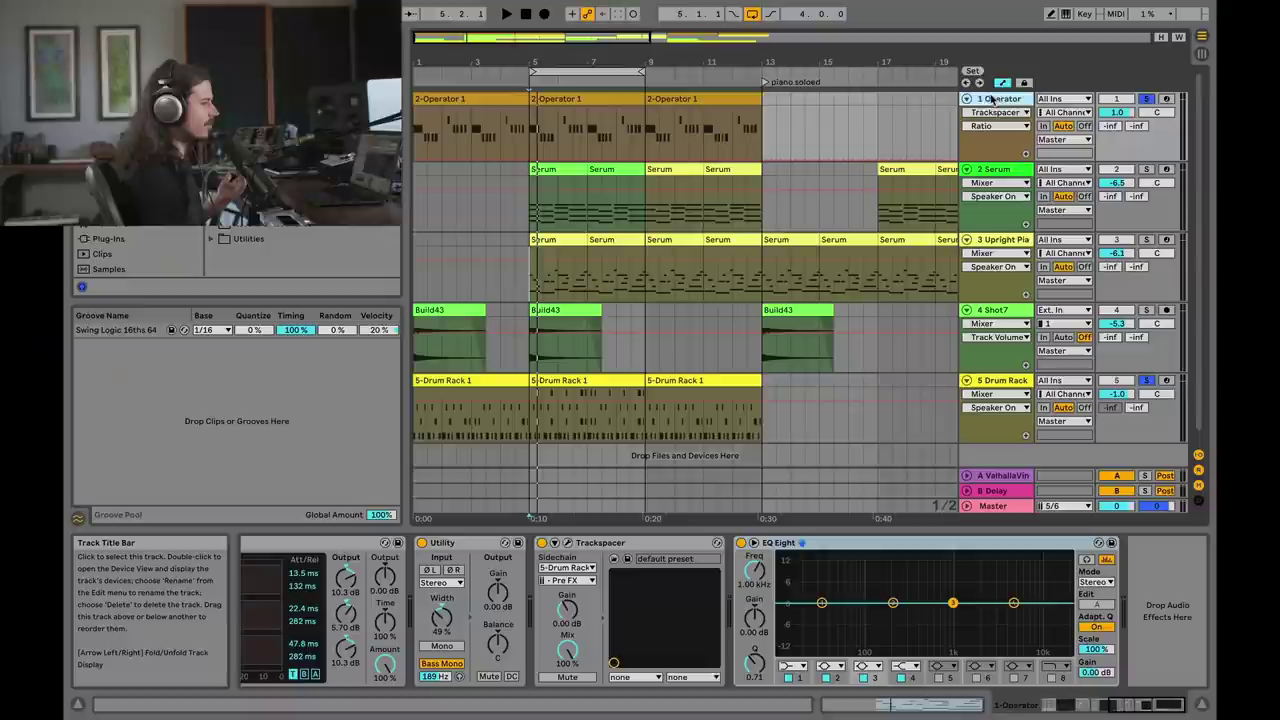
left_click(995, 98)
left_click(752, 542)
key("space")
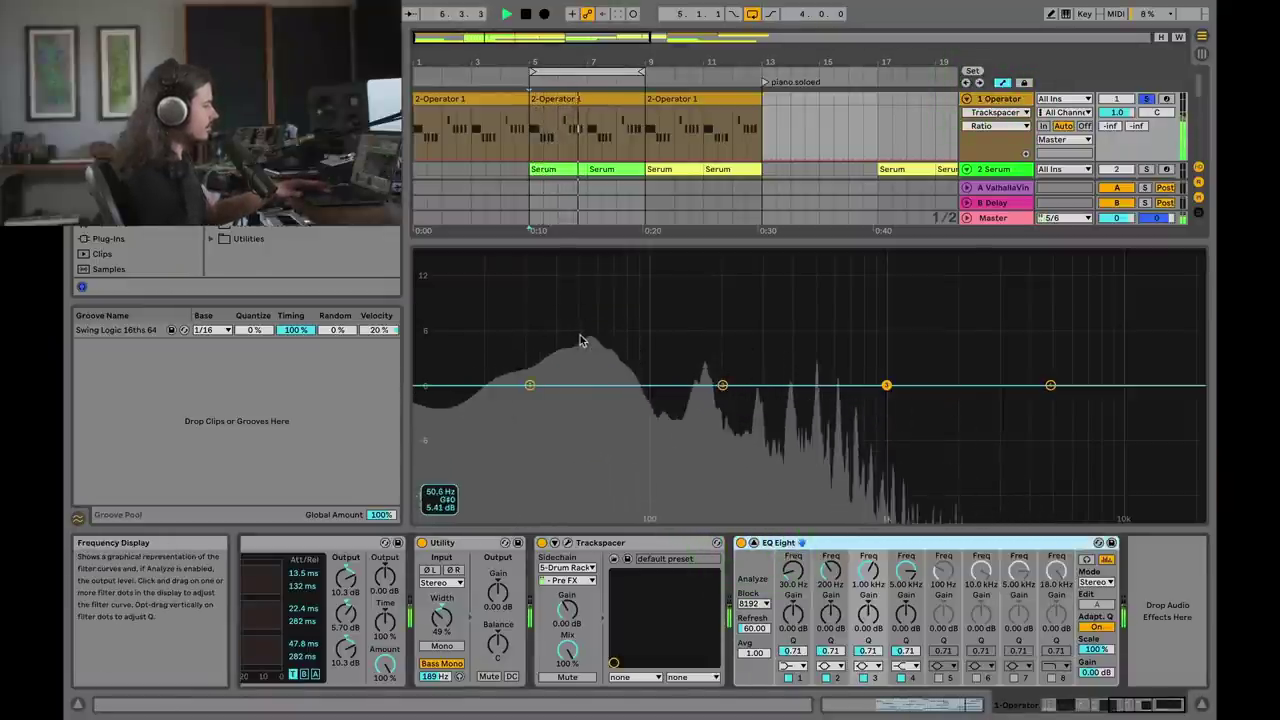
key("space")
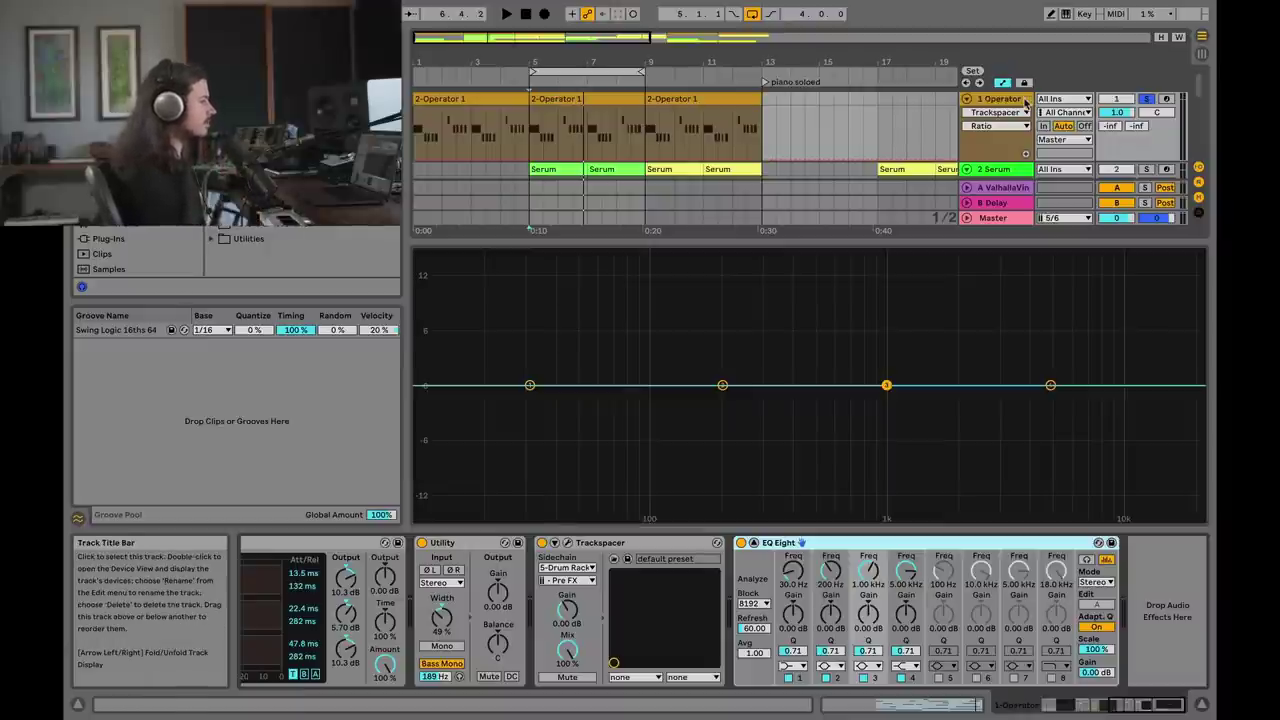
scroll(1020, 187, "down", 3)
scroll(1020, 187, "down", 3)
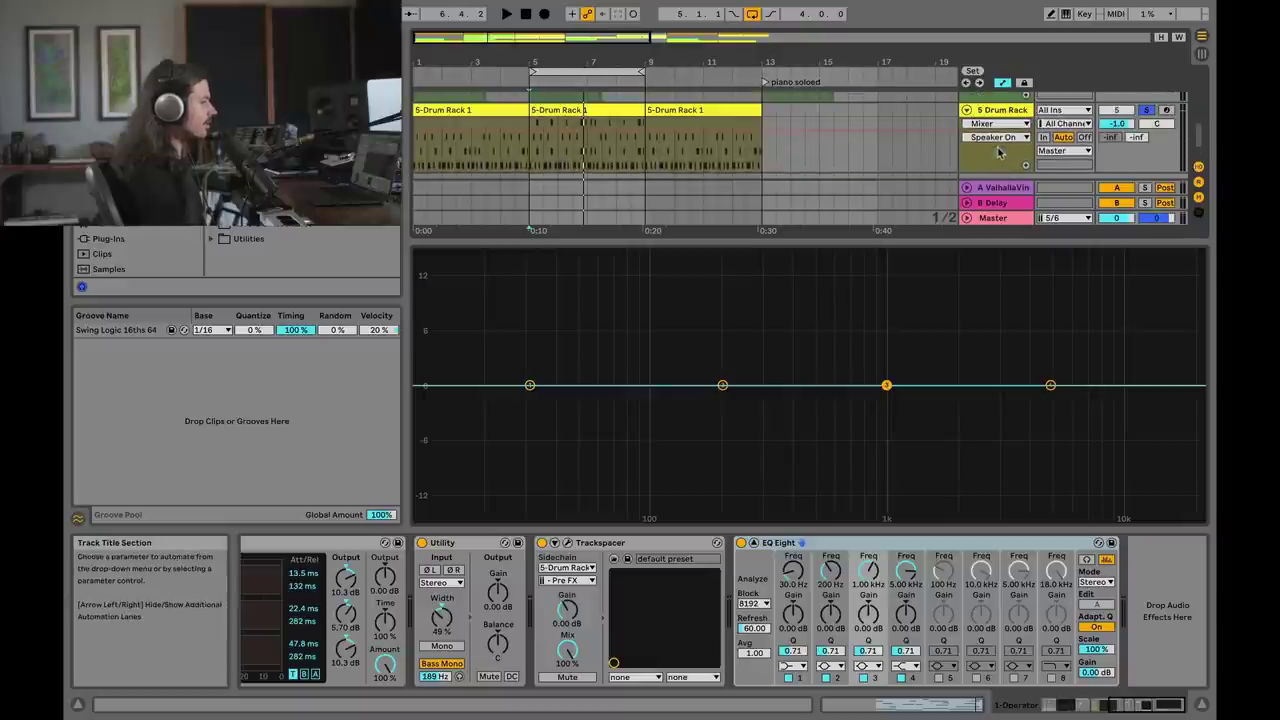
left_click(990, 112)
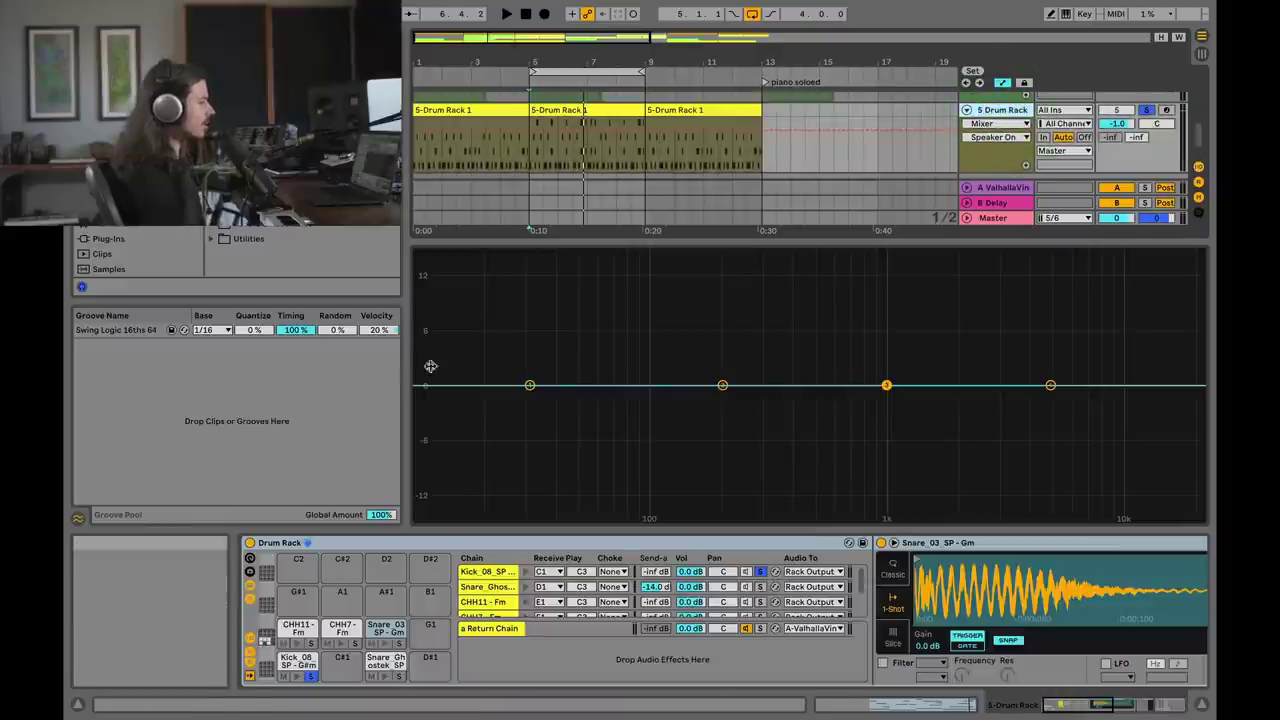
scroll(995, 130, "up", 6)
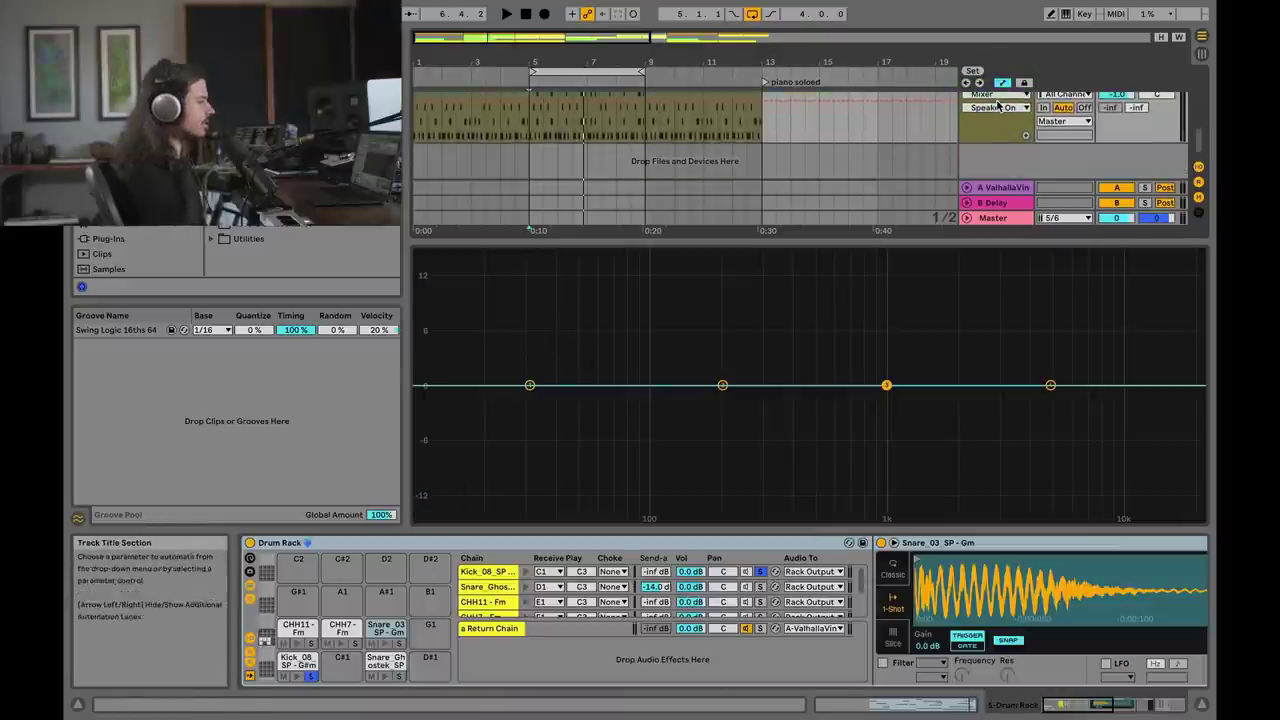
left_click(995, 100)
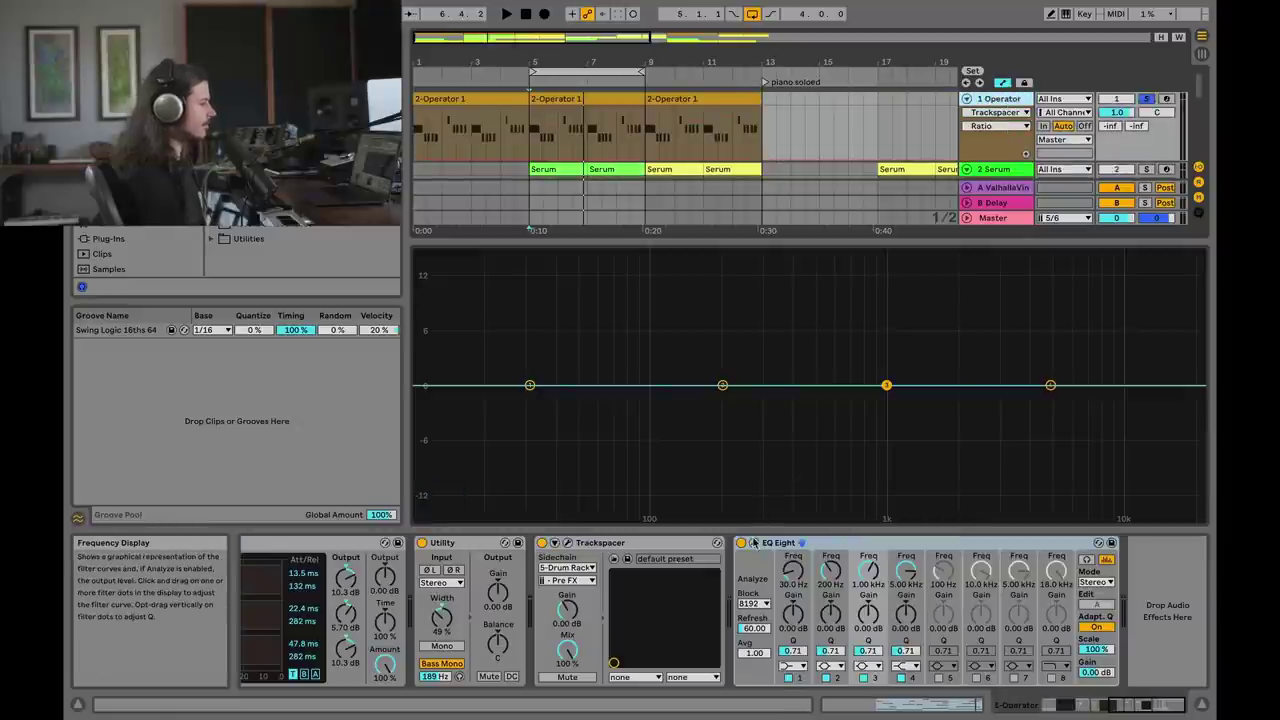
Collapse EQ Eight, reopen the Operator Trackspacer, and raise its amount above zero while listening
left_click(801, 542)
left_click(568, 543)
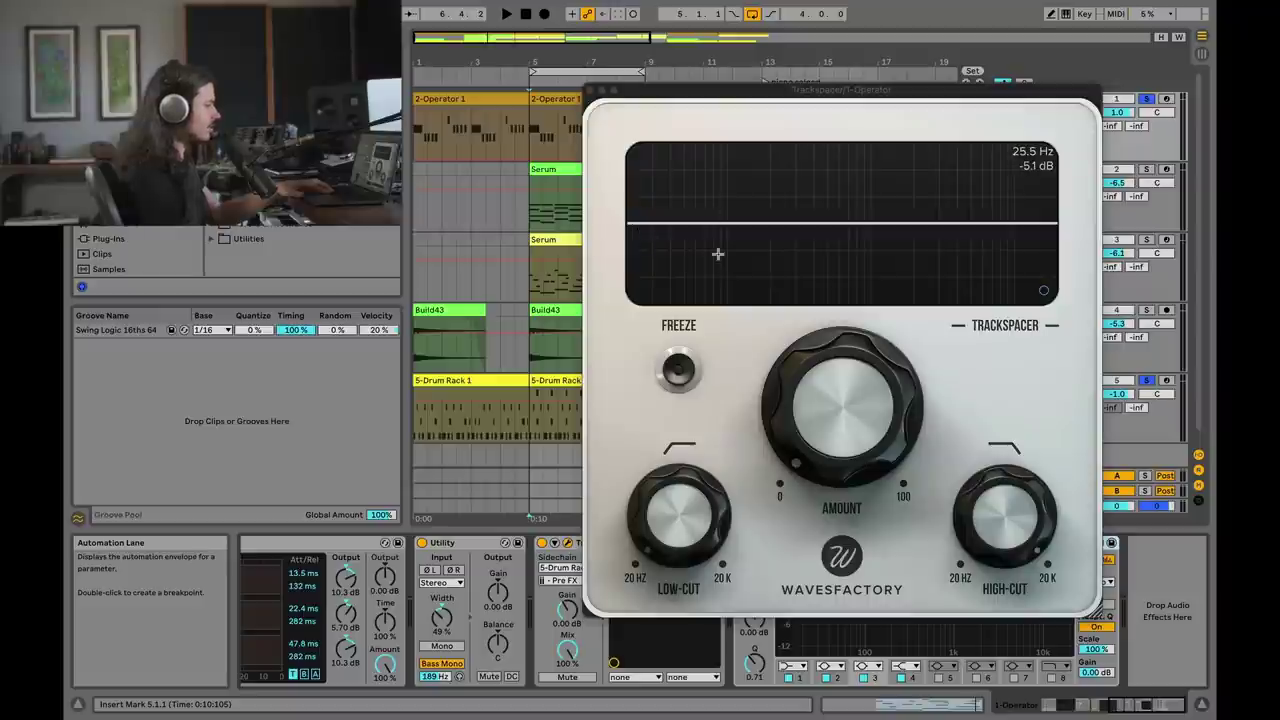
mouse_move(808, 424)
key("space")
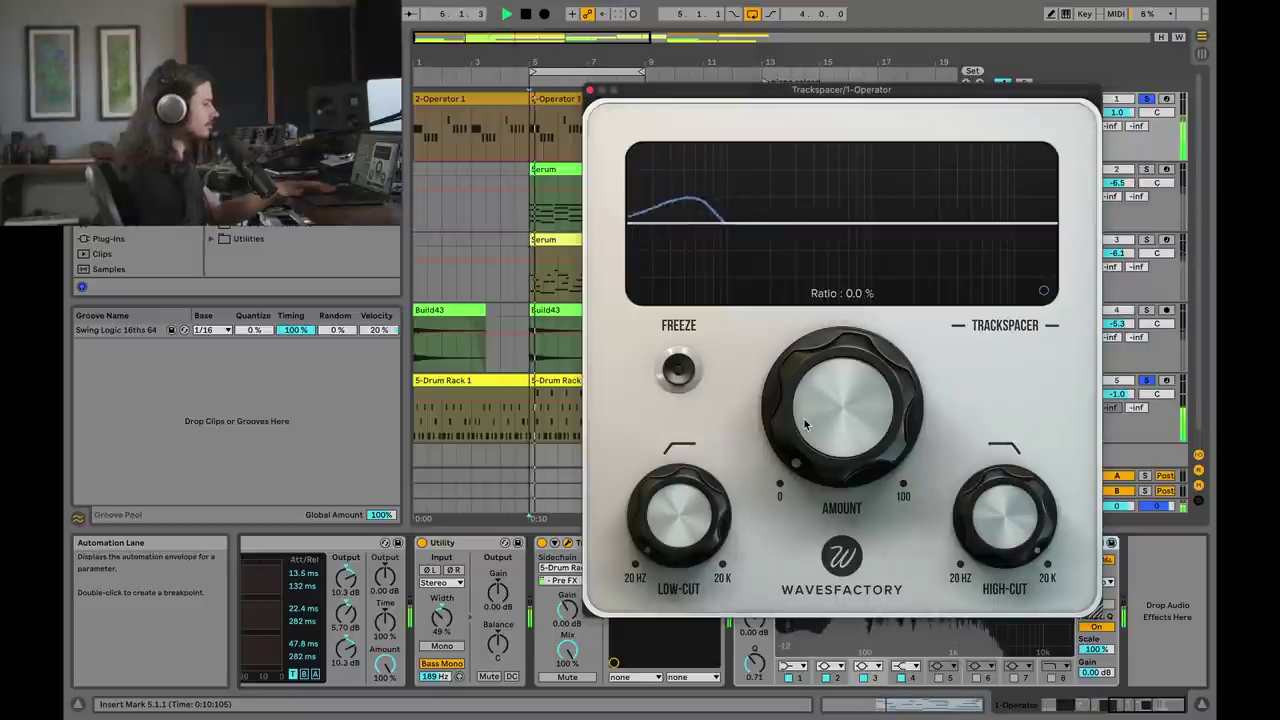
mouse_move(805, 424)
left_mouse_down()
mouse_move(806, 345)
mouse_move(843, 294)
left_mouse_up()
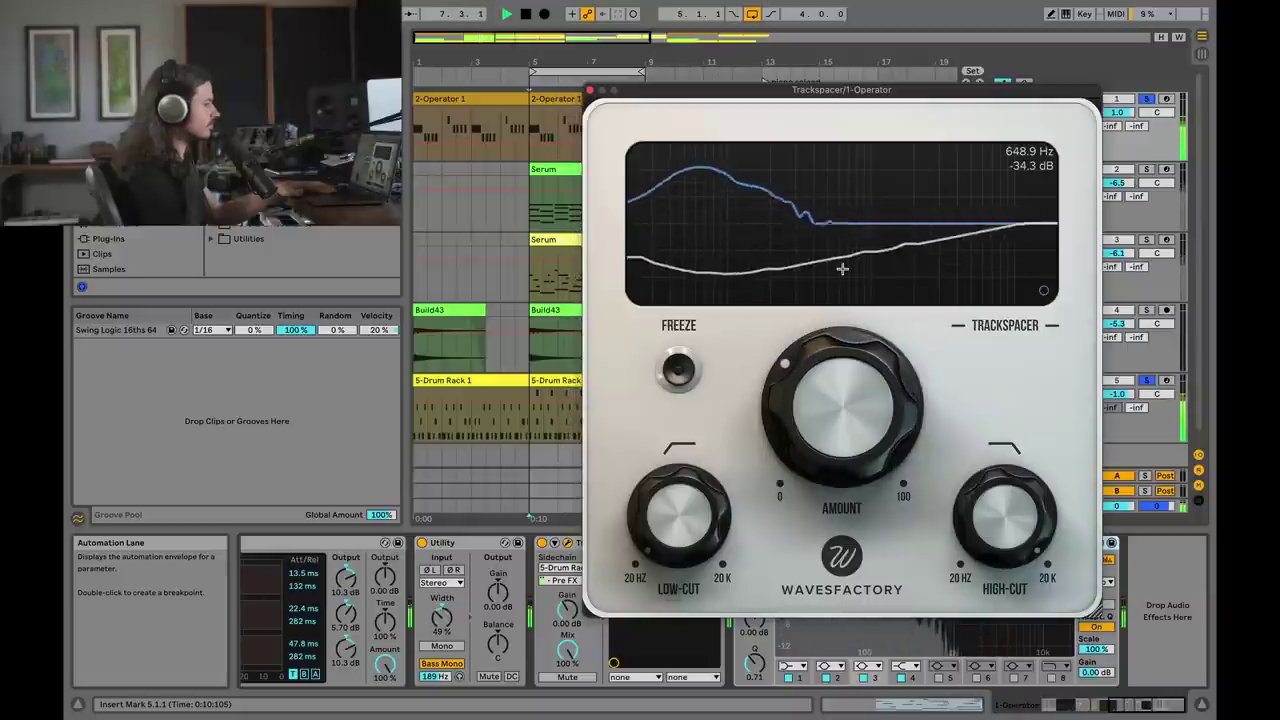
key("space")
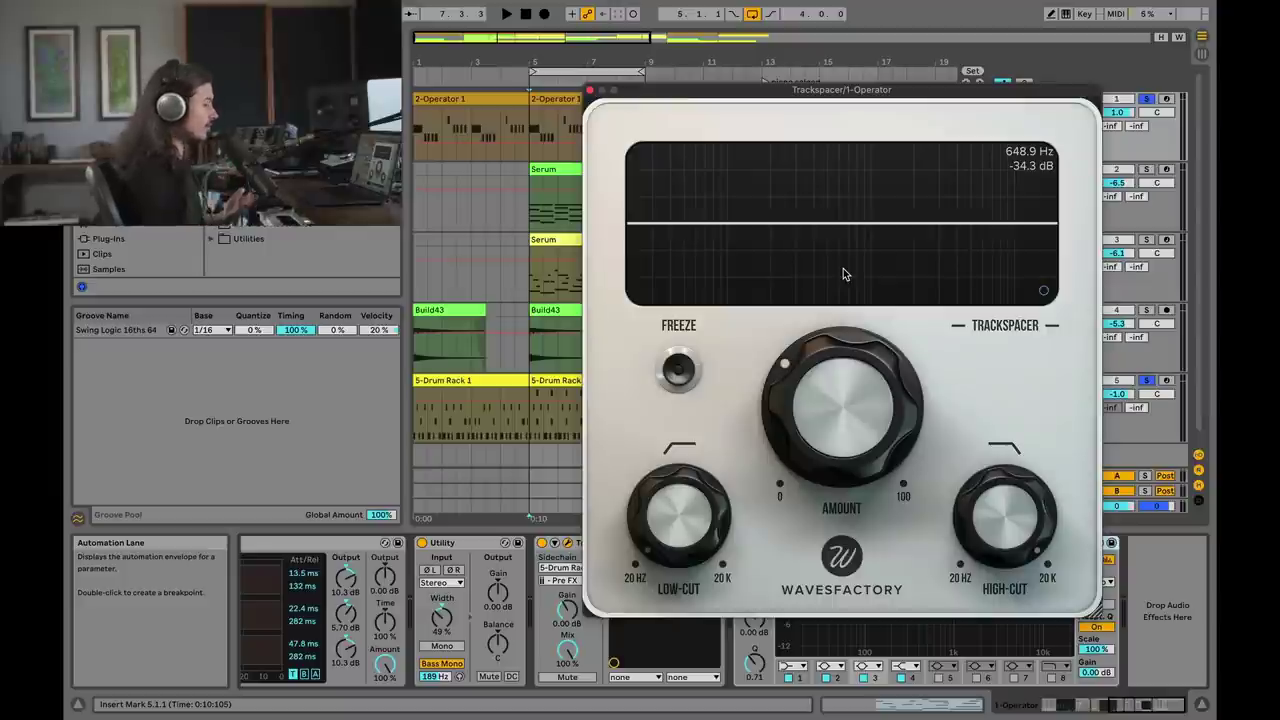
mouse_move(834, 370)
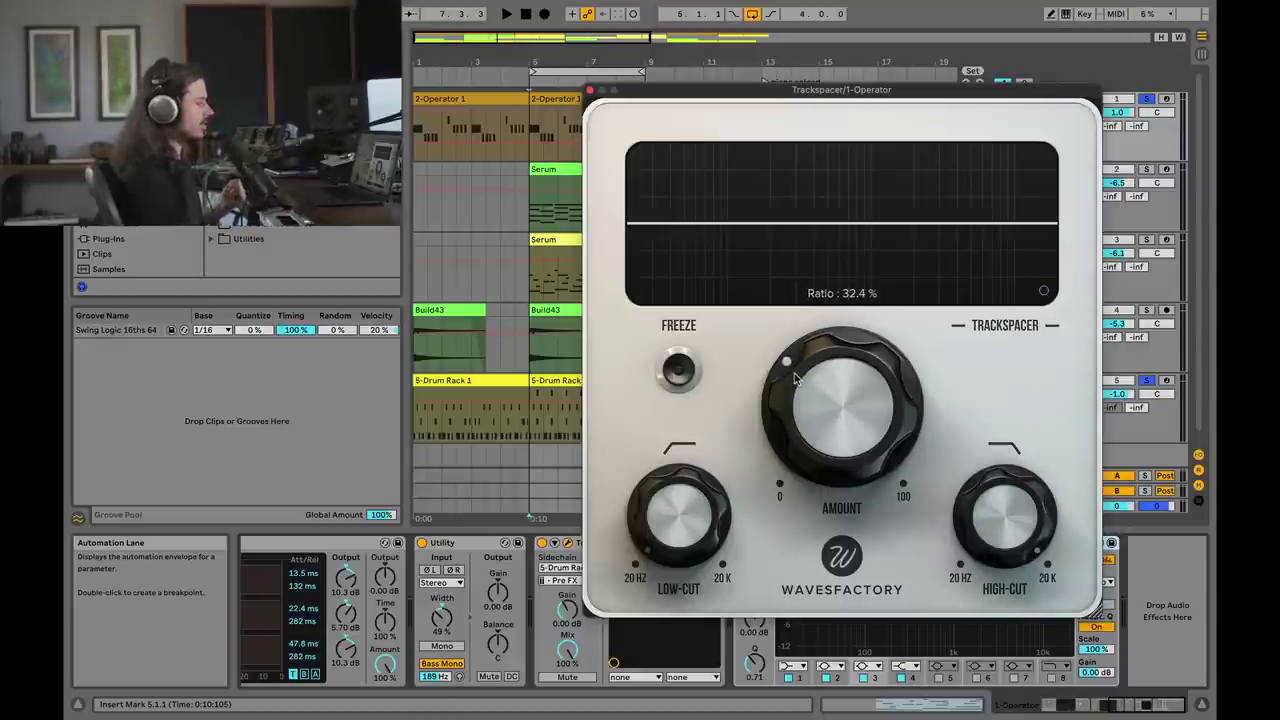
left_click(795, 378)
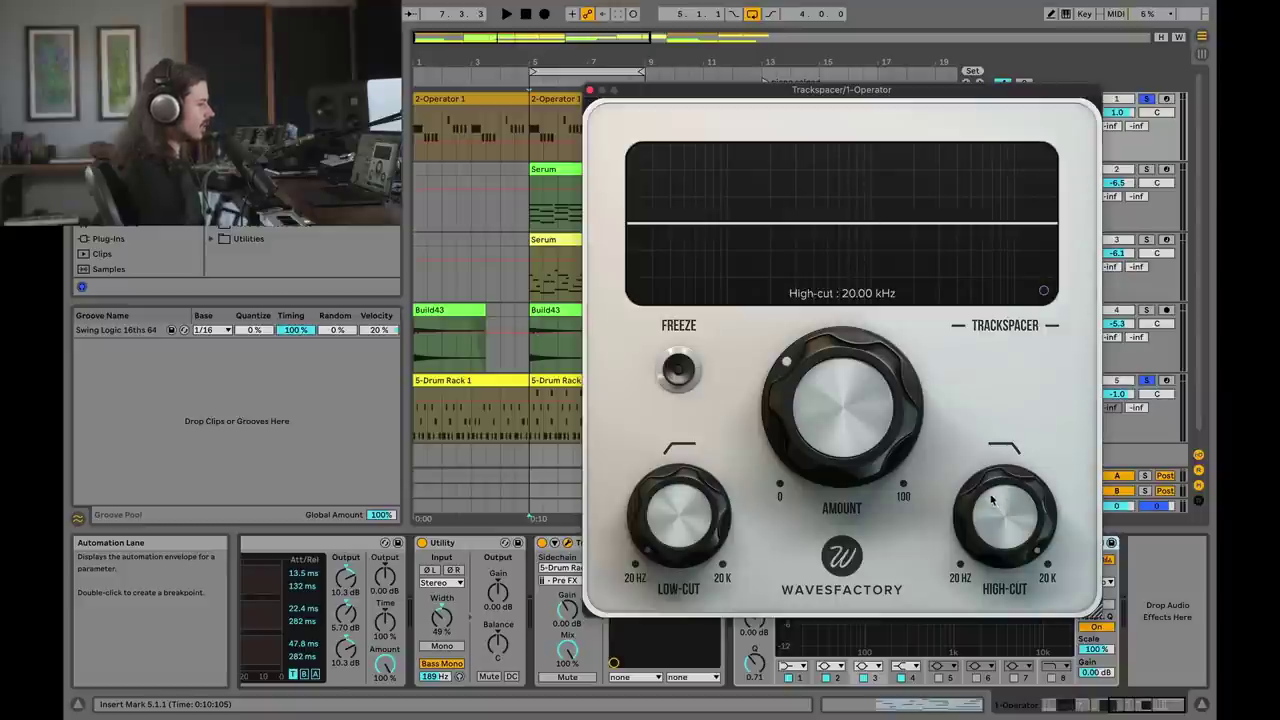
Lower Trackspacer's high-cut, settling it at about 134 Hz during playback
scroll(994, 490, "down", 5)
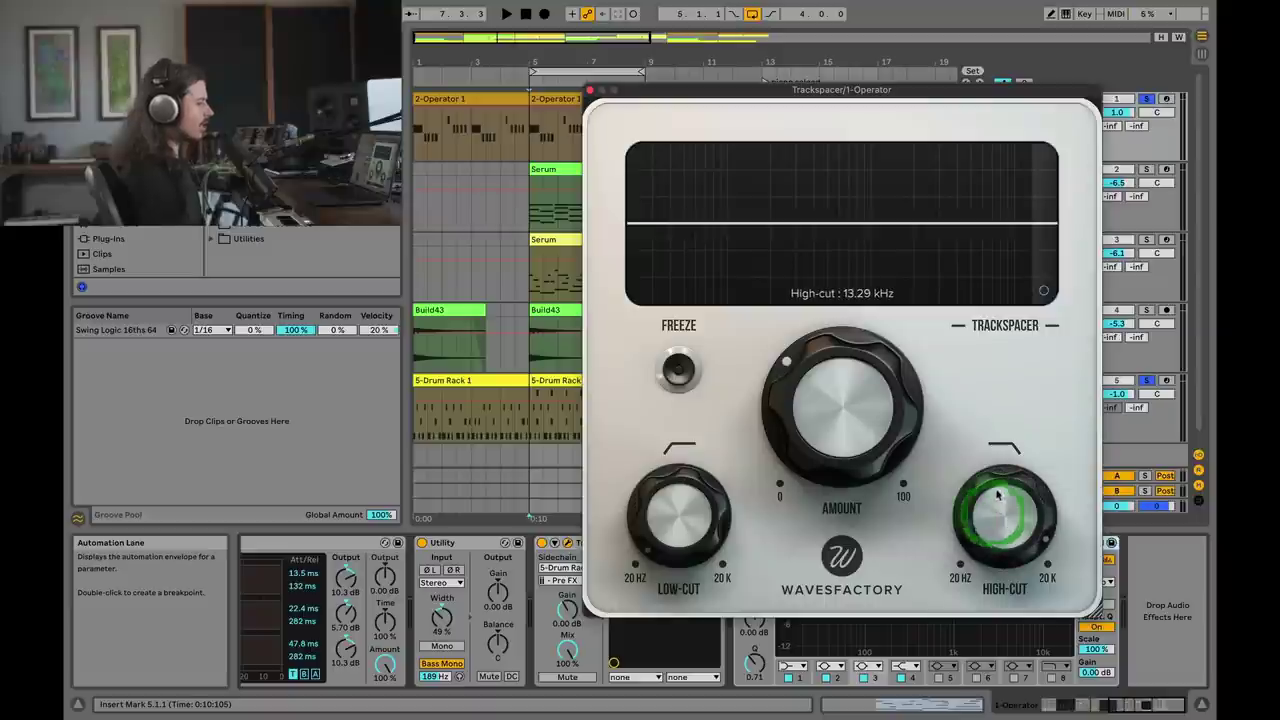
scroll(995, 488, "down", 10)
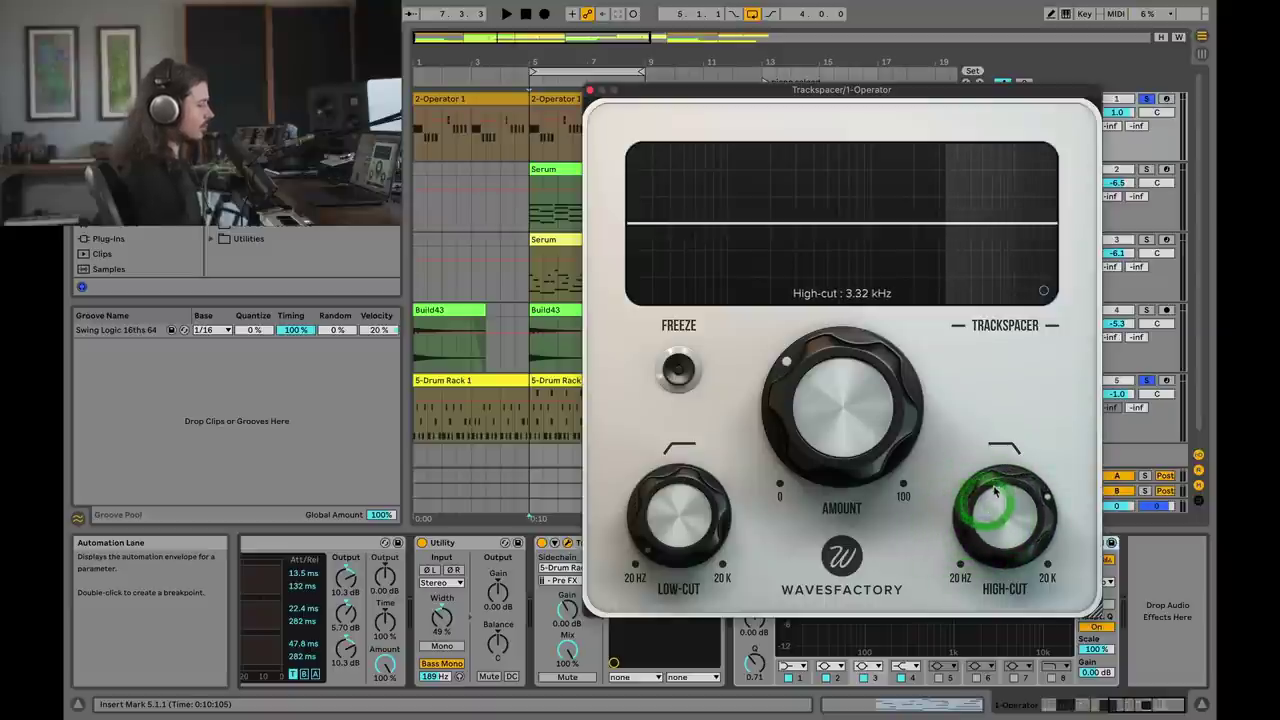
scroll(995, 488, "down", 5)
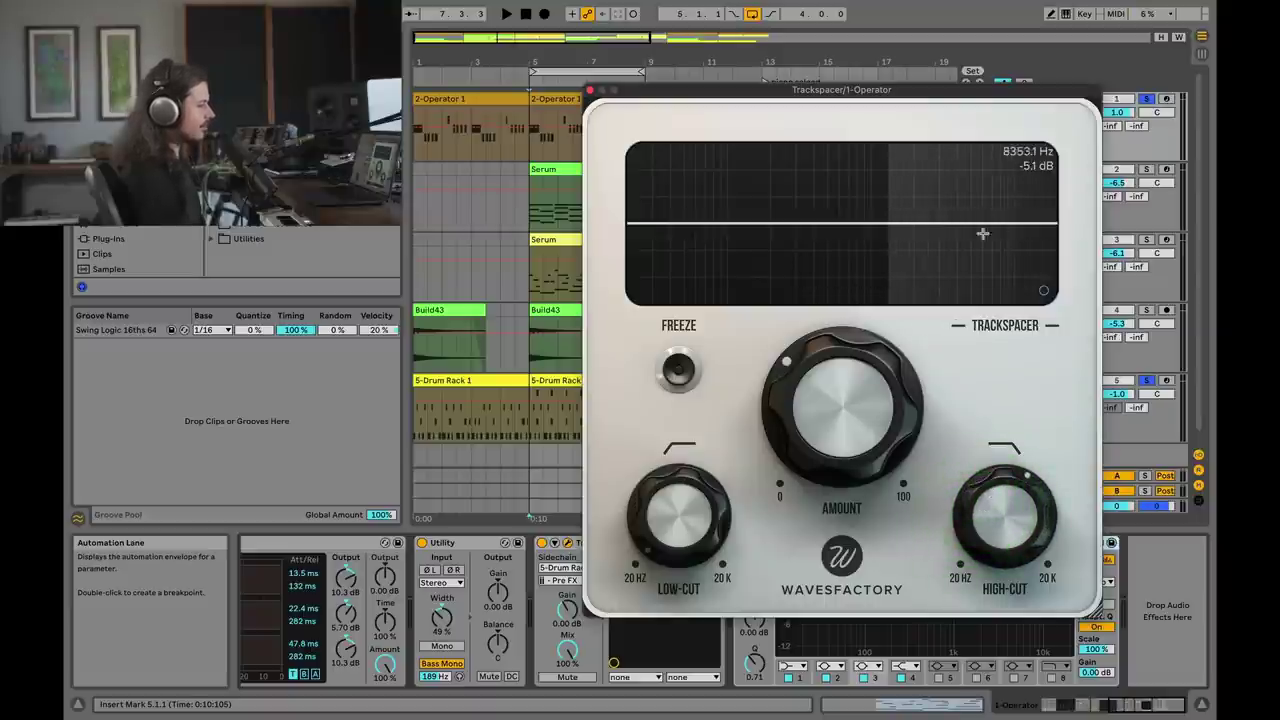
scroll(990, 495, "down", 4)
key("space")
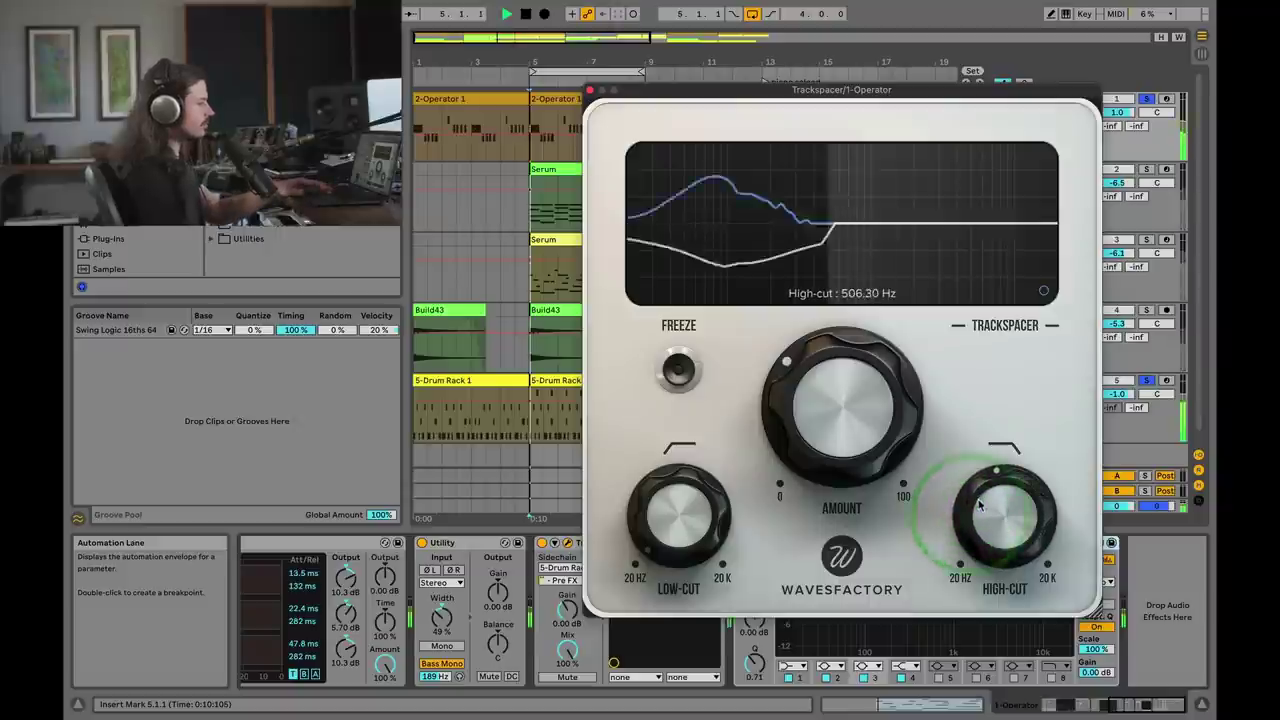
scroll(979, 505, "down", 4)
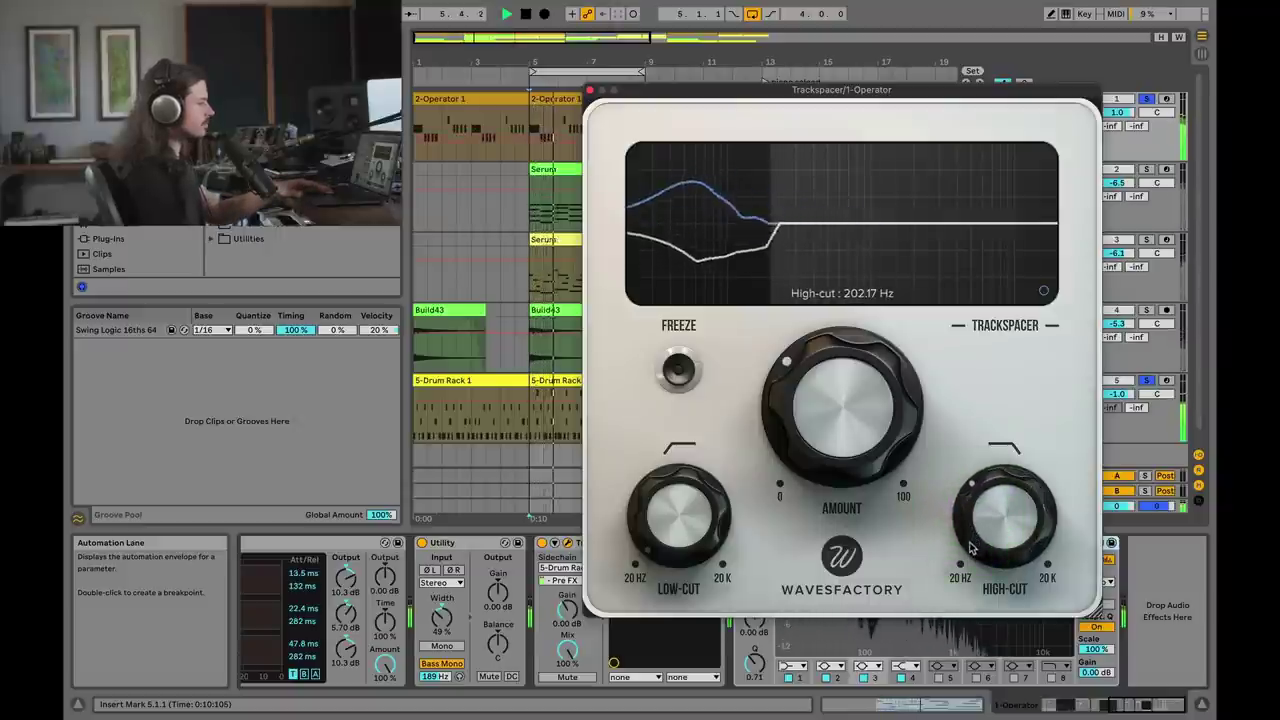
scroll(970, 548, "down", 3)
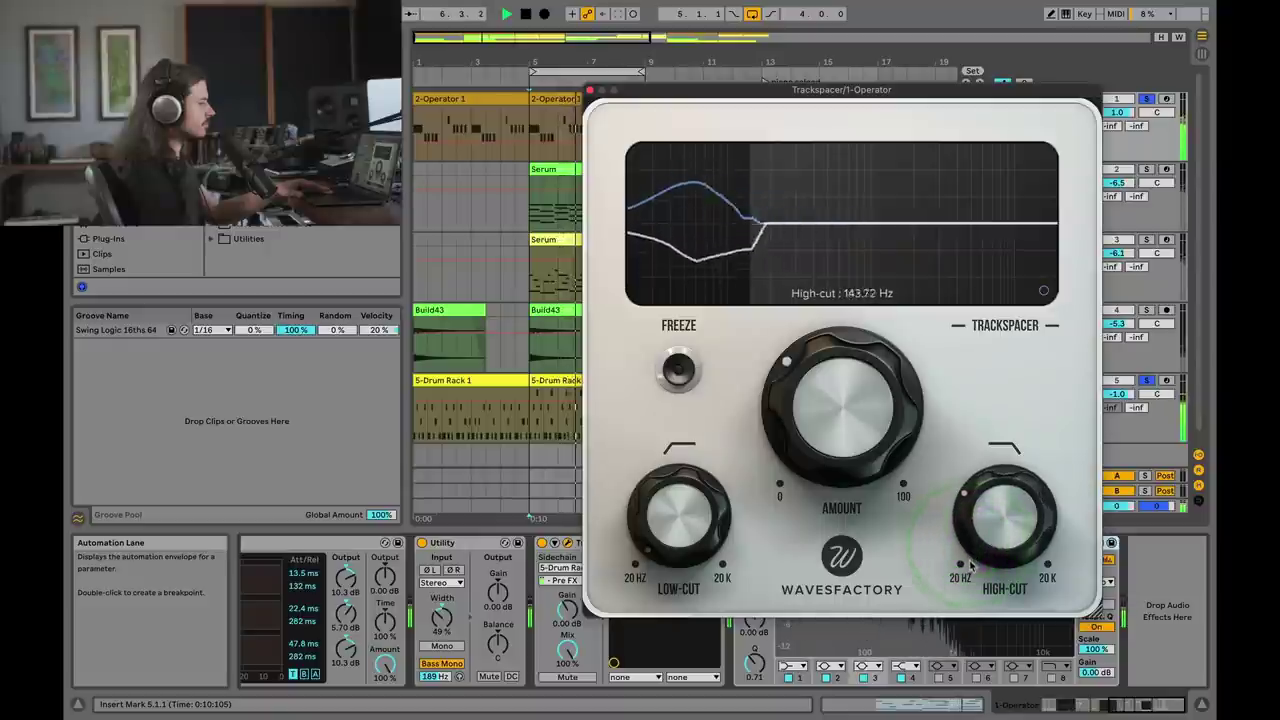
scroll(970, 568, "down", 2)
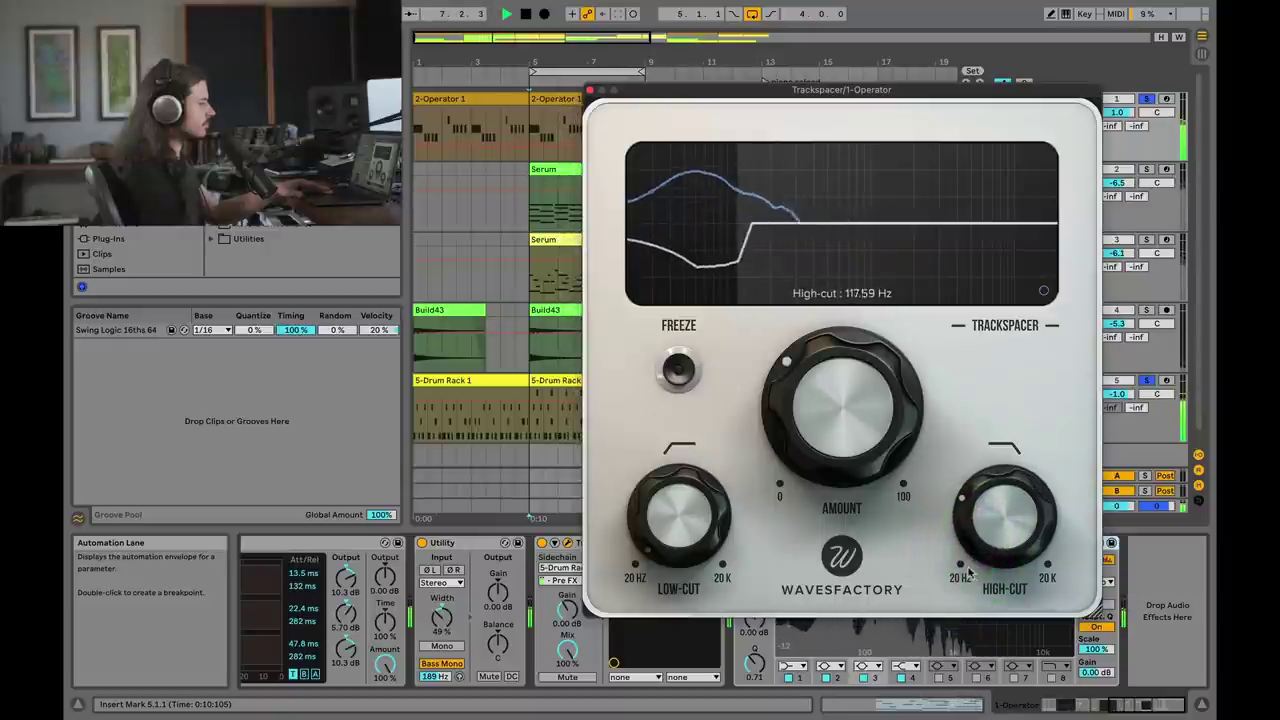
left_click_drag(968, 572, 983, 483)
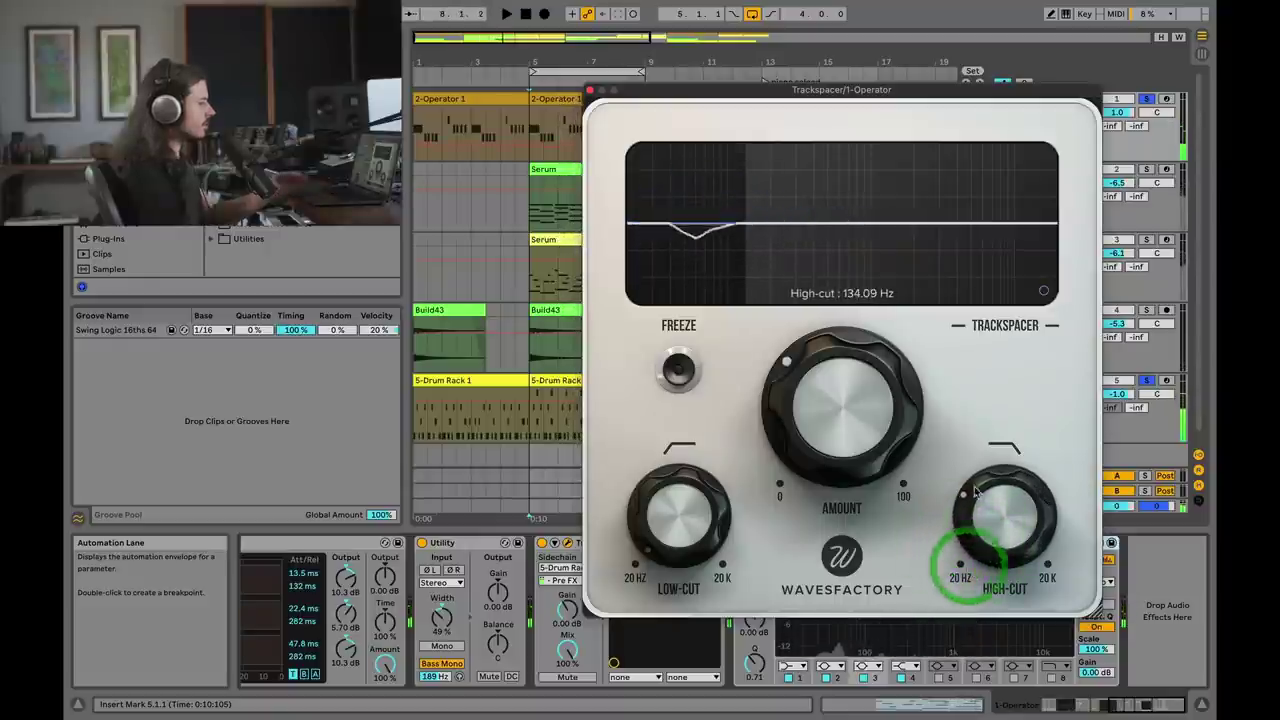
mouse_move(1003, 478)
Increase Trackspacer's ducking amount to about 38 % and play to check
left_click_drag(828, 400, 839, 322)
key("space")
mouse_move(987, 516)
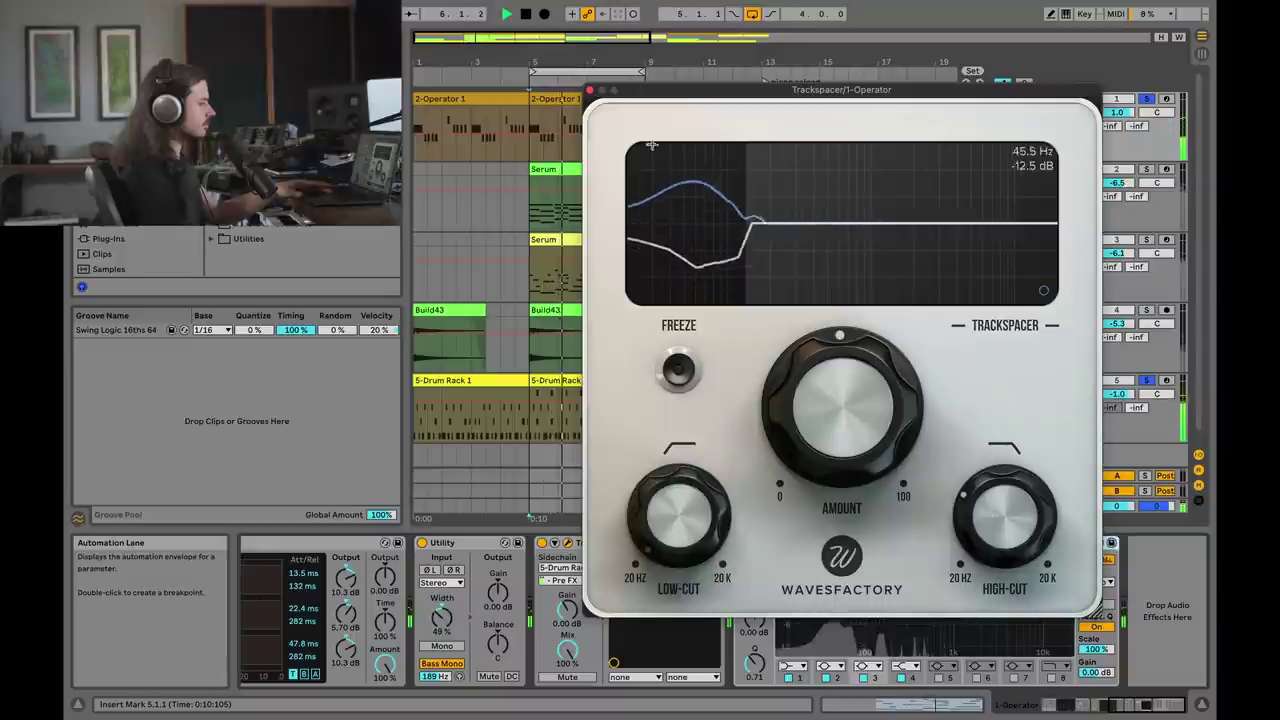
key("space")
Close Trackspacer and A/B it on the Operator bass by toggling bypass during playback, leaving it on
left_click(590, 91)
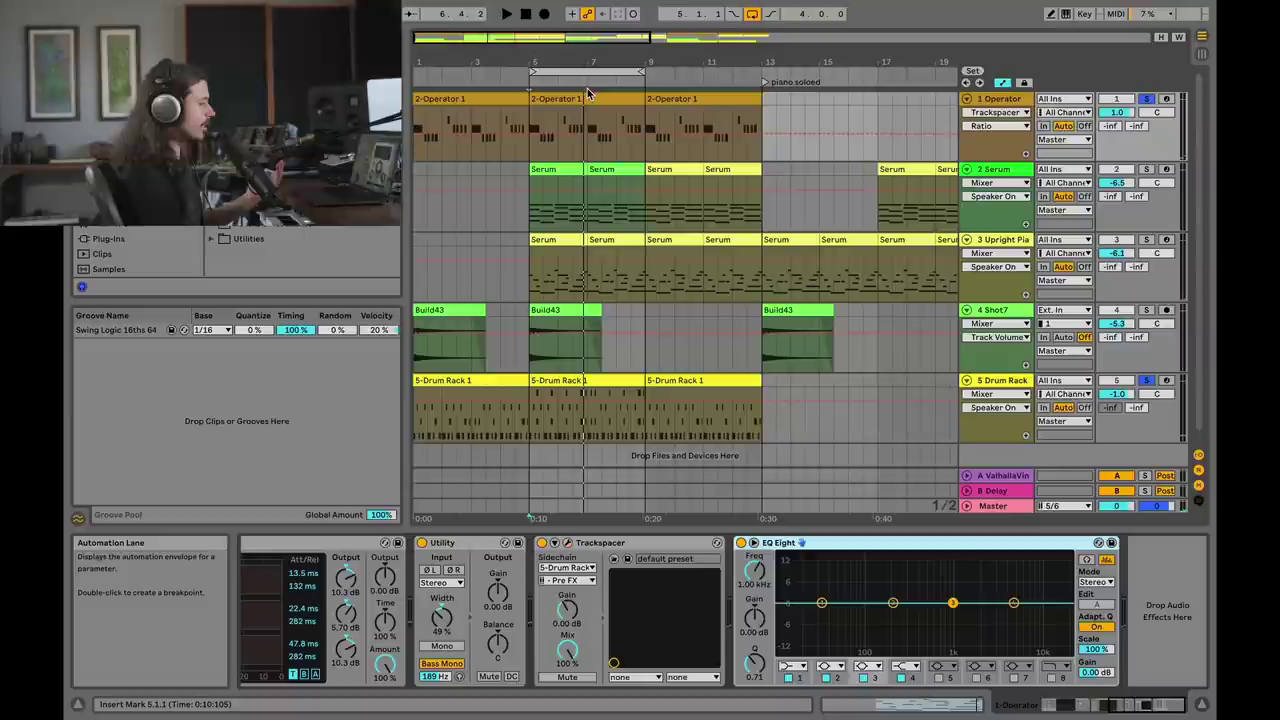
left_click(541, 543)
left_click(541, 543)
left_click(541, 543)
left_click(541, 543)
left_click(541, 543)
key("space")
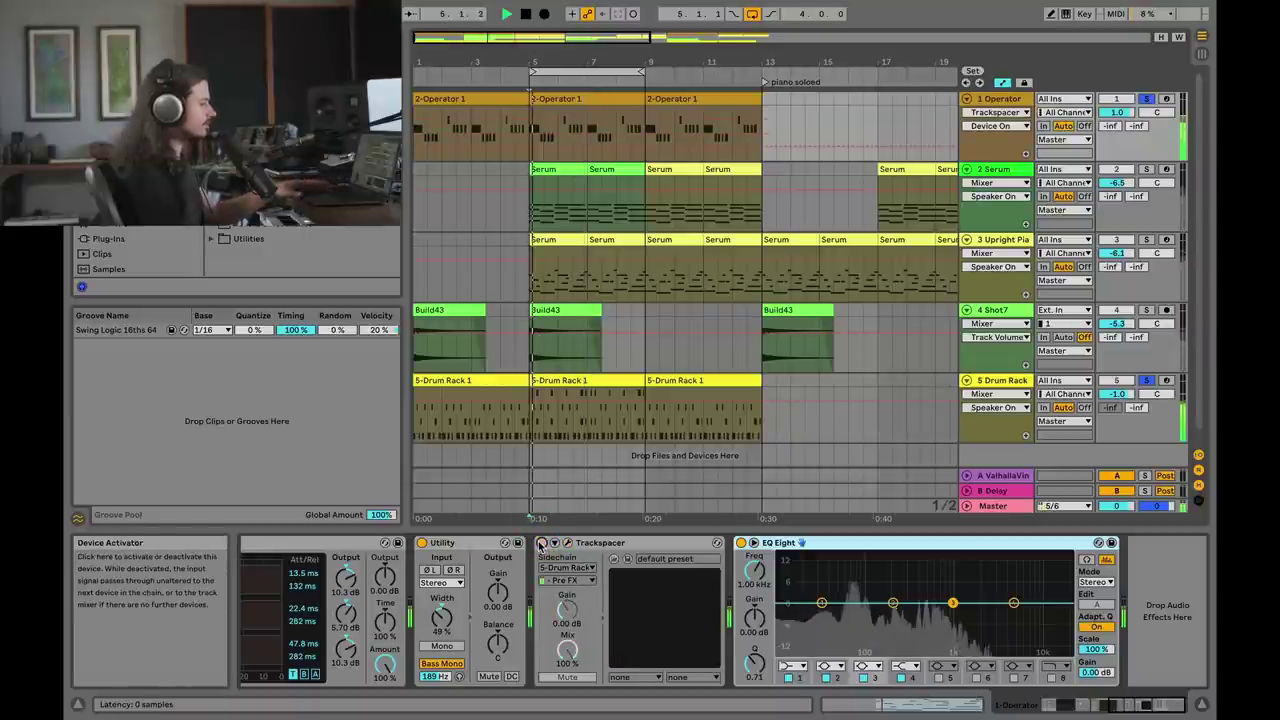
left_click(541, 543)
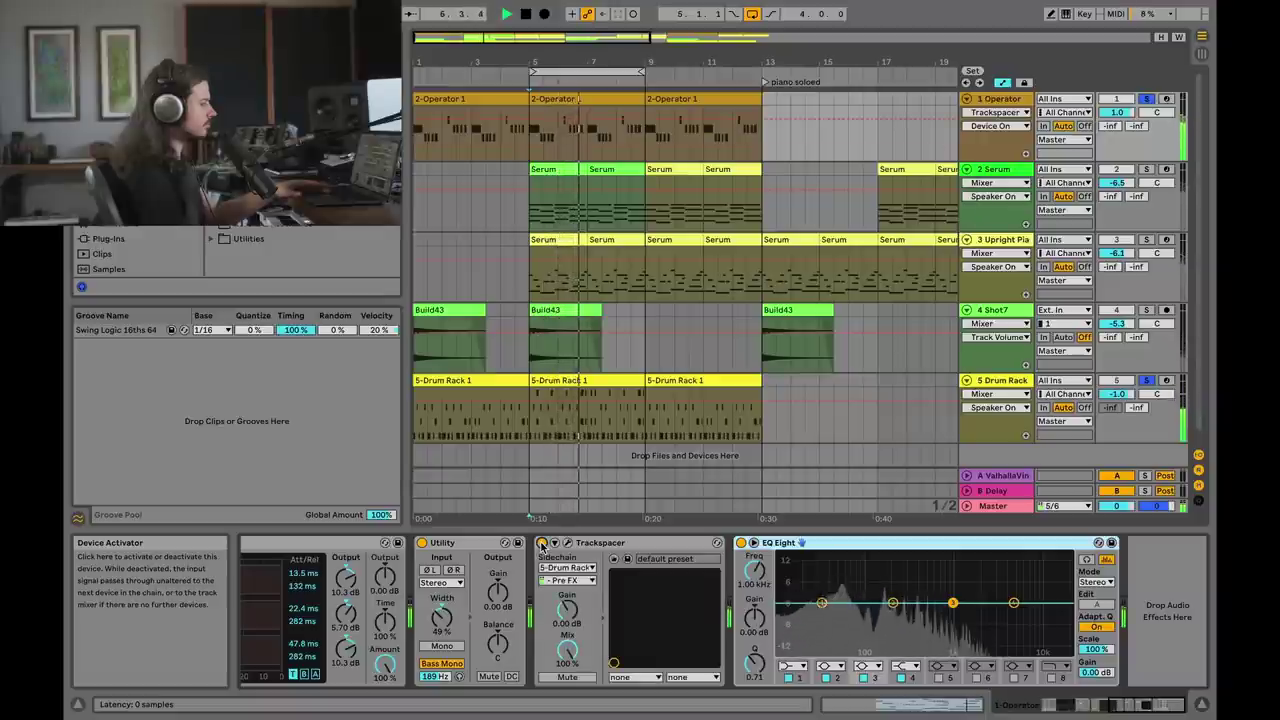
left_click(541, 543)
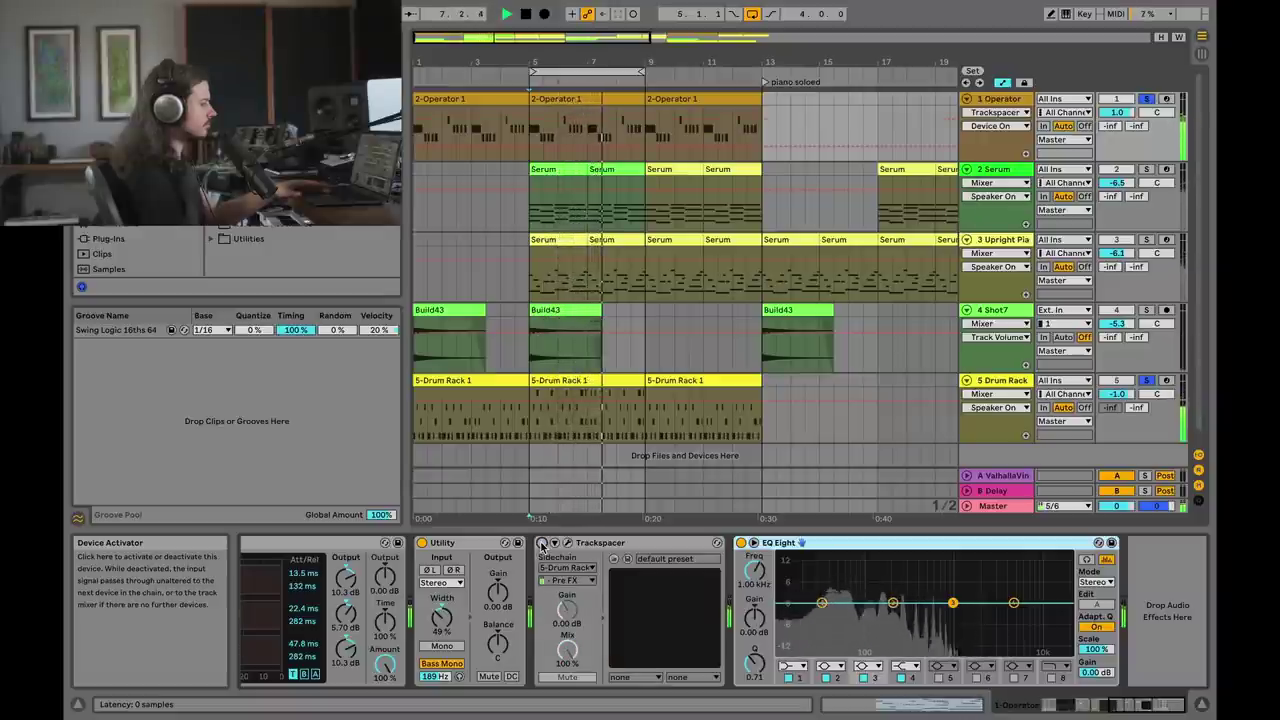
key("space")
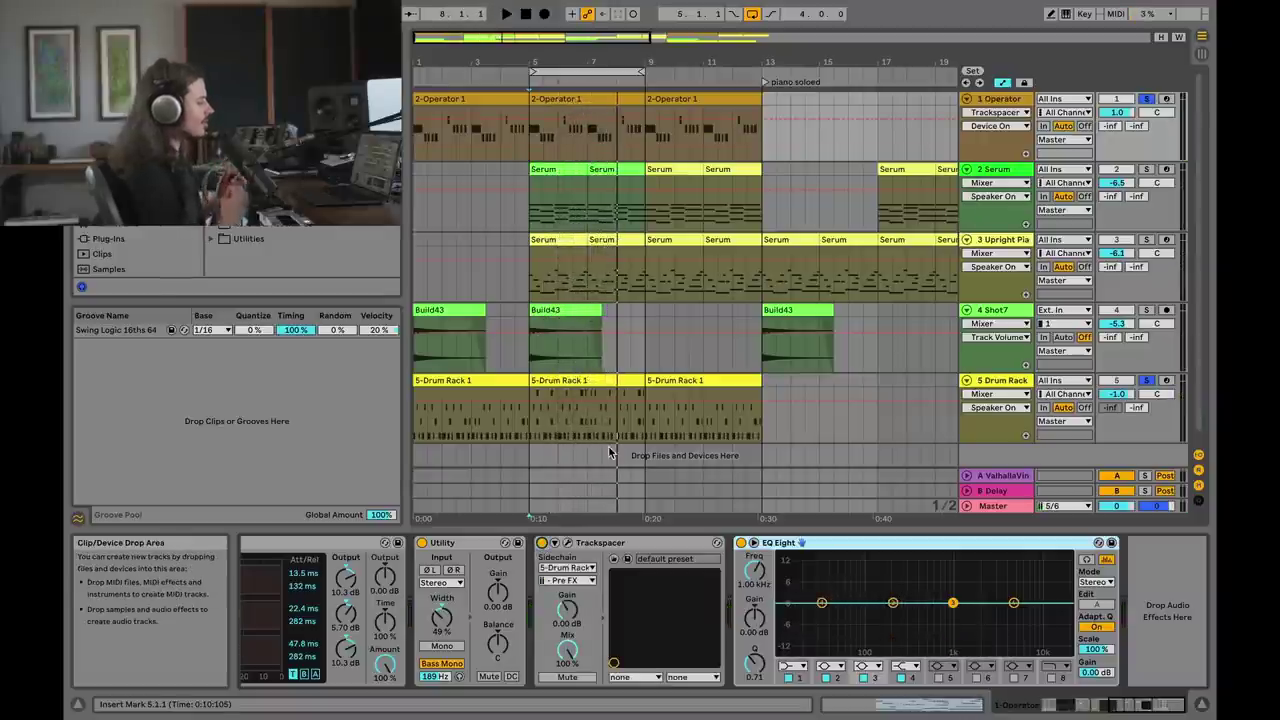
left_click(541, 543)
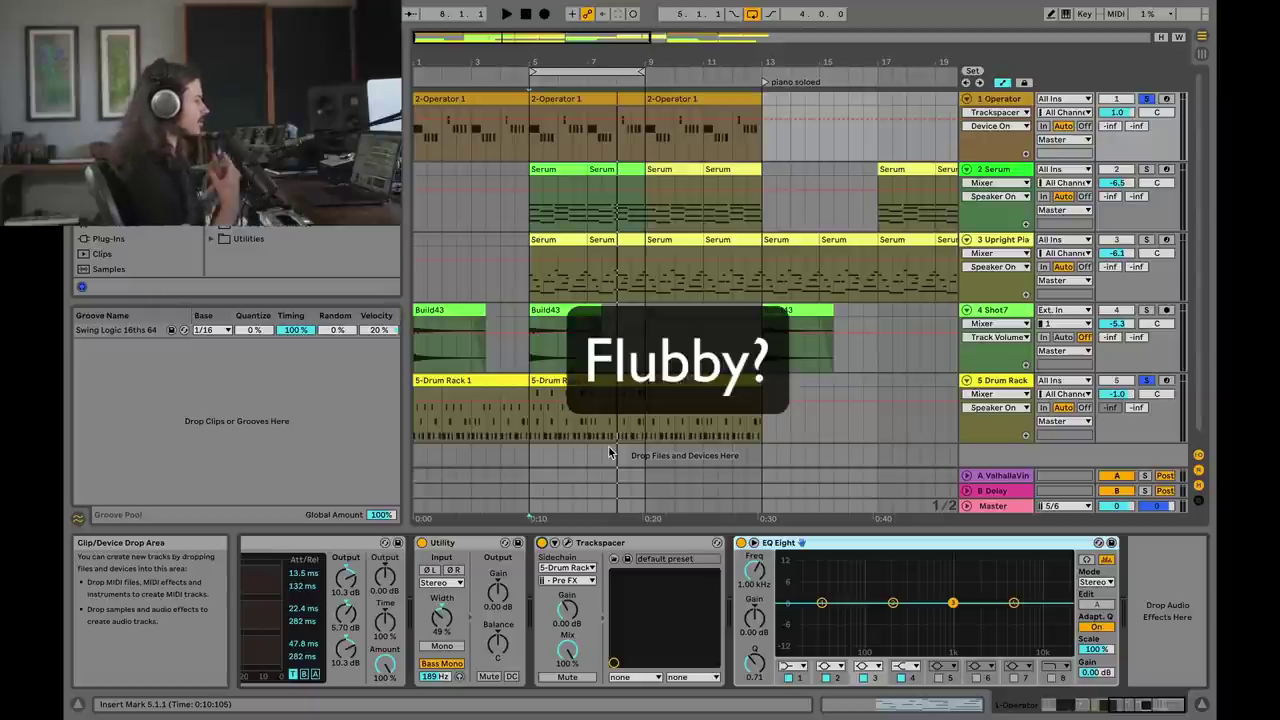
Reopen Trackspacer, show its Advanced Panel, turn Attack down to 0.01 ms, and return to the spectrum
key("super+alt+p")
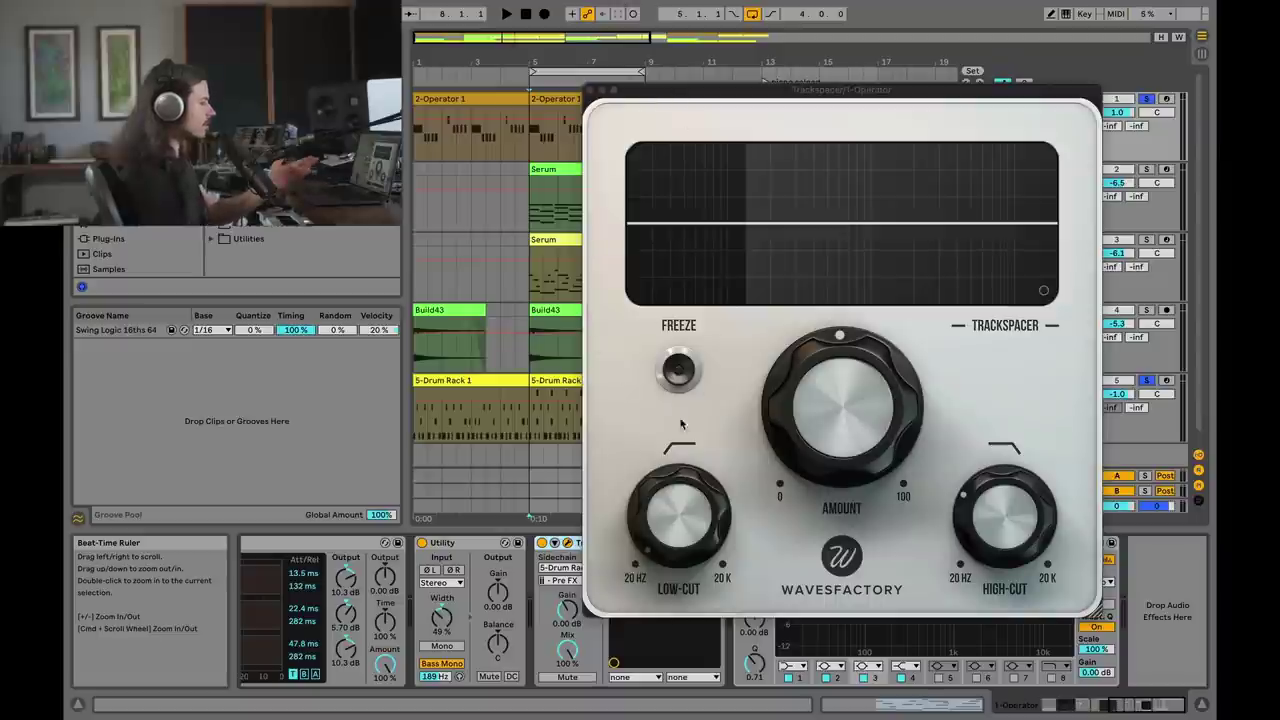
mouse_move(768, 385)
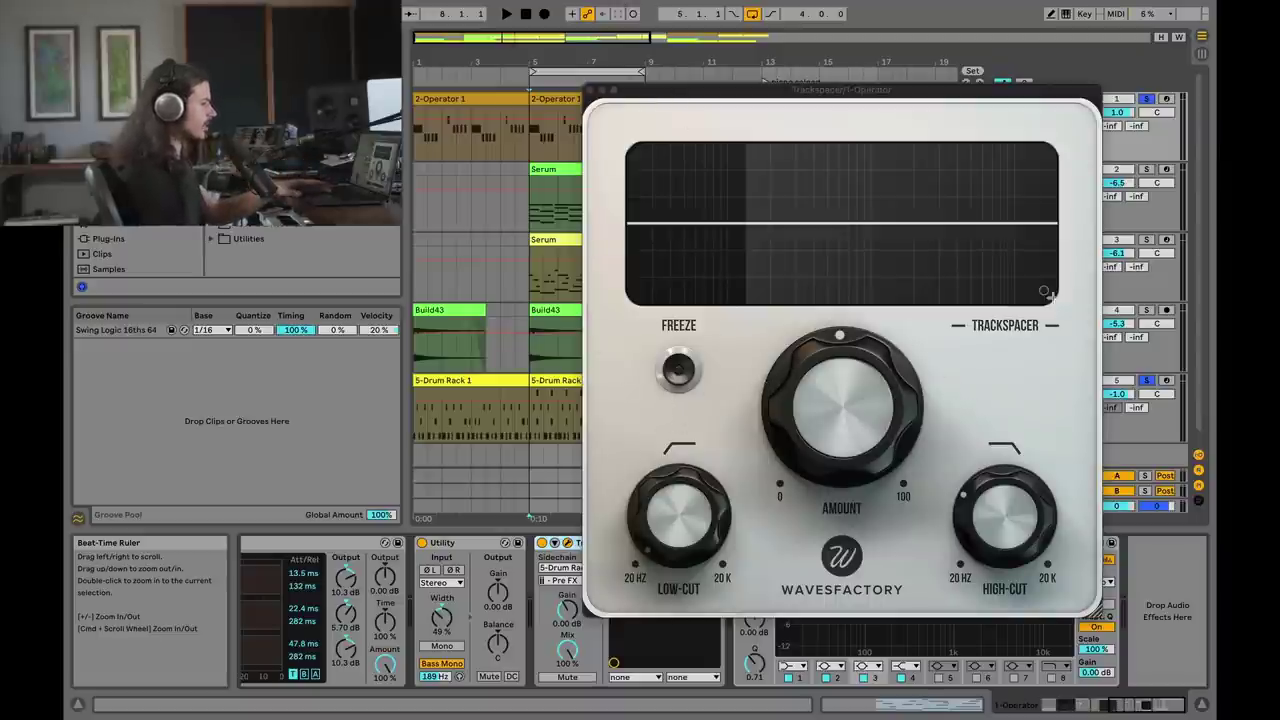
left_click(1044, 291)
left_click(1044, 291)
mouse_move(881, 257)
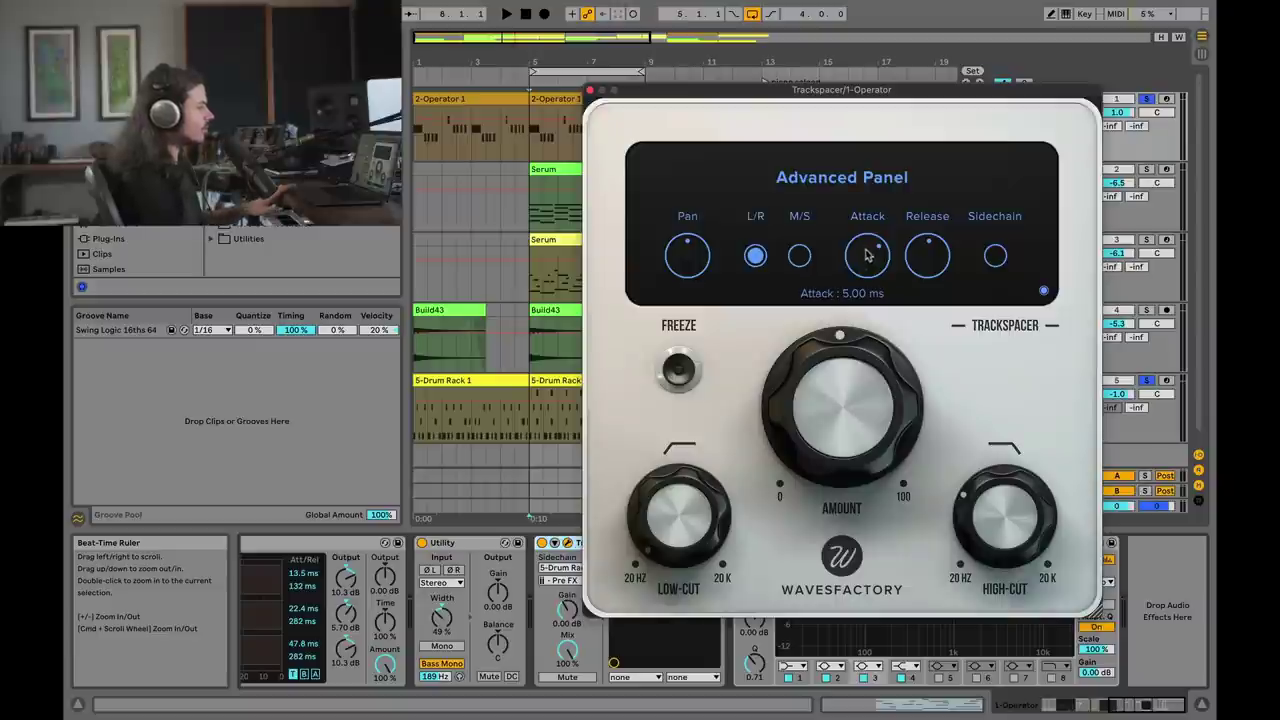
left_click_drag(866, 262, 862, 497)
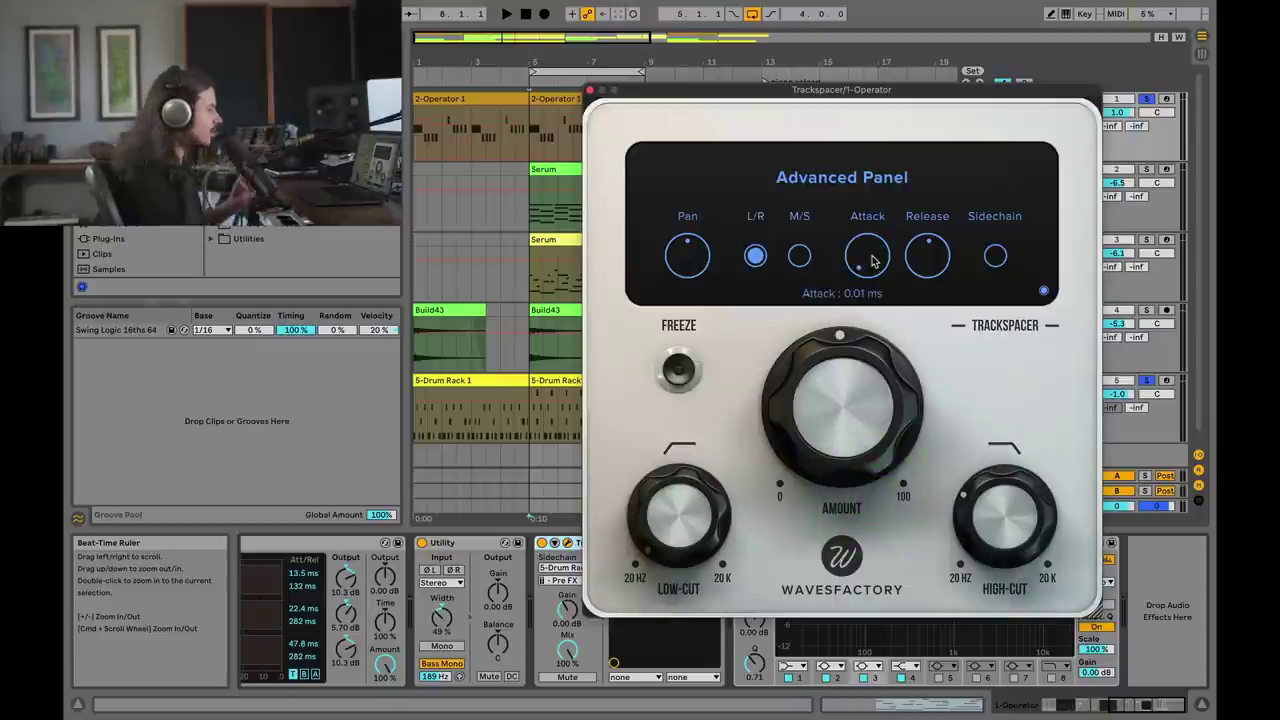
left_click(1043, 290)
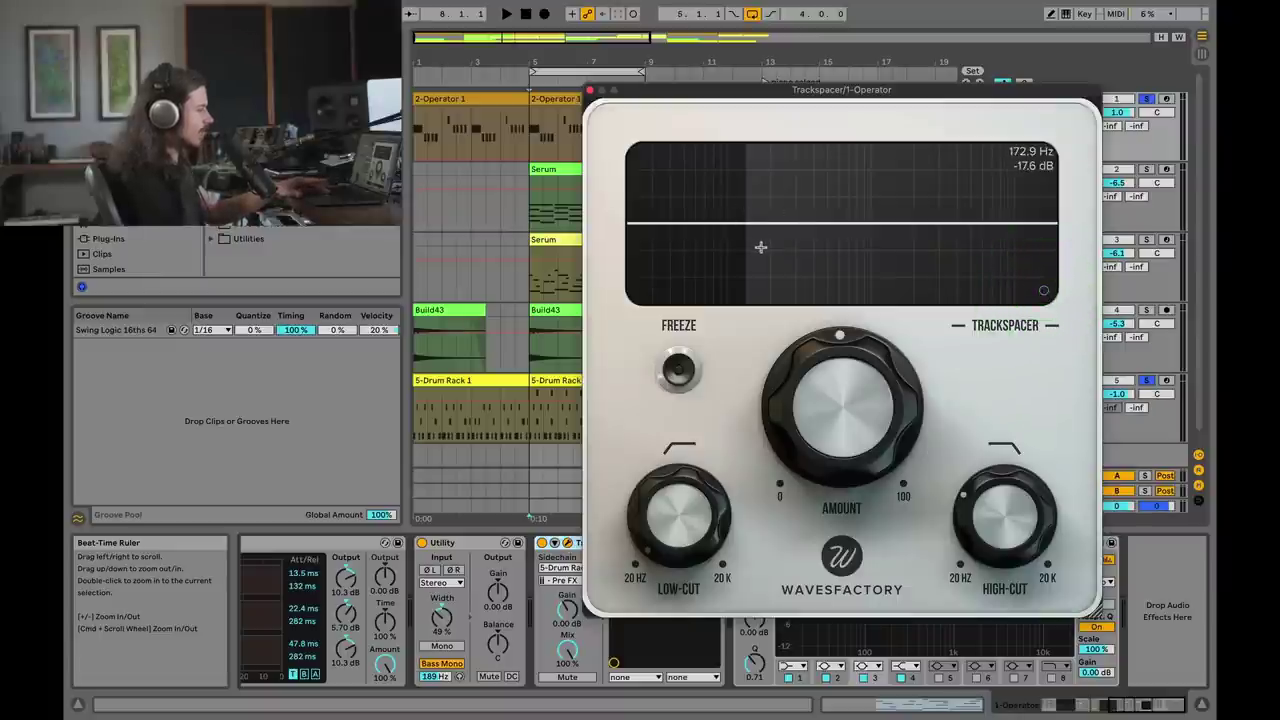
While playing, try a slower attack near 5.5 ms, then reset Attack to 0.01 ms
key("space")
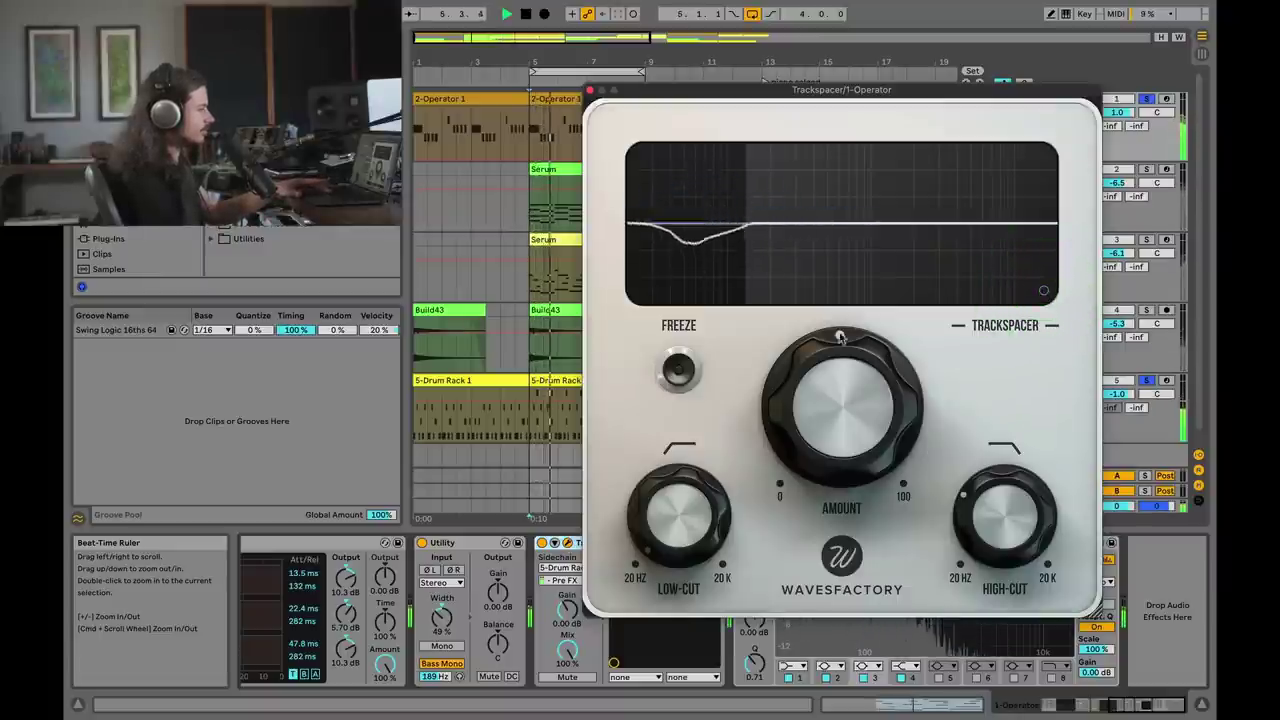
left_click(1045, 293)
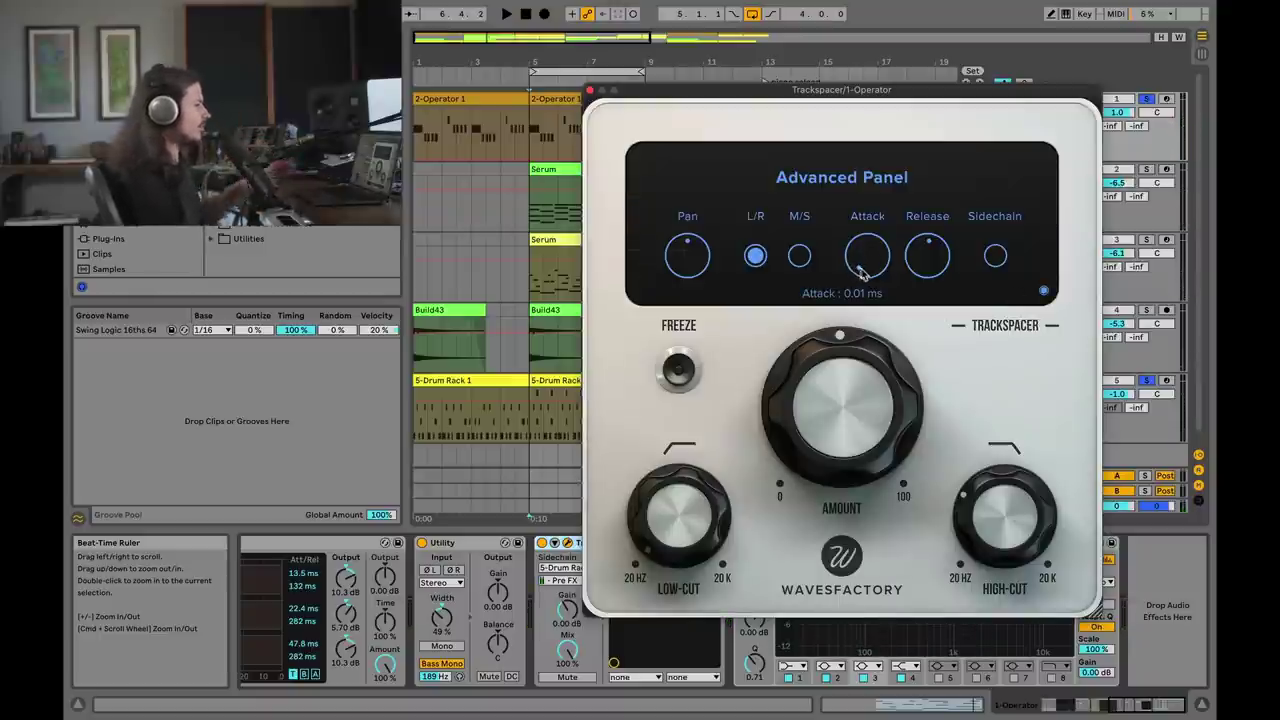
mouse_move(866, 275)
left_mouse_down()
mouse_move(864, 229)
mouse_move(869, 254)
left_mouse_up()
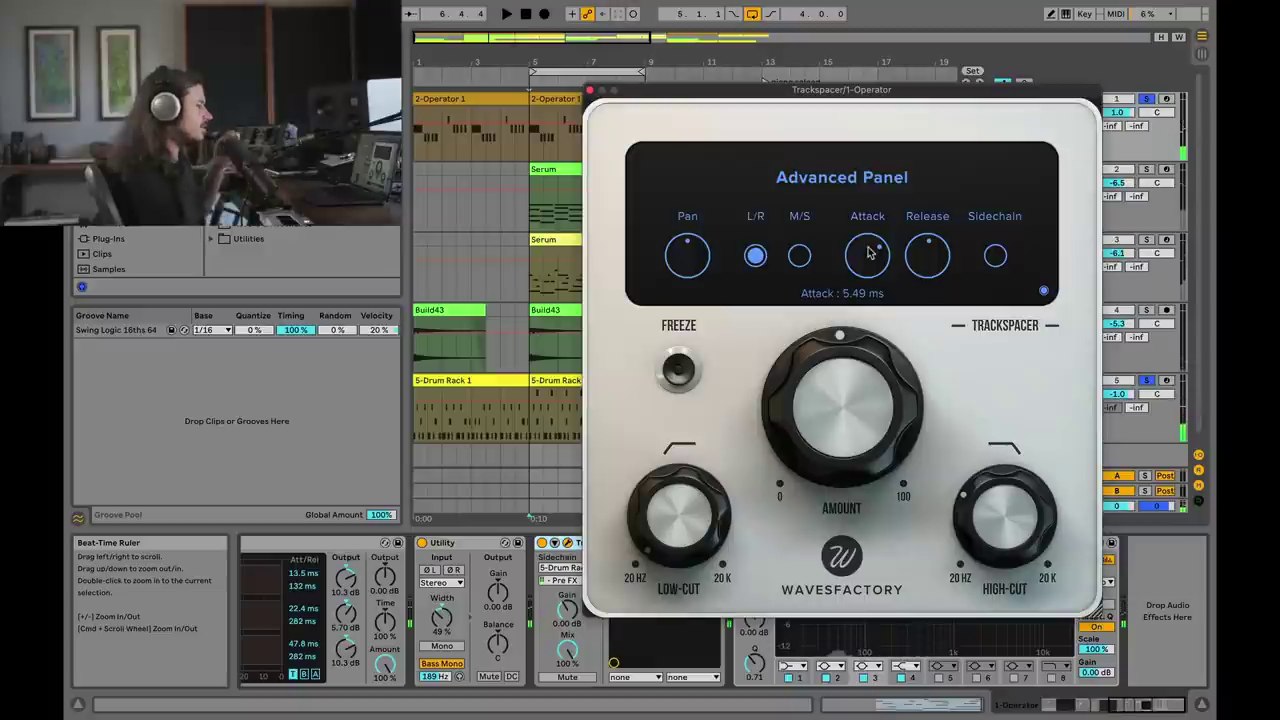
double_click(870, 256)
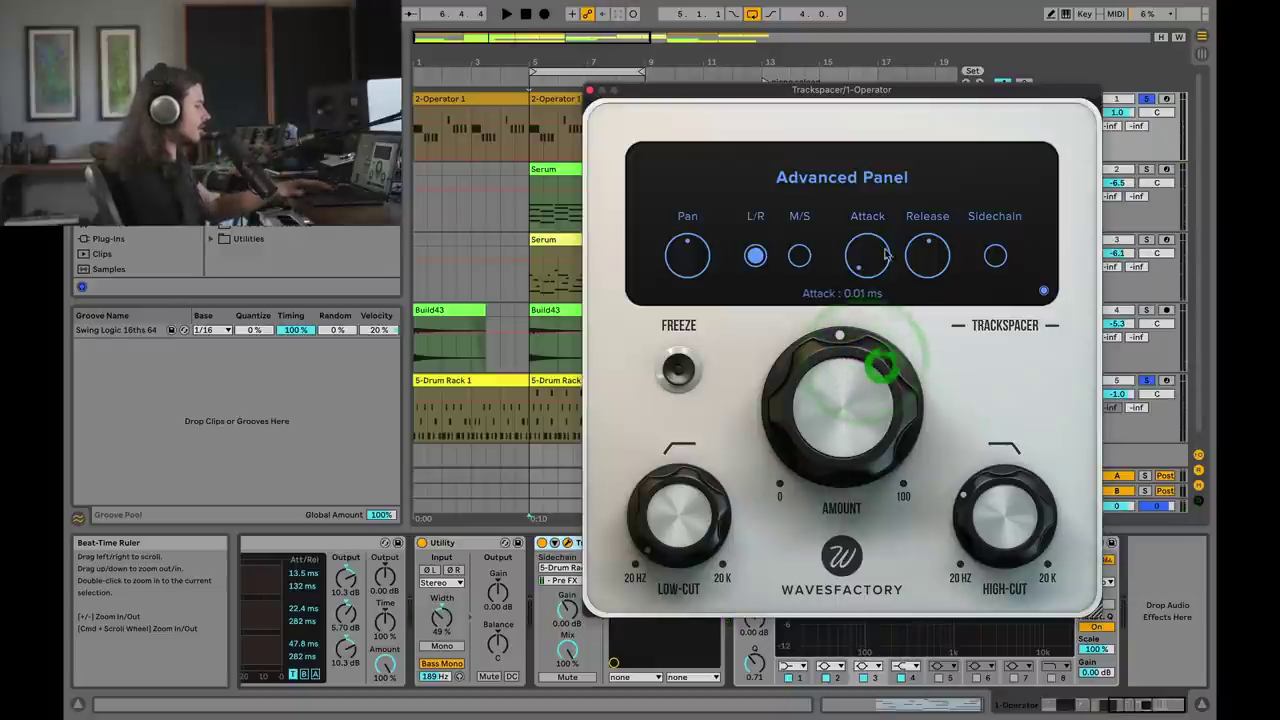
Drag Trackspacer's Release down to about 9.69 ms, audition it, and switch back to the spectrum display
left_click(870, 262)
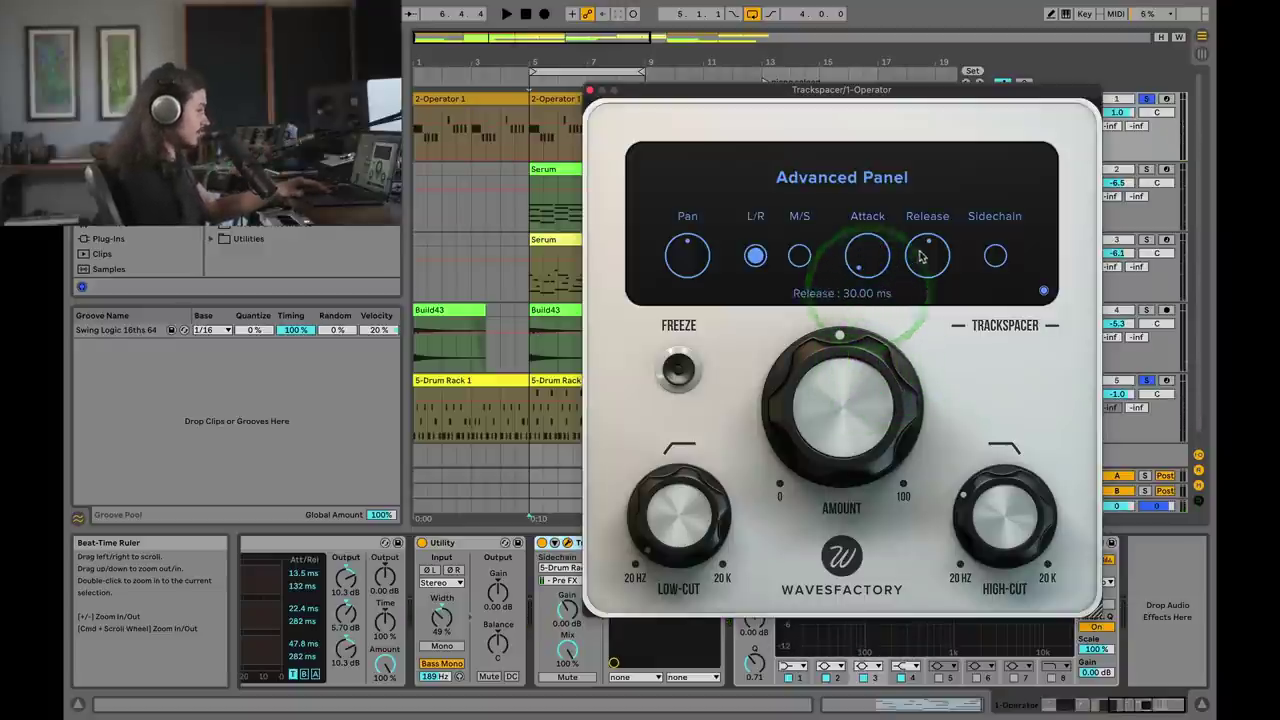
left_click_drag(913, 258, 924, 250)
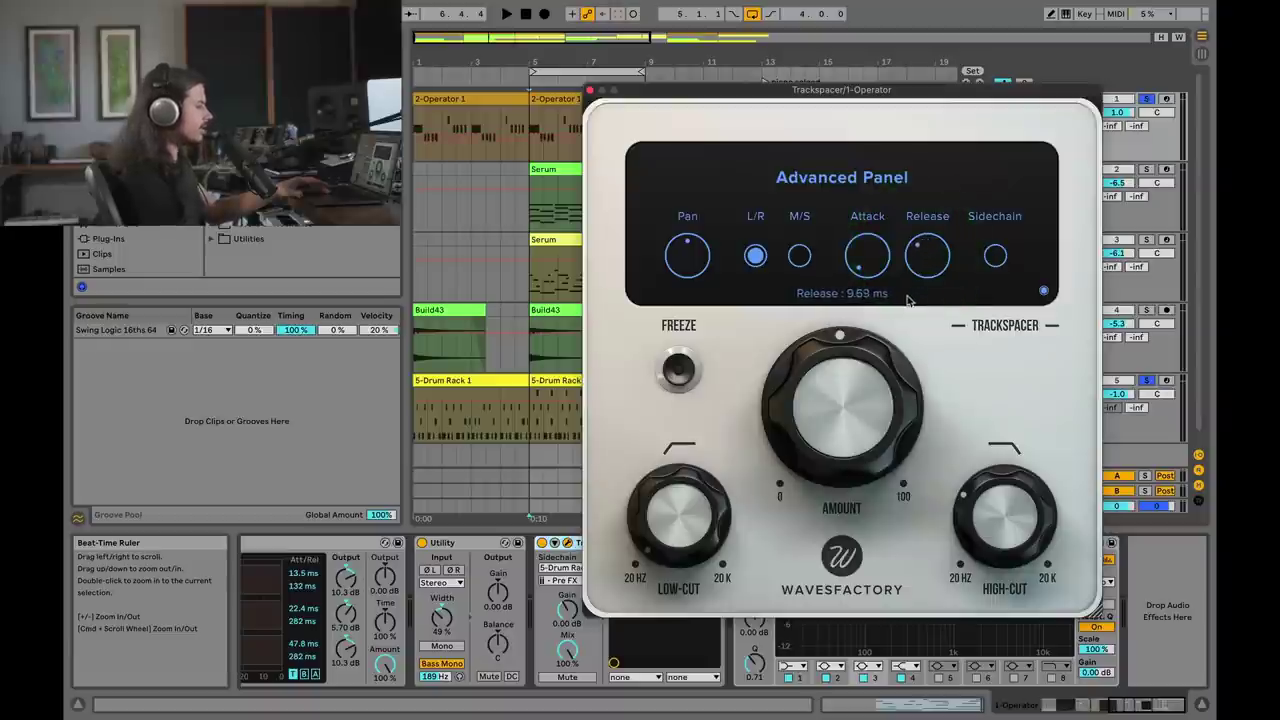
left_click(907, 293)
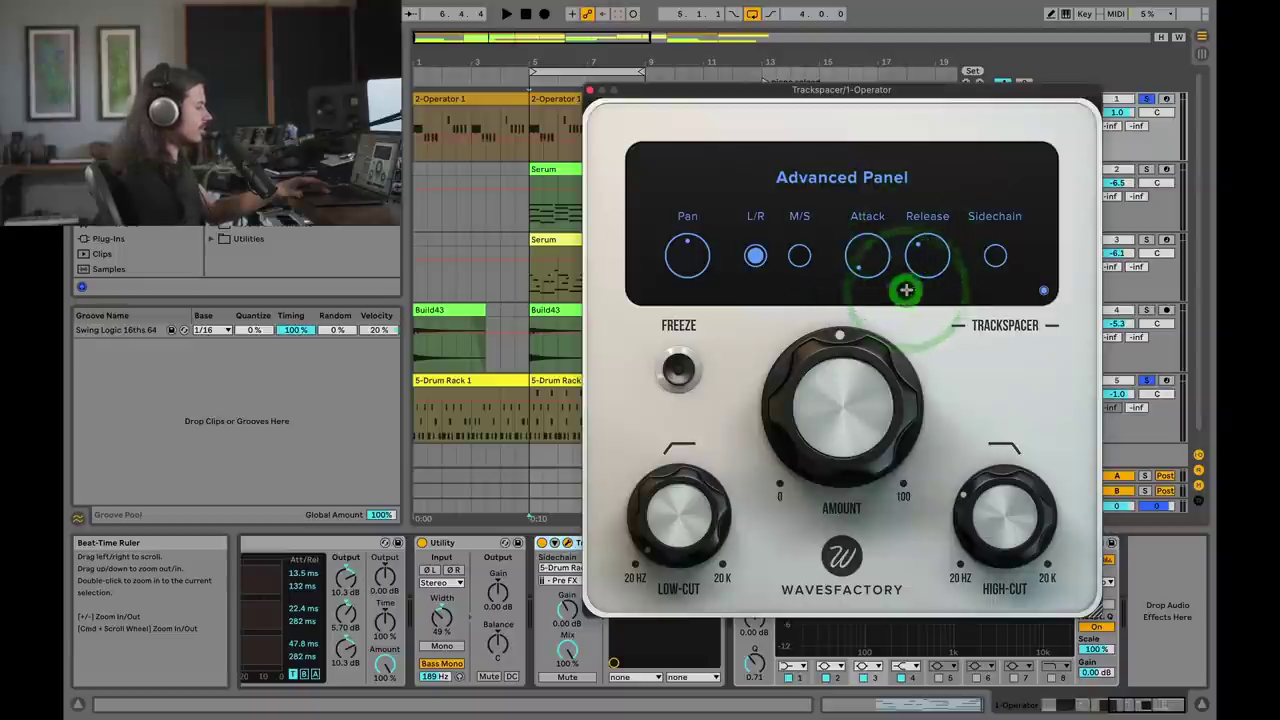
key("space")
left_click(1043, 292)
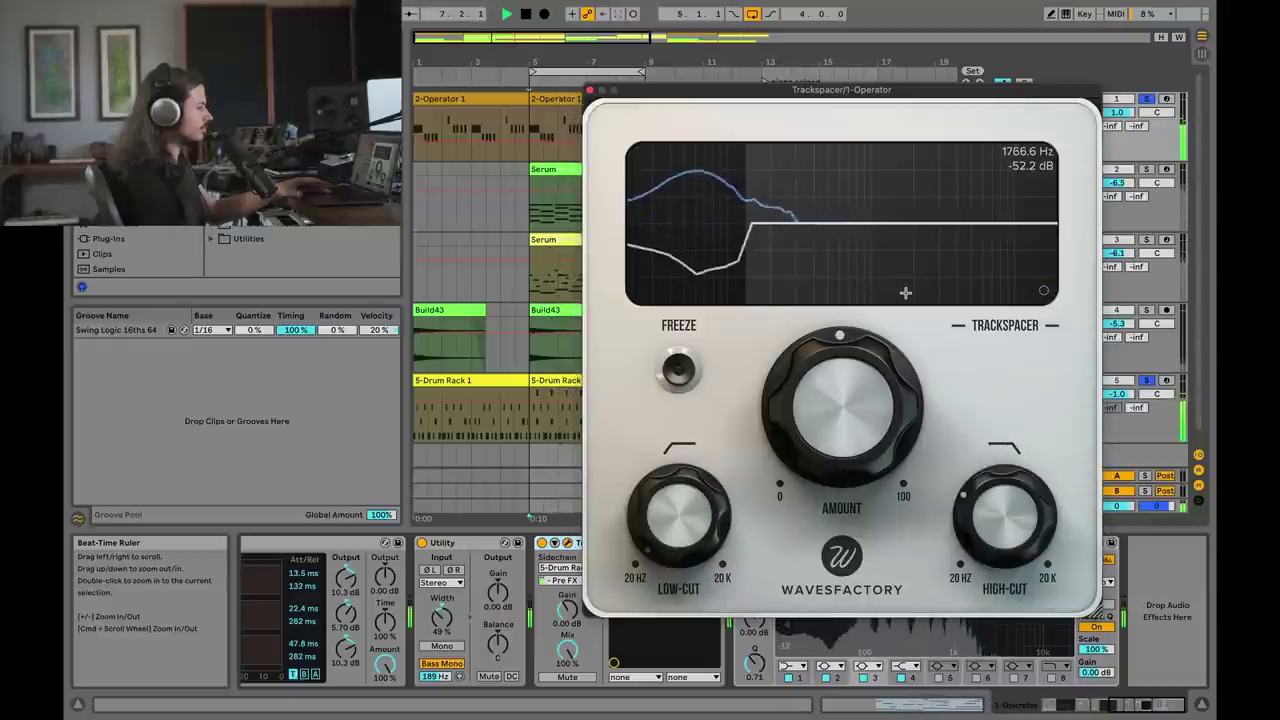
Close Trackspacer, solo Serum and Upright Piano together, play from bar 5, then select the Serum track
left_click(589, 91)
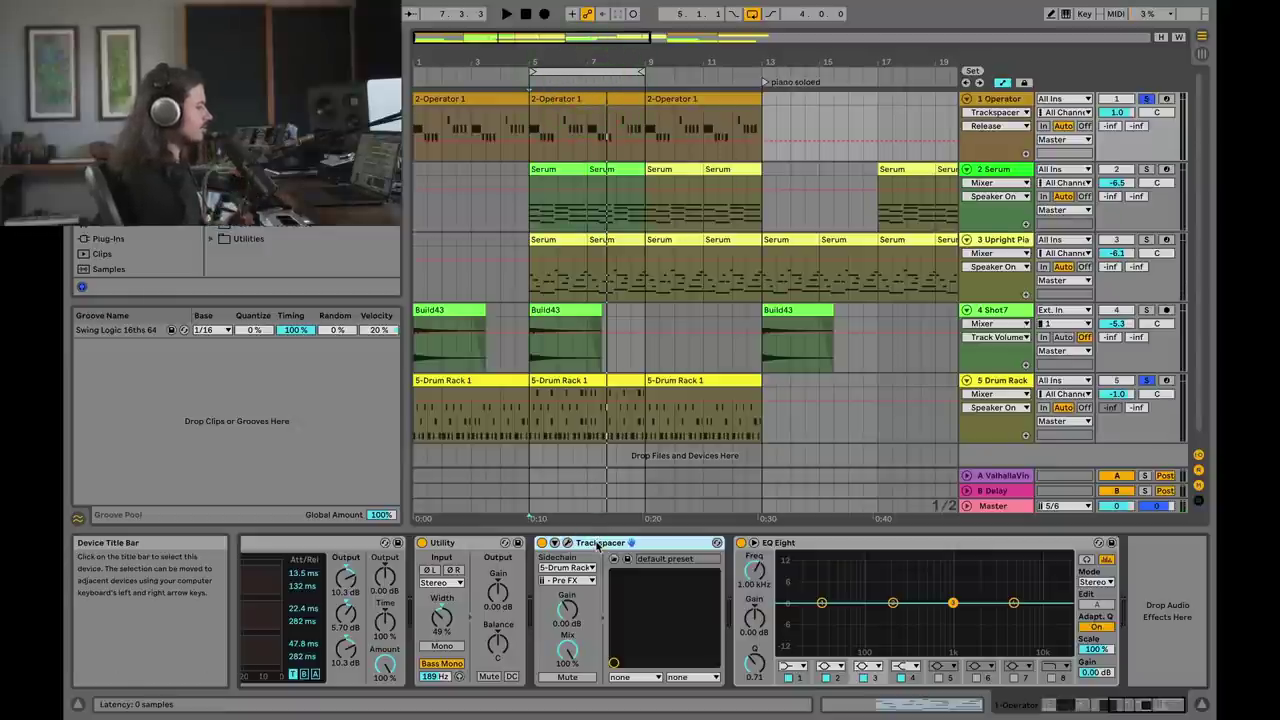
left_click(1146, 170)
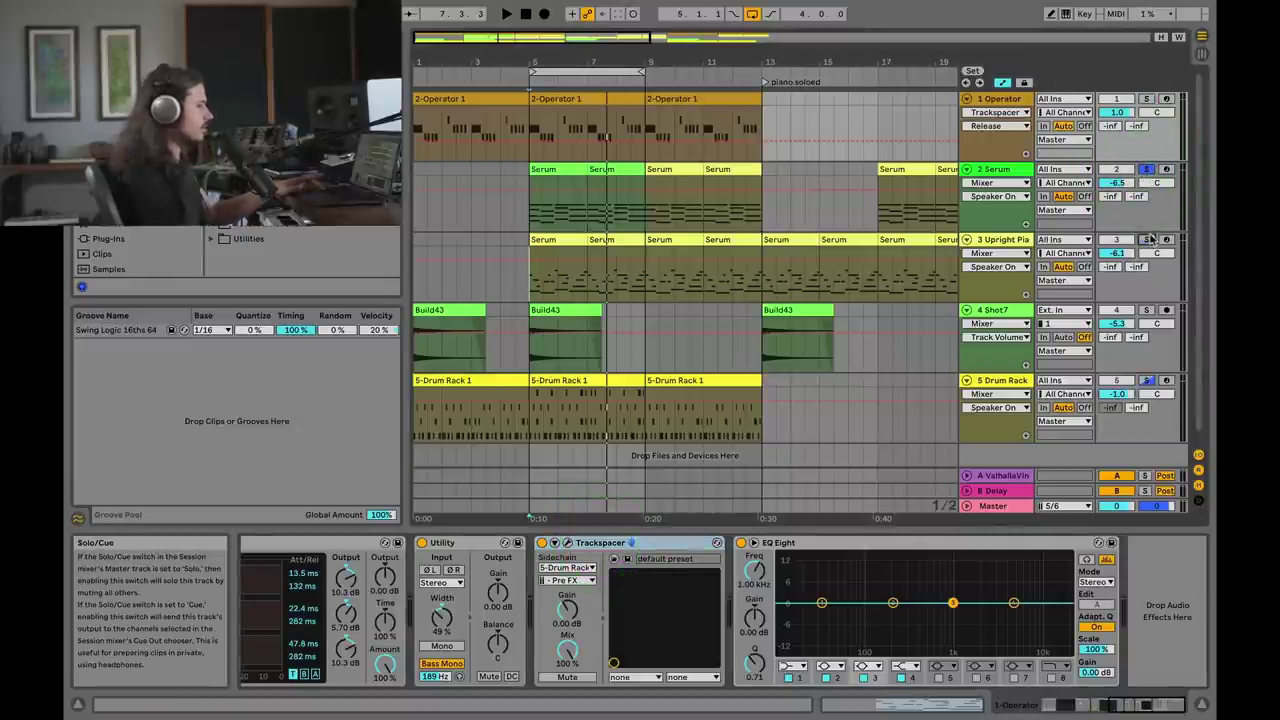
left_click(1148, 239)
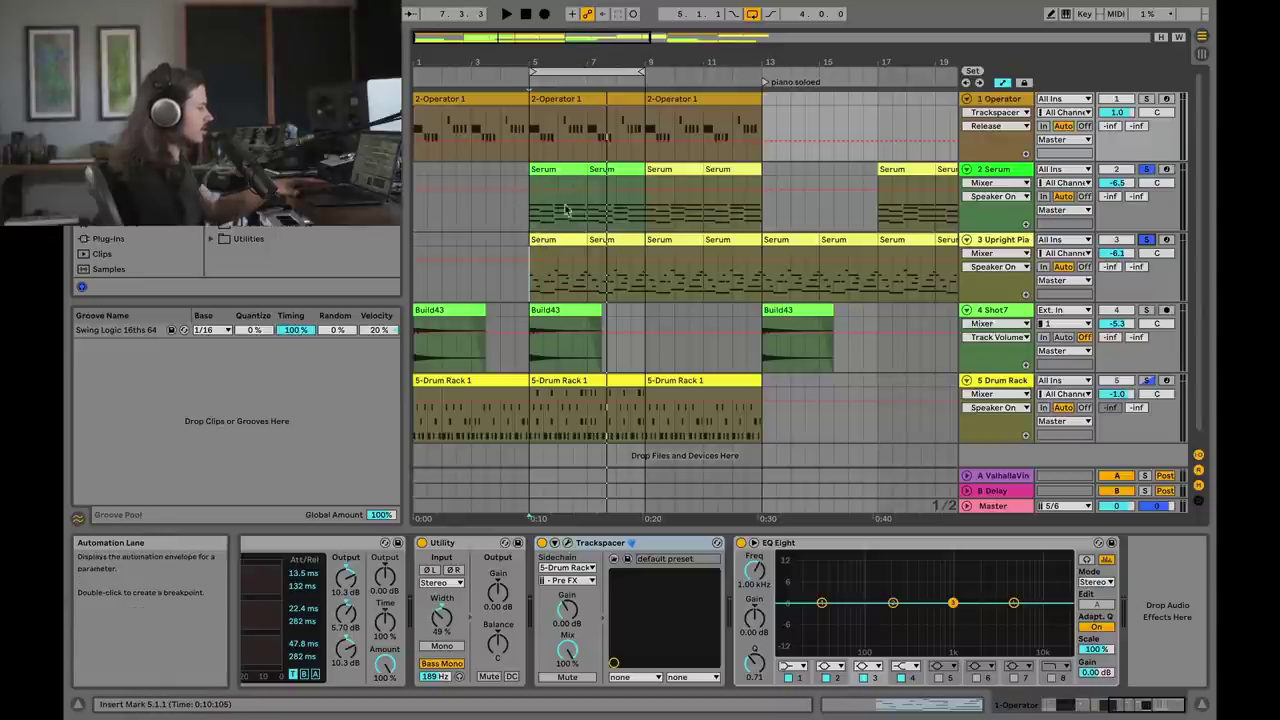
key("space")
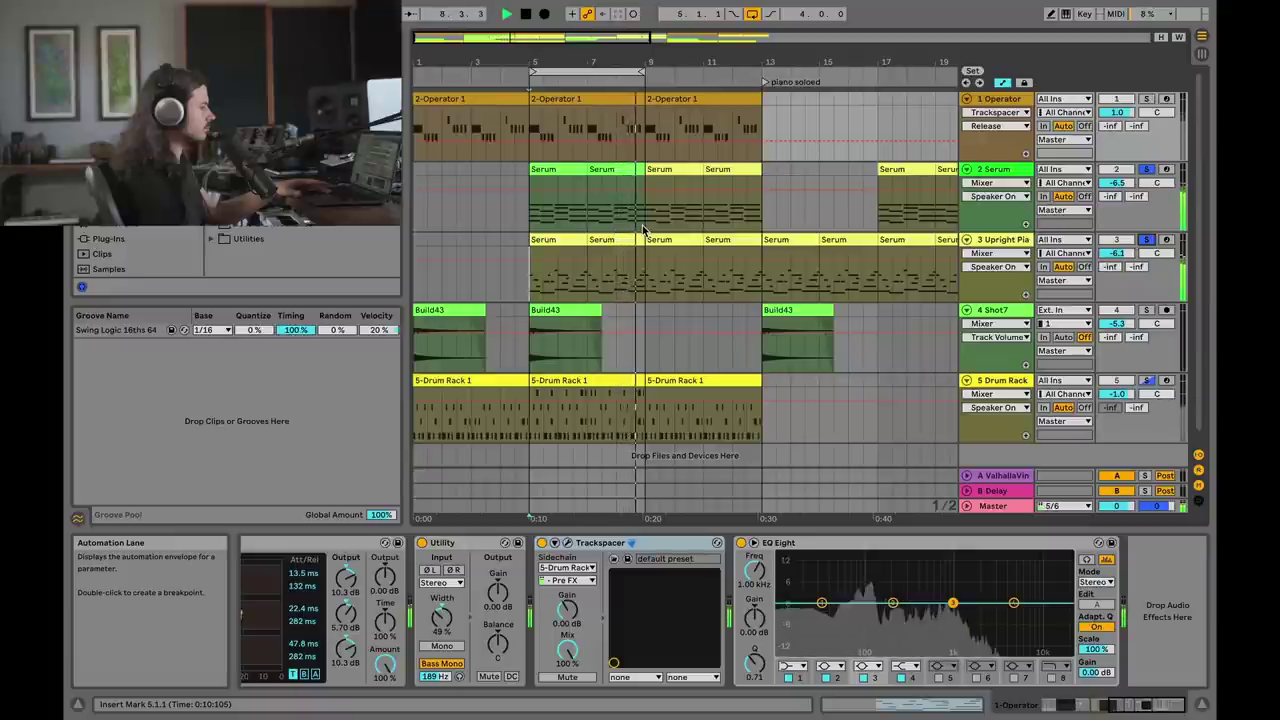
key("space")
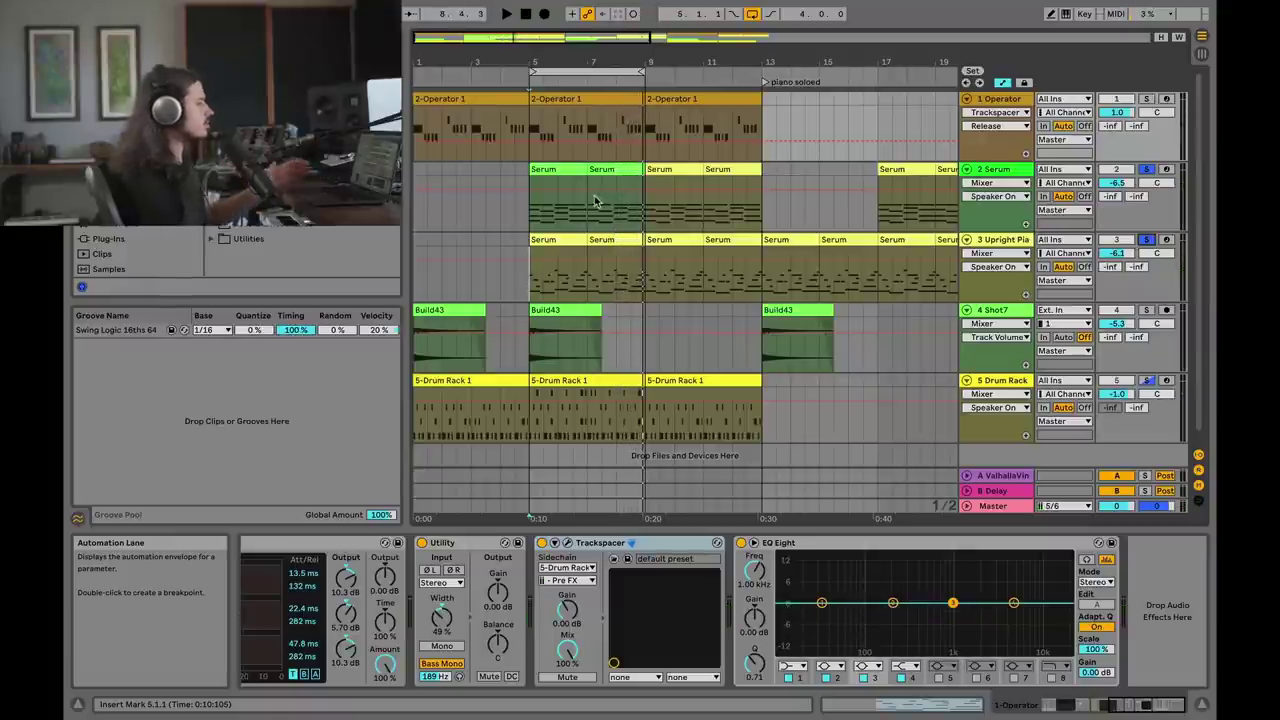
left_click(985, 239)
left_click(983, 222)
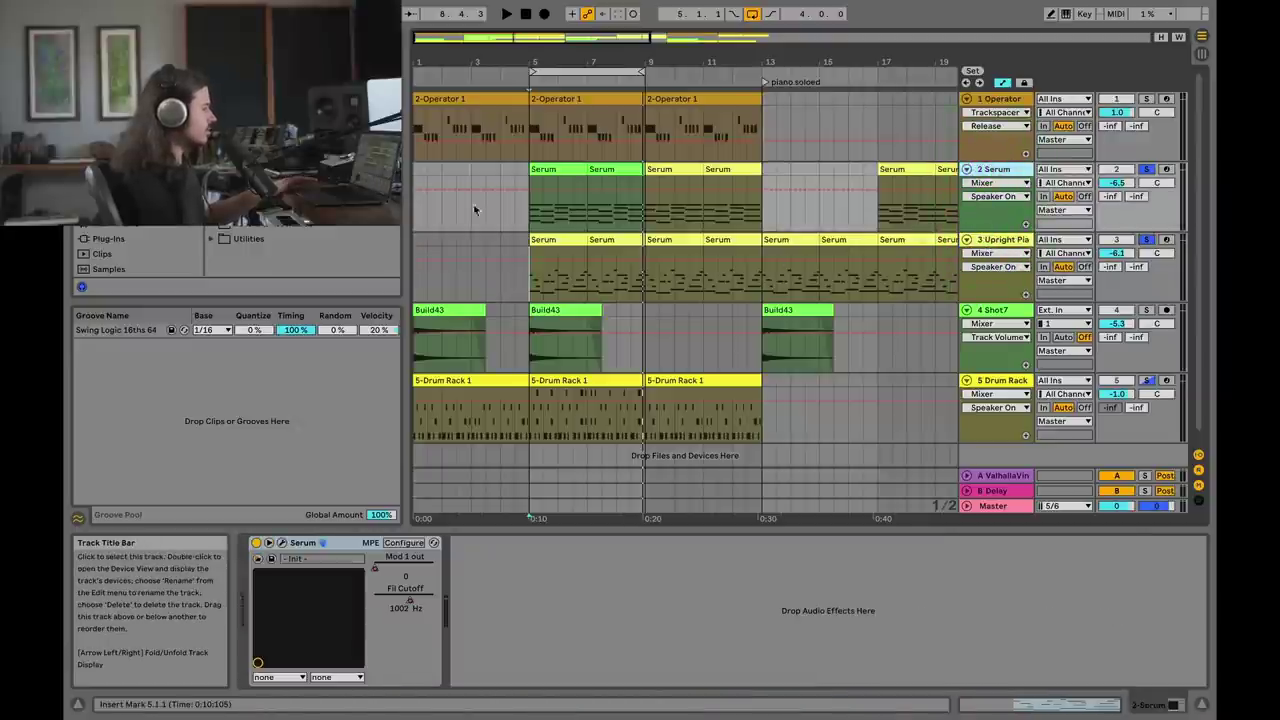
Add an EQ Eight after Serum on the 2 Serum track and briefly play the song
left_click(590, 198)
key("Return")
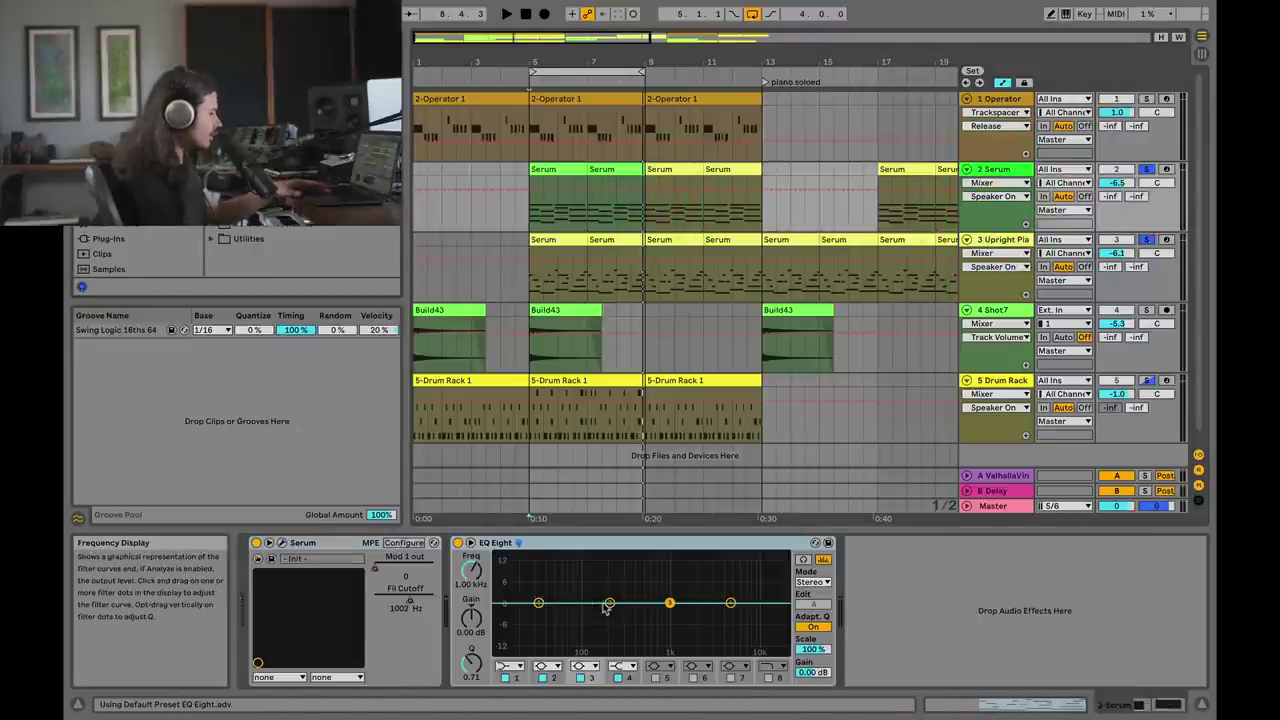
key("space")
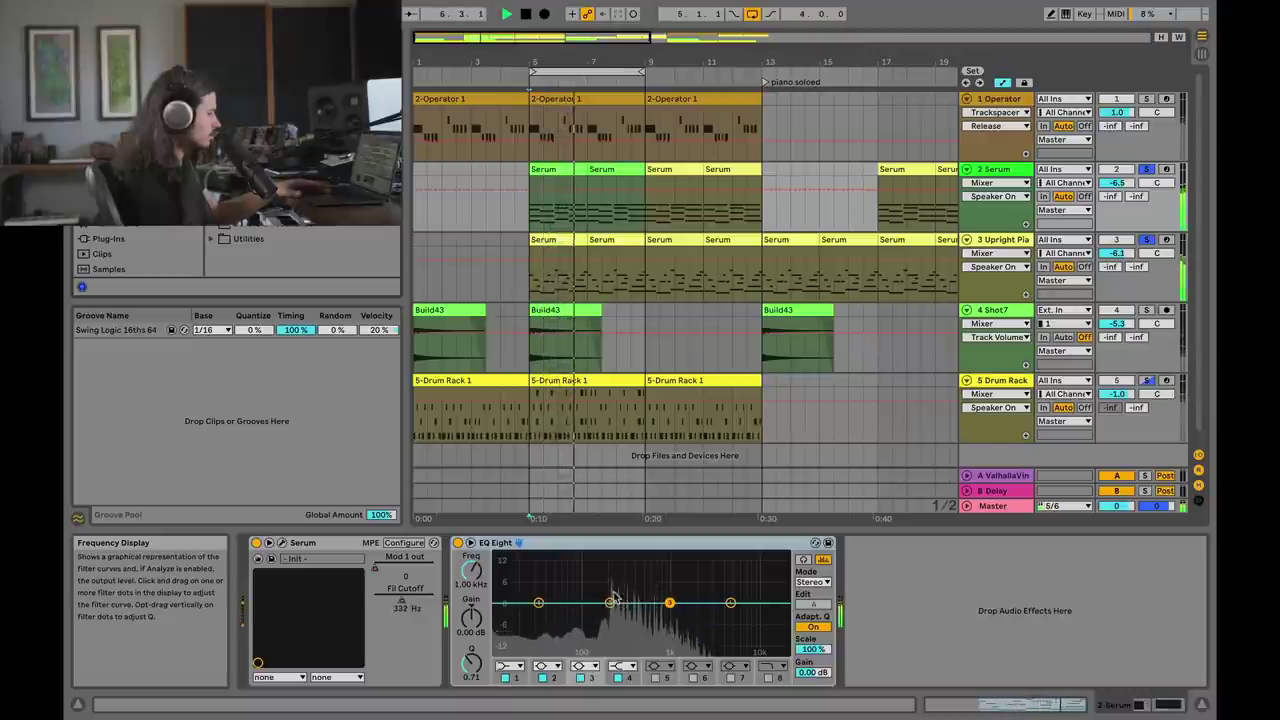
key("space")
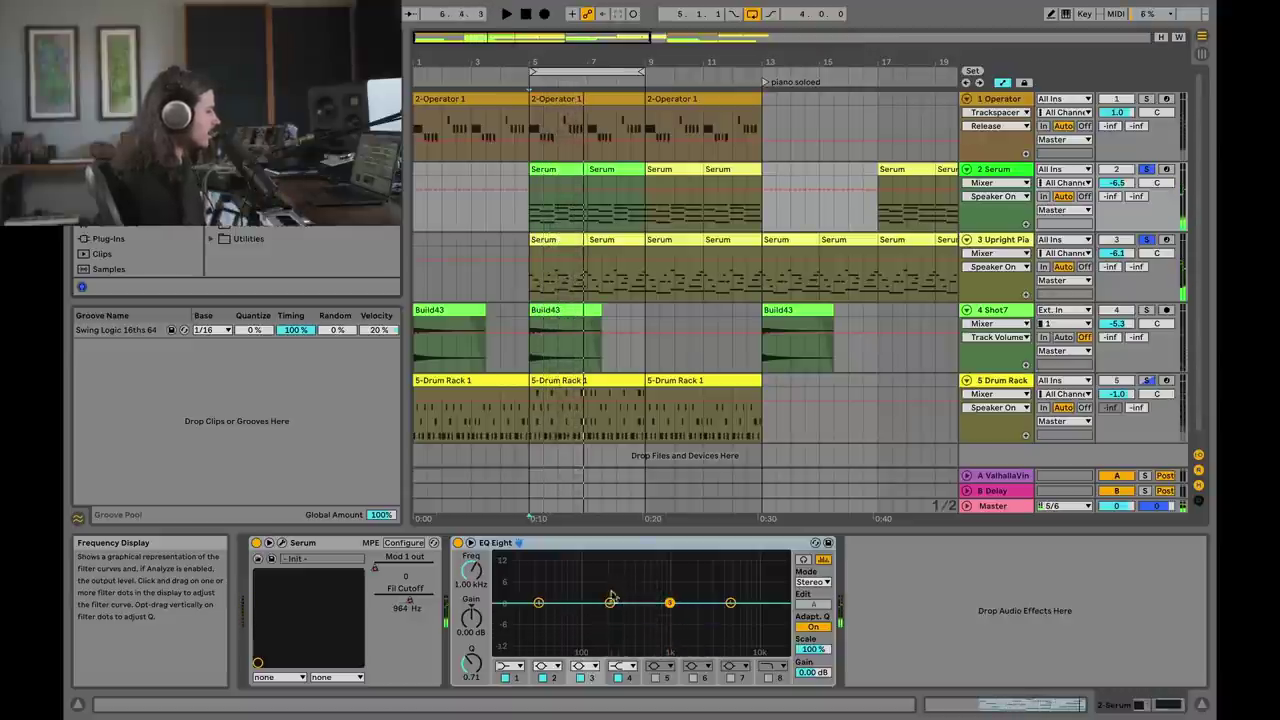
Expand the EQ Eight frequency display and play the Serum part twice to analyse its spectrum
left_click(519, 542)
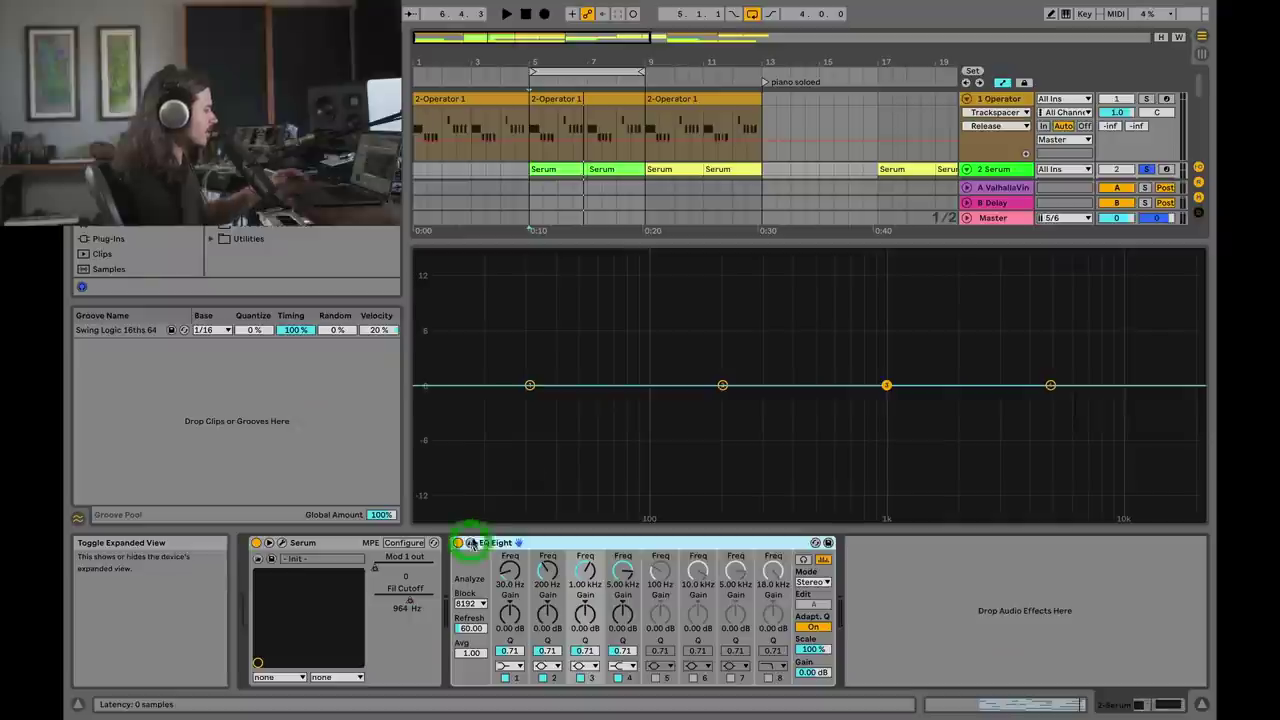
key("space")
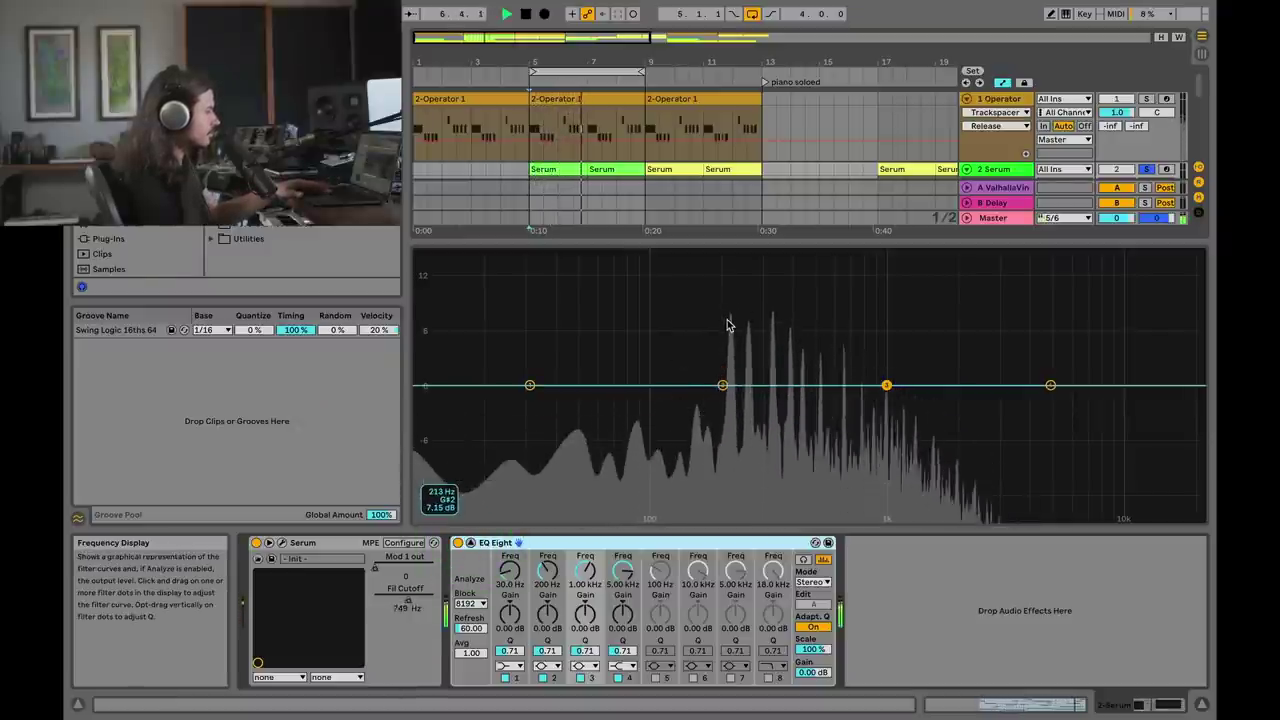
key("space")
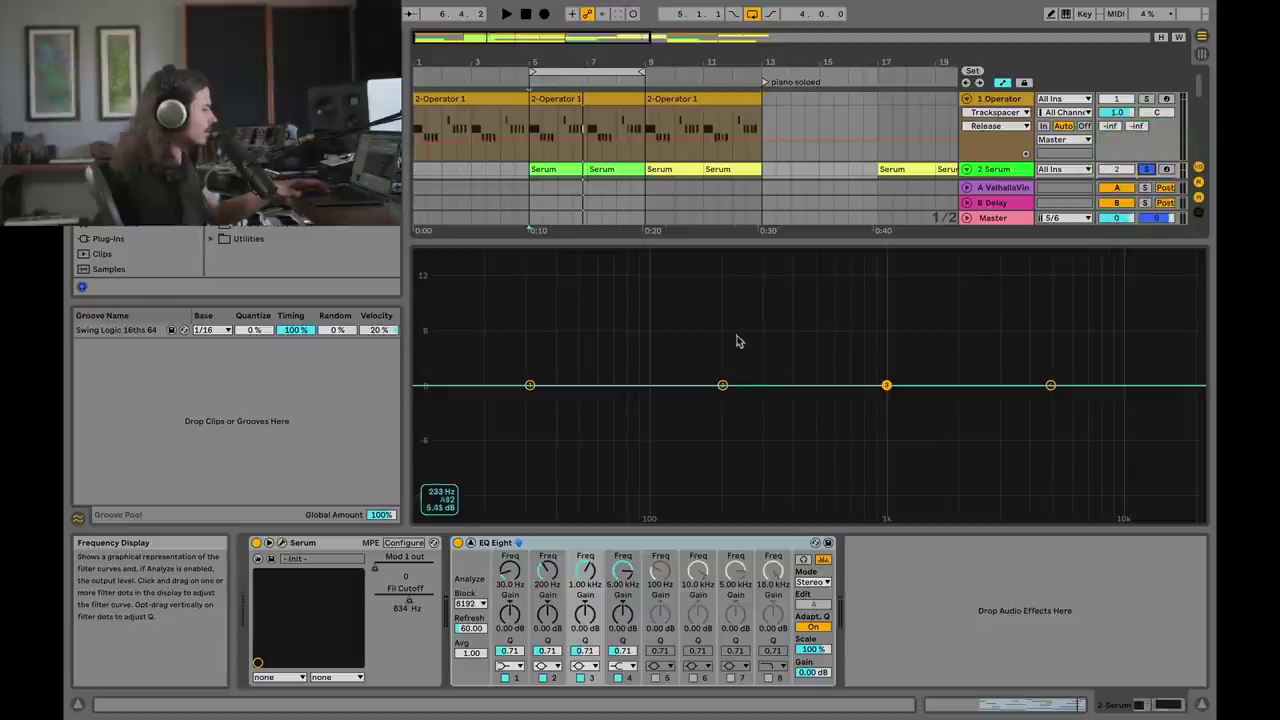
key("space")
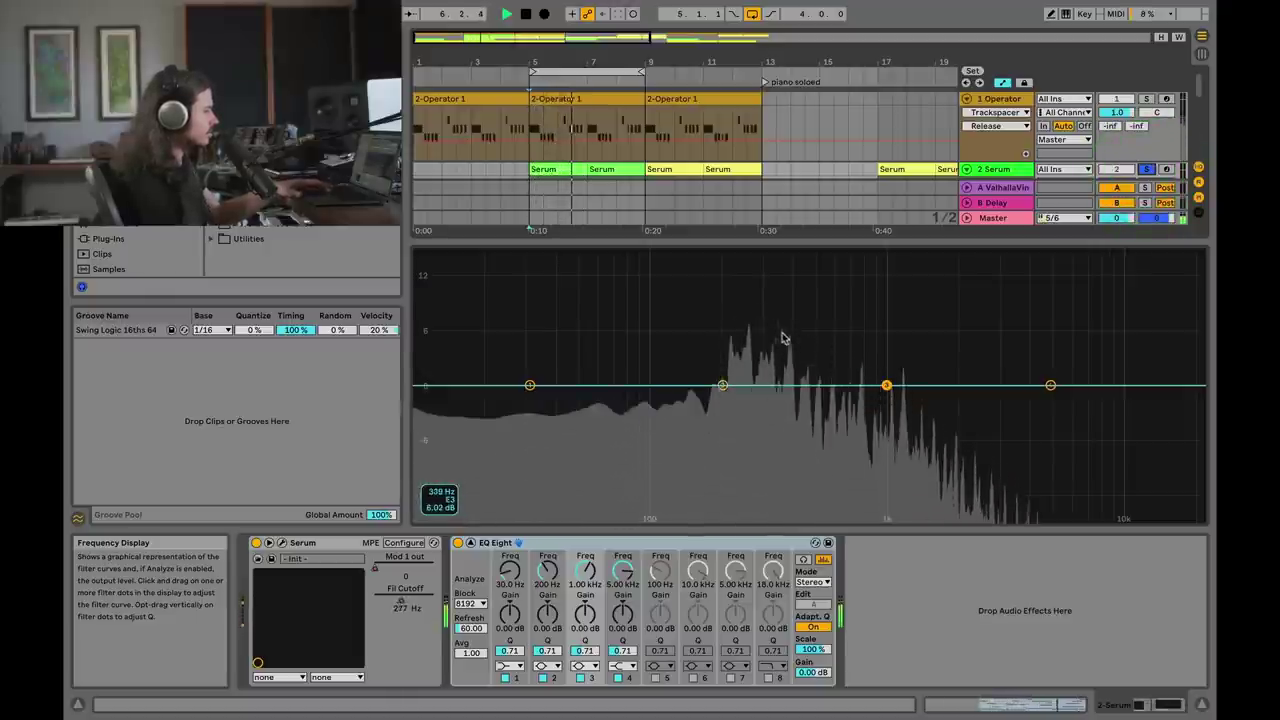
key("space")
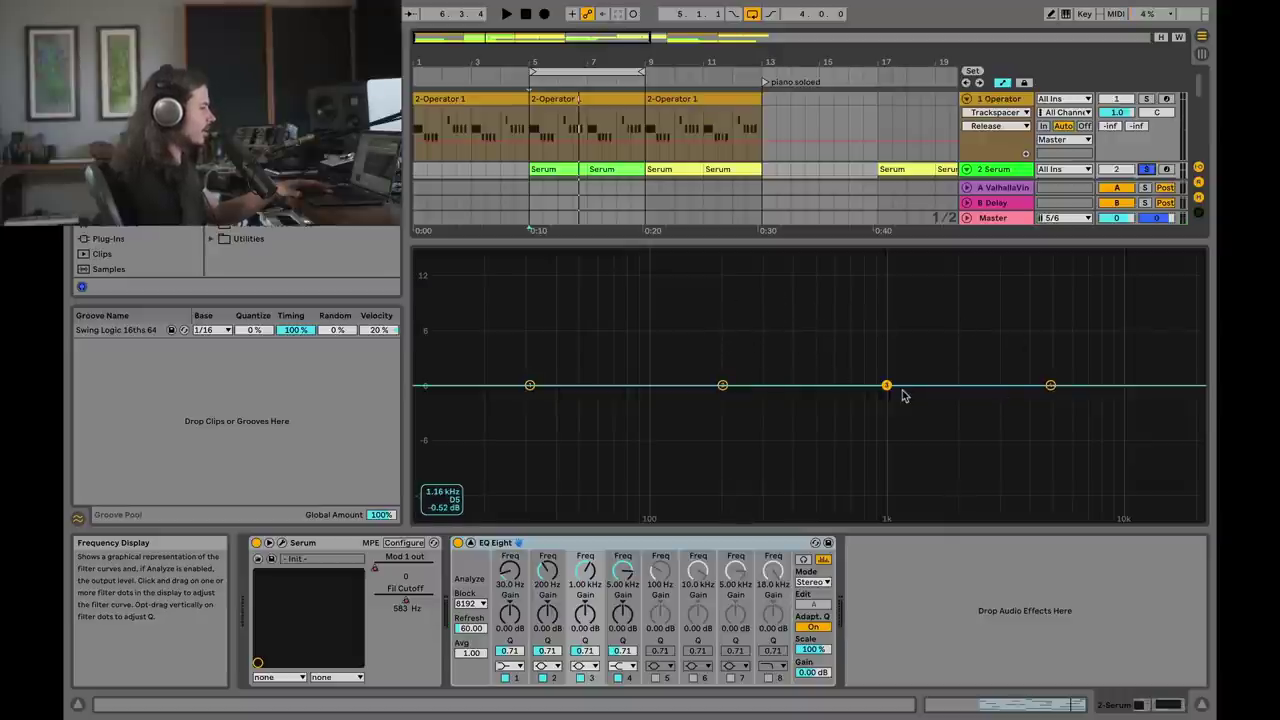
Show the 3 Upright Piano track's devices, expand its EQ Eight display, and stop playback
scroll(1130, 165, "down", 3)
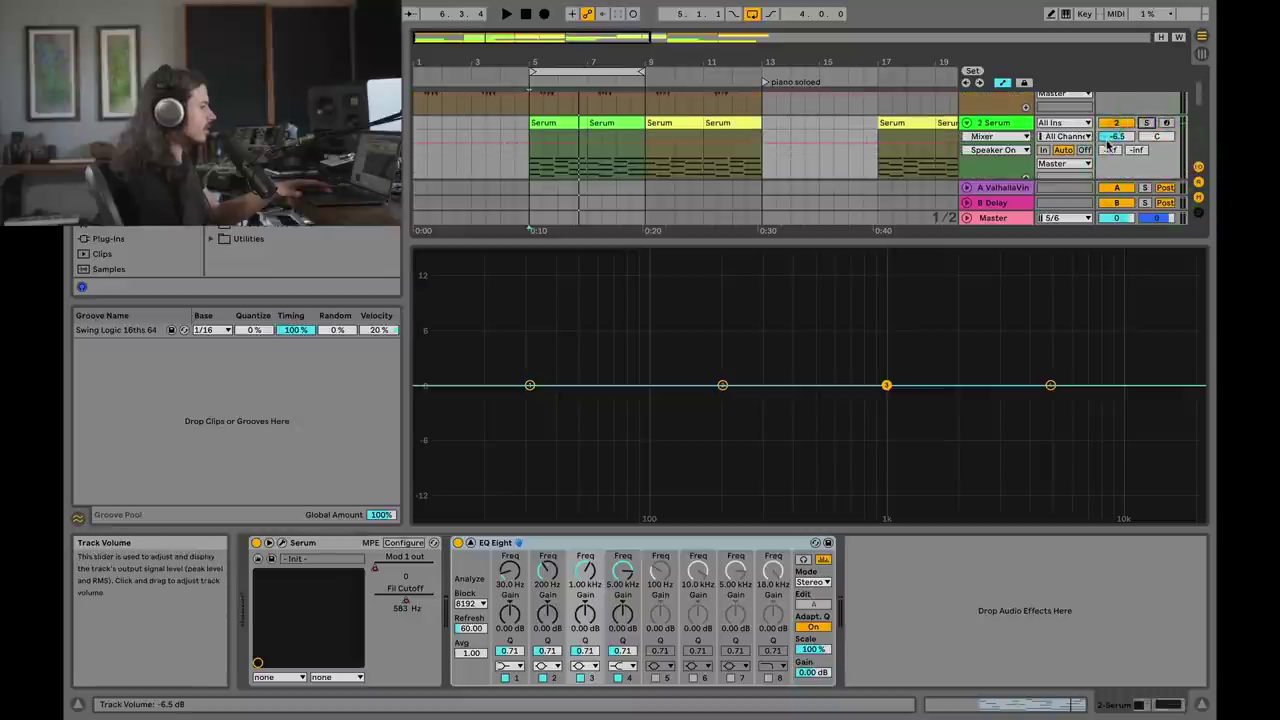
left_click(1140, 162)
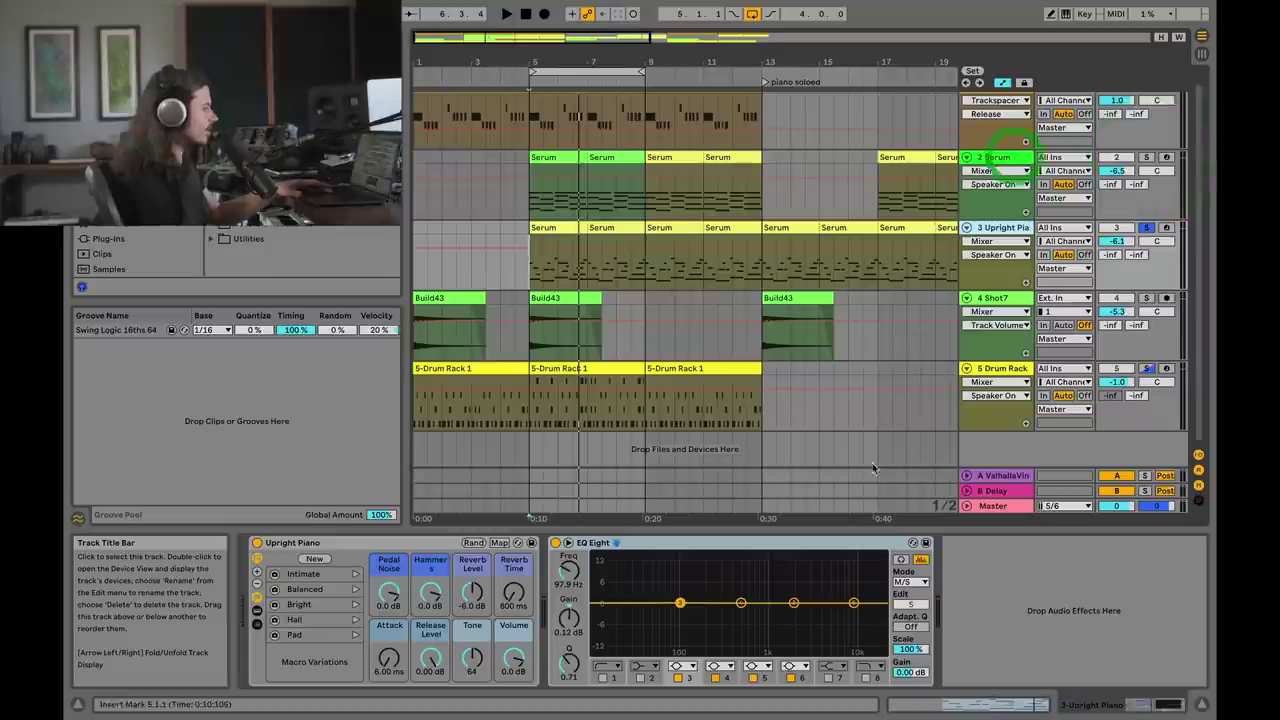
left_click(569, 543)
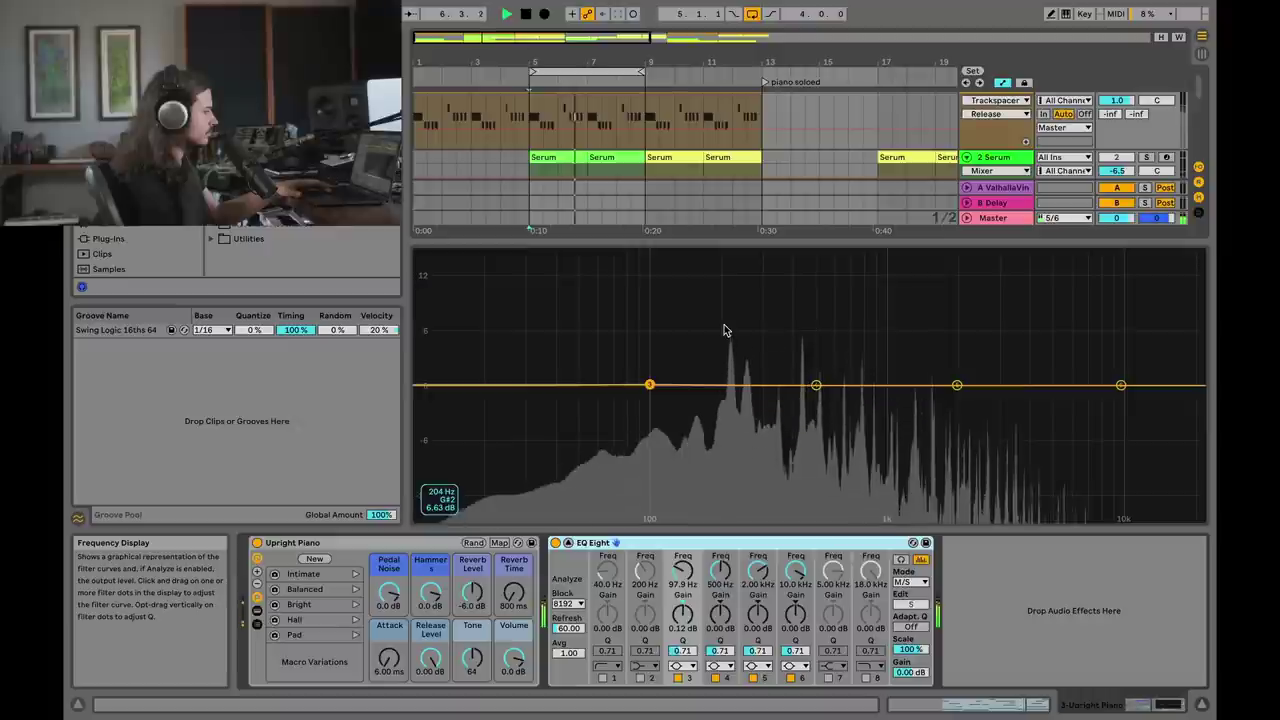
key("space")
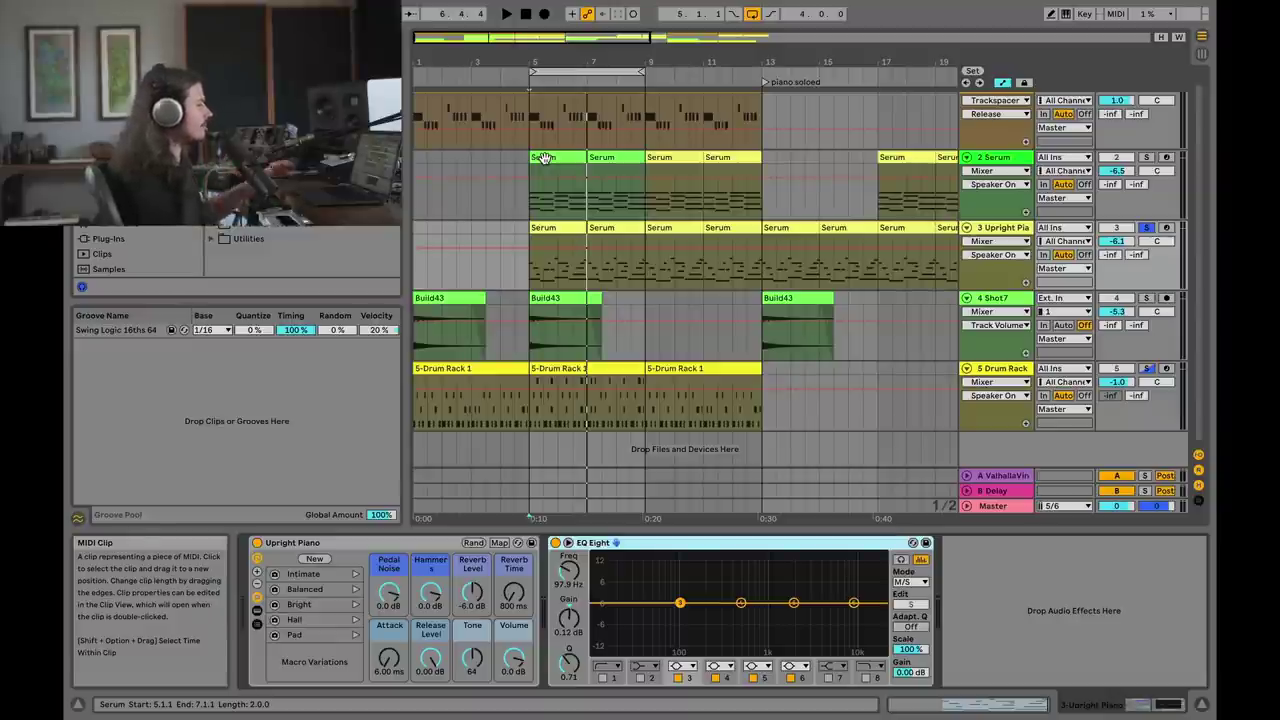
Rename the Upright Piano track's first clip at bar 5 from 'Serum' to 'Piano'
right_click(557, 227)
left_click(608, 327)
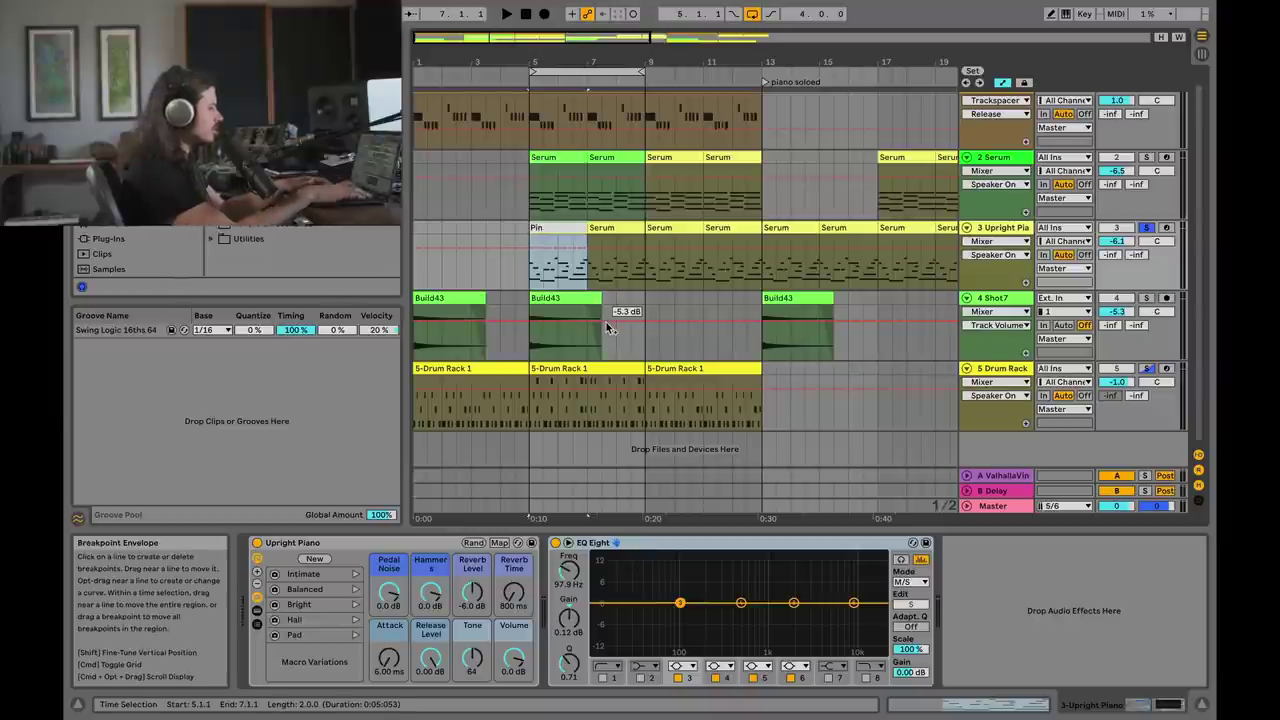
key("Return")
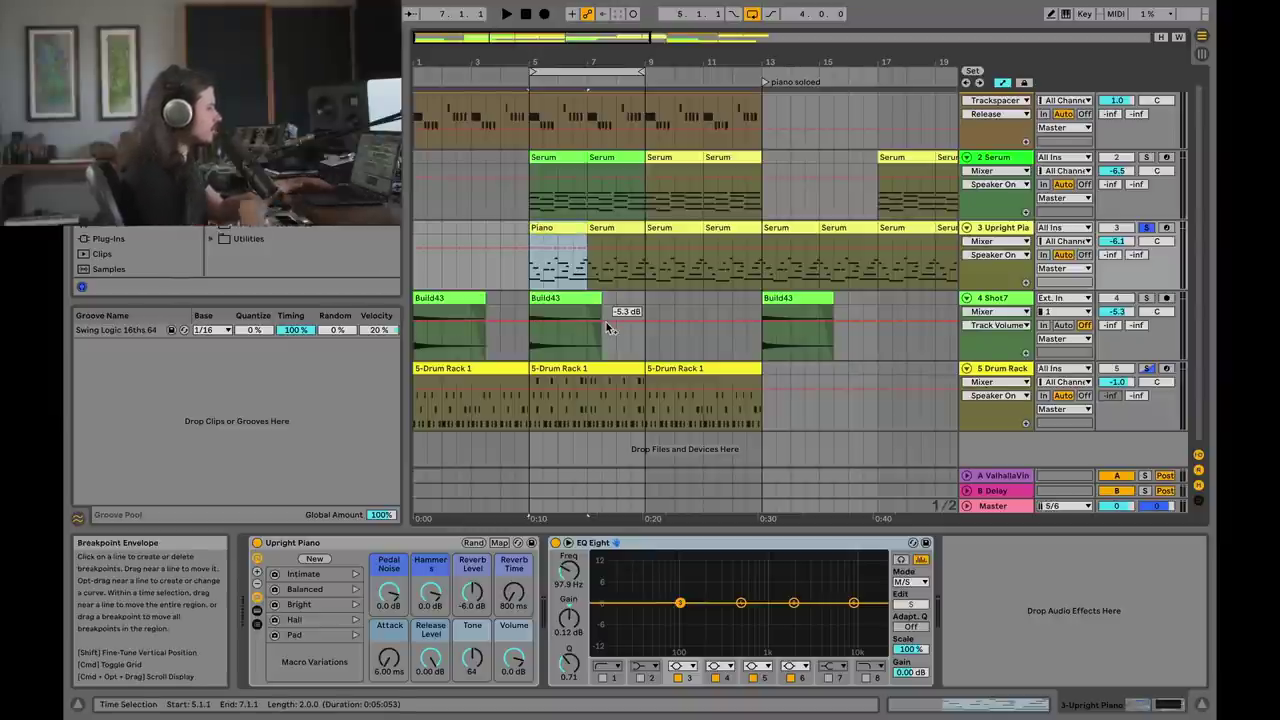
Open the first Serum clip in the note editor with the Piano clip selected alongside it
left_click(543, 157)
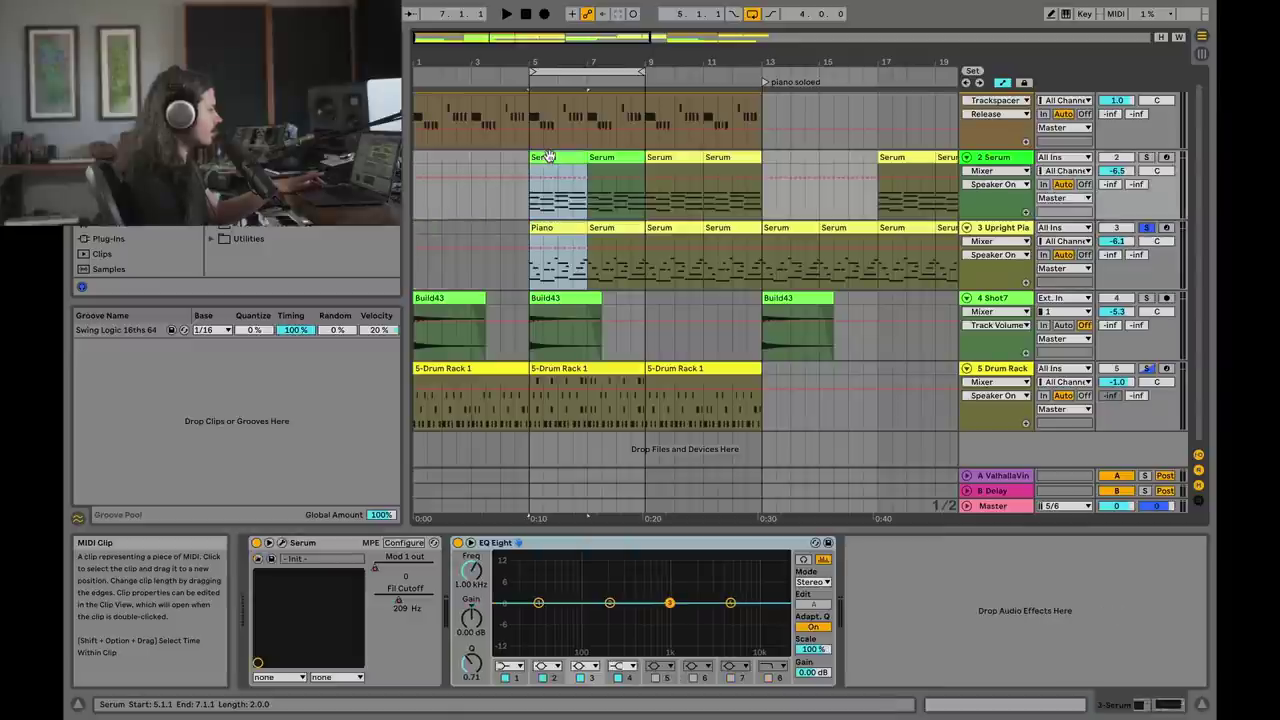
double_click(546, 155)
left_click(552, 226, "shift")
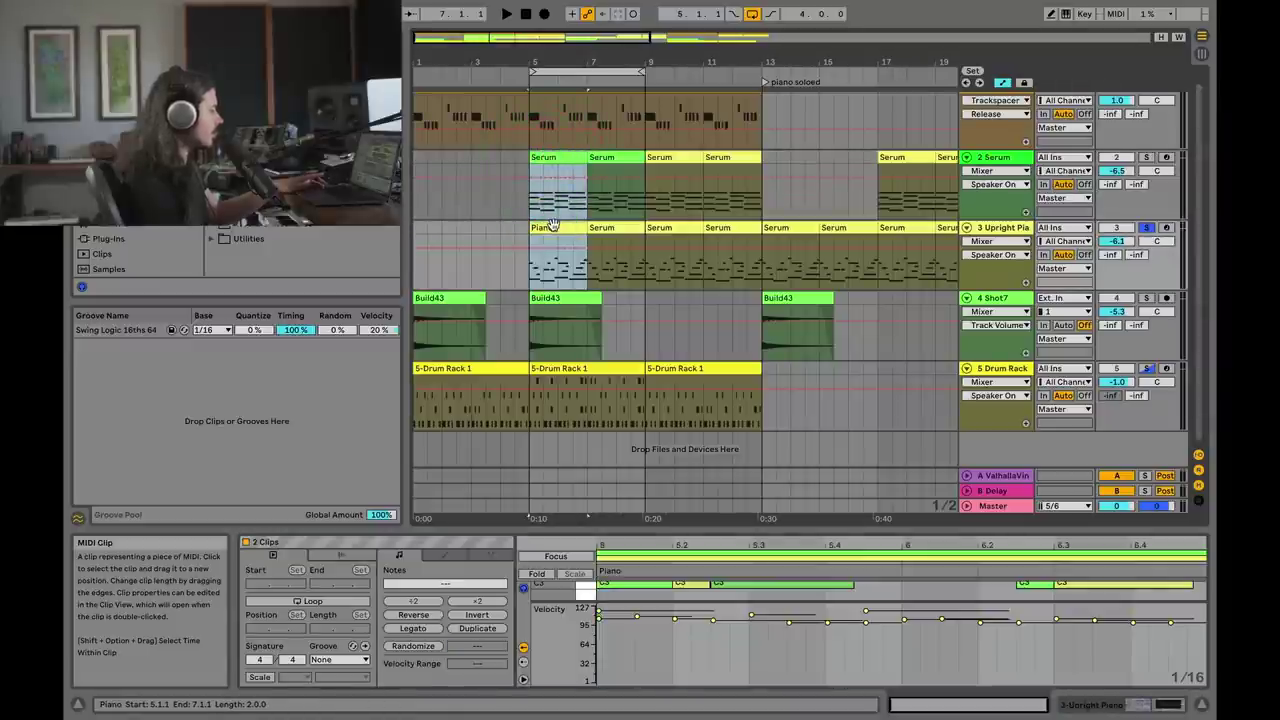
left_click(543, 157)
left_click(553, 227, "shift")
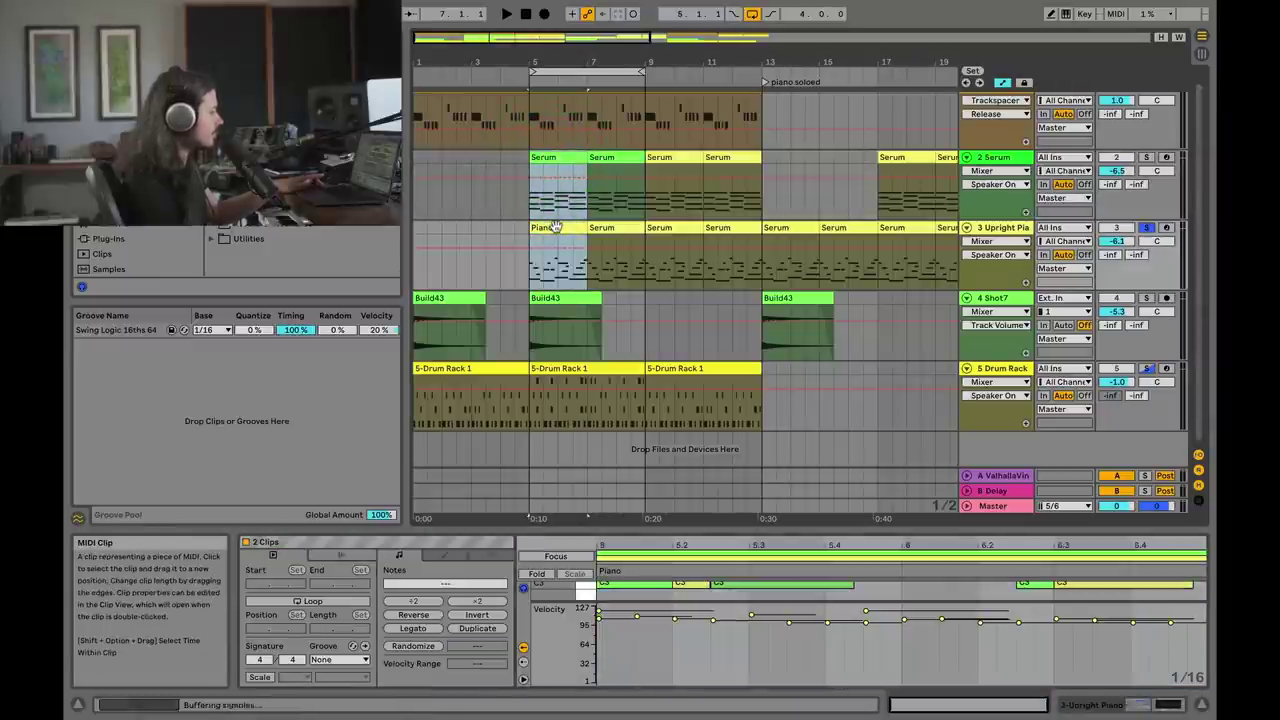
Enlarge the note editor, scroll up to the notes, and make the Serum track taller
left_click_drag(712, 528, 697, 249)
scroll(456, 450, "up", 5)
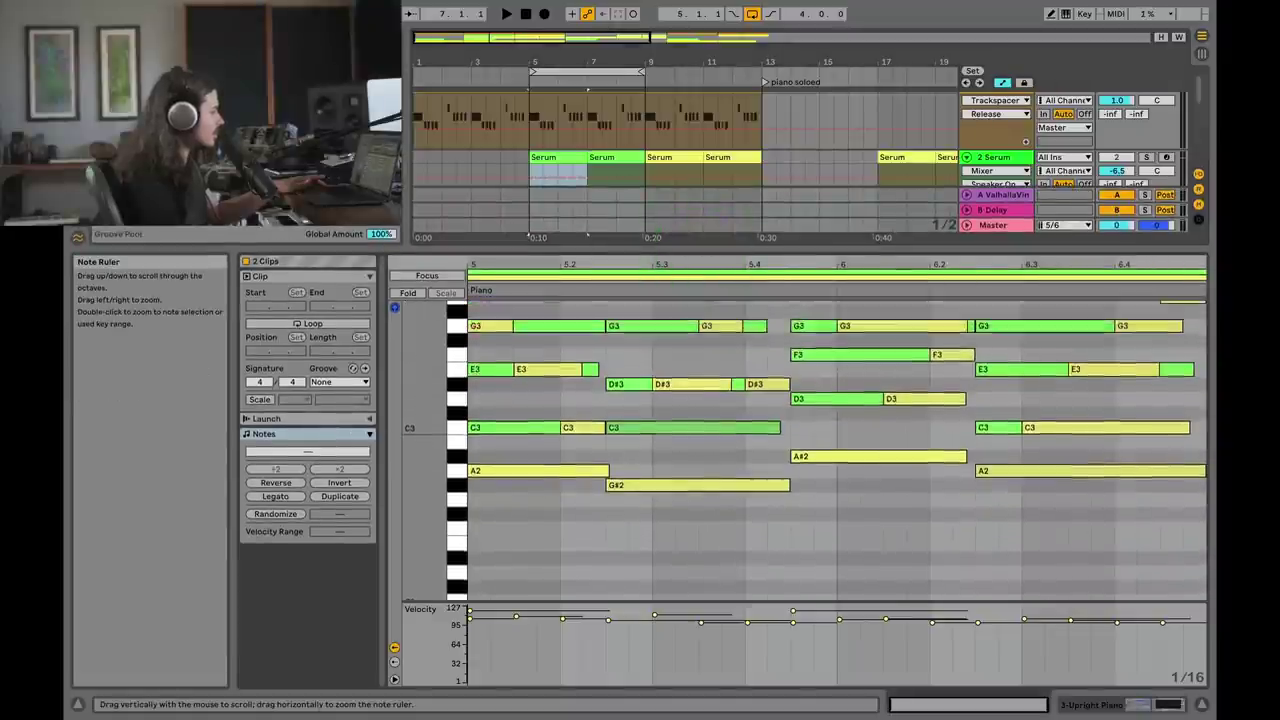
scroll(456, 450, "up", 2)
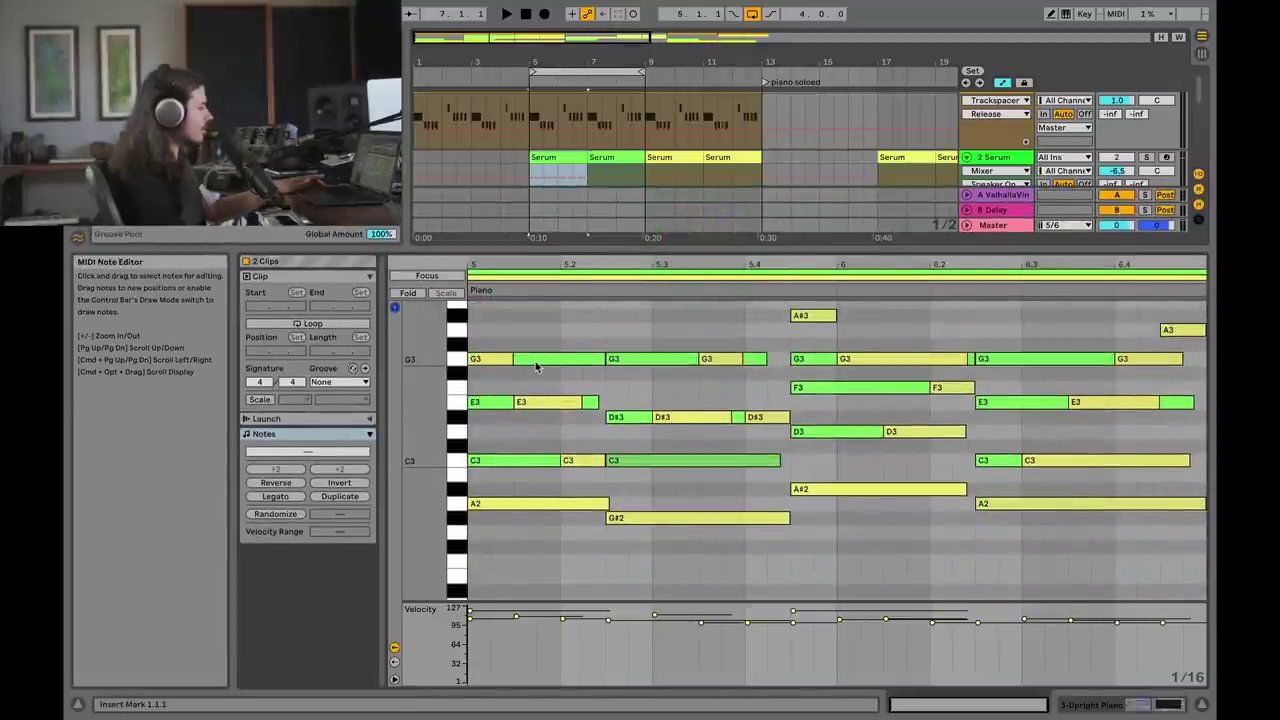
left_click_drag(975, 163, 975, 176)
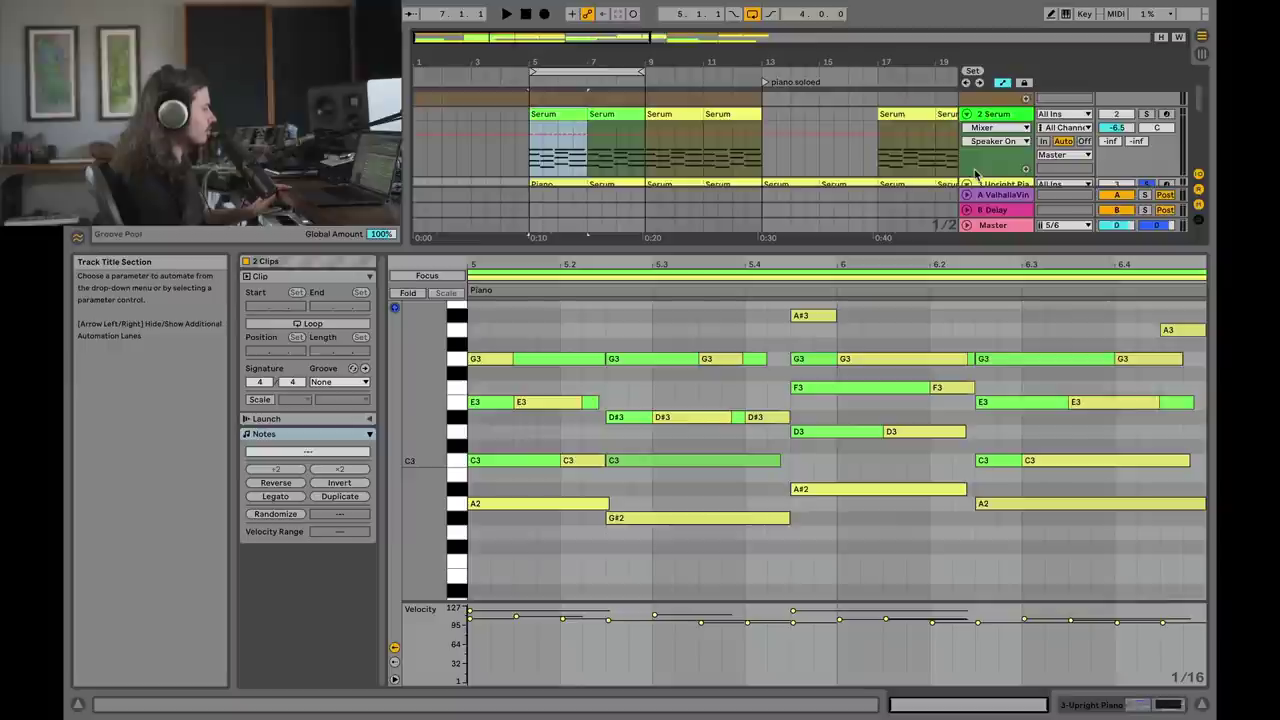
scroll(557, 130, "down", 1)
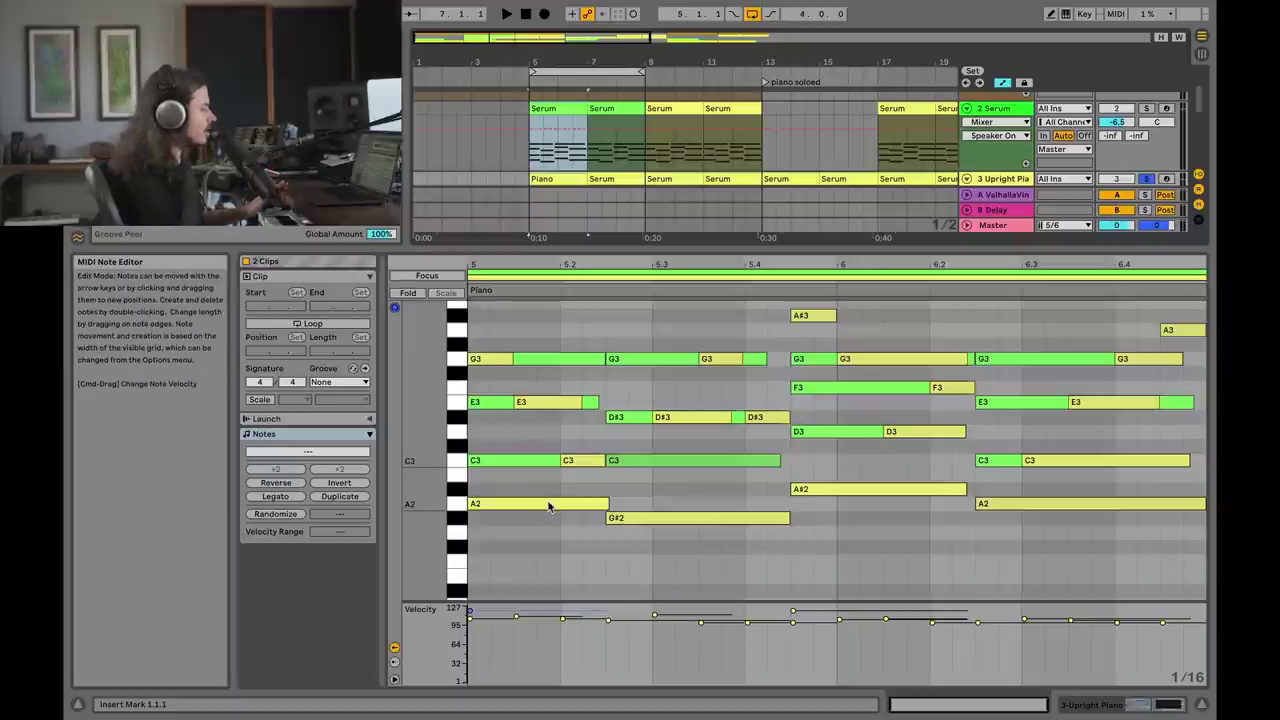
left_click(548, 112)
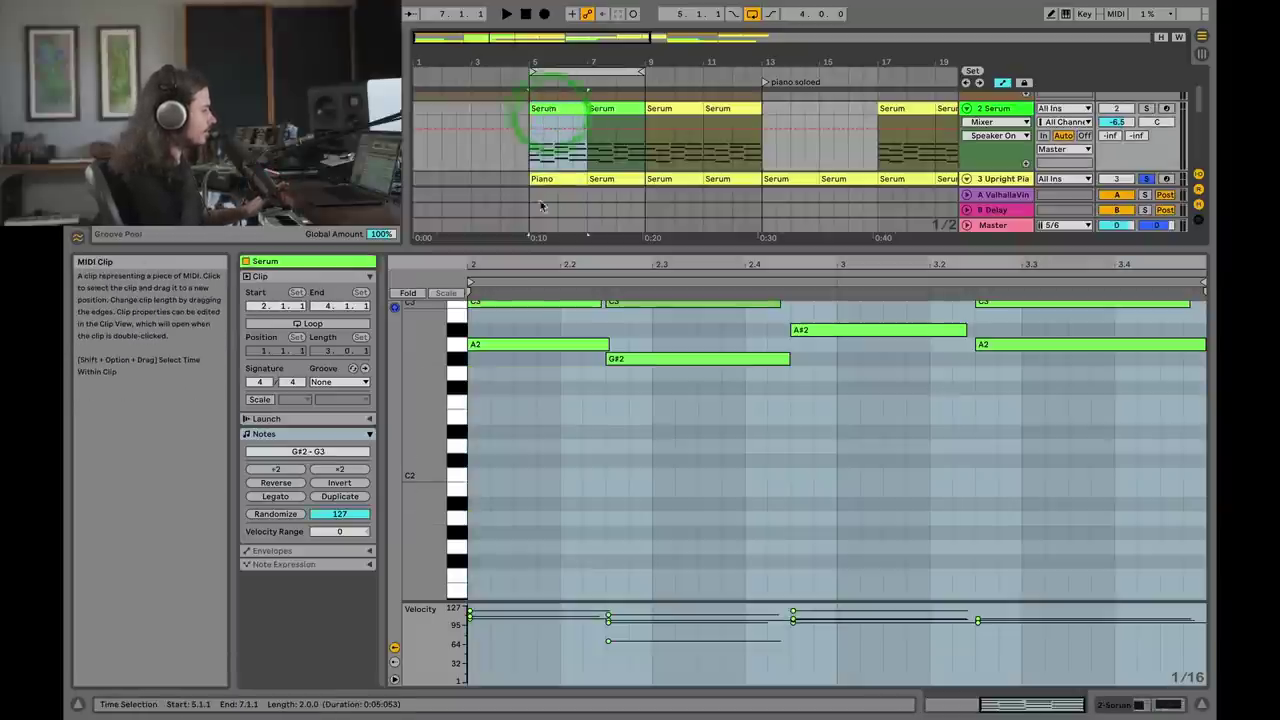
key("super+a")
scroll(610, 325, "up", 3)
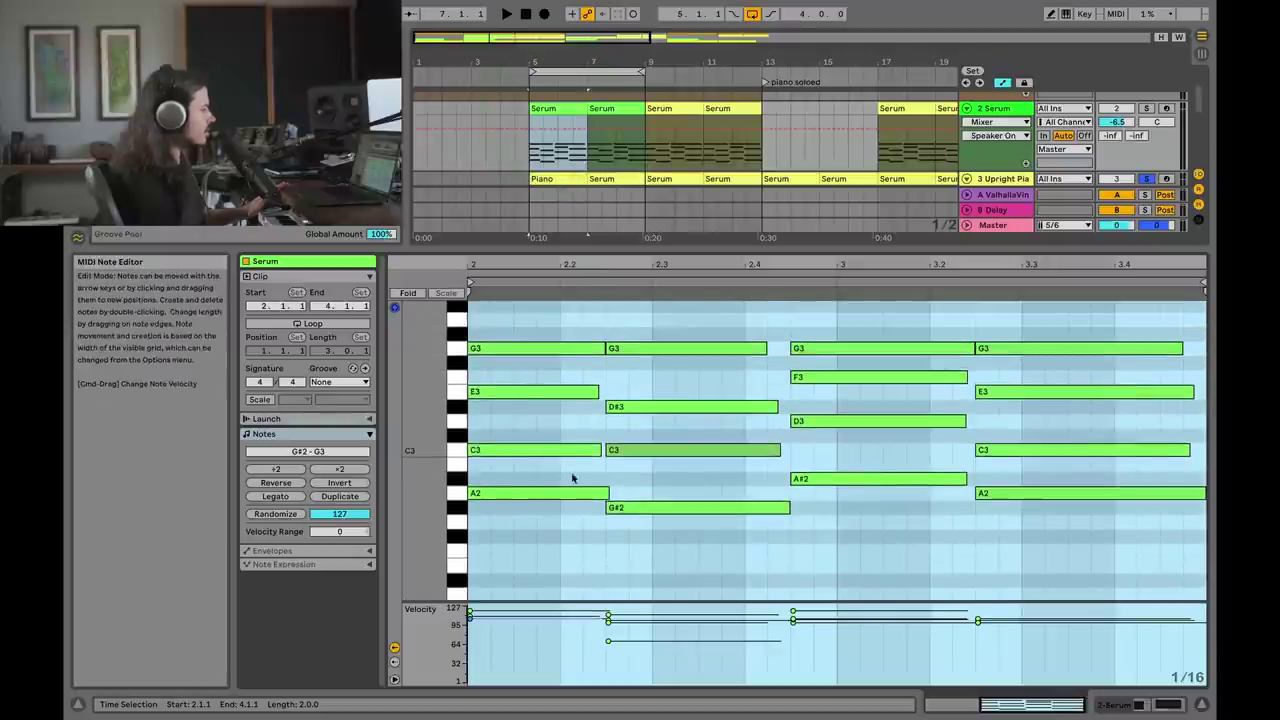
left_click(565, 178)
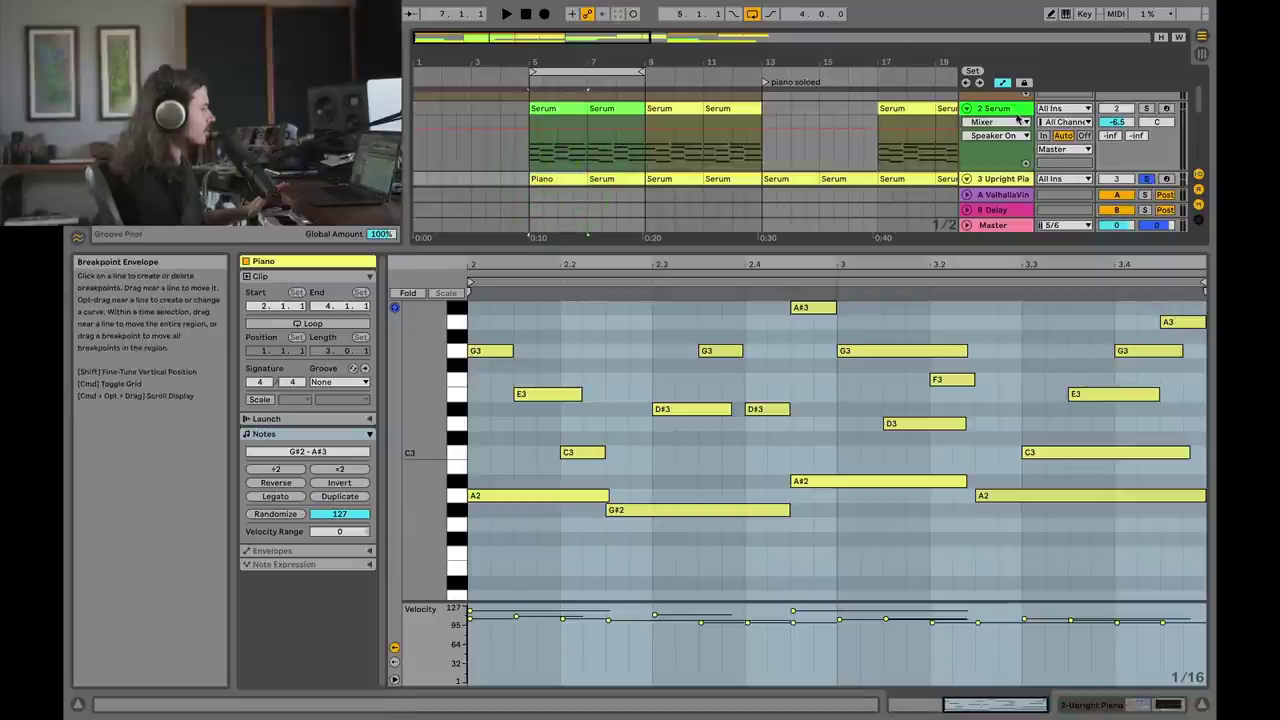
left_click(546, 108)
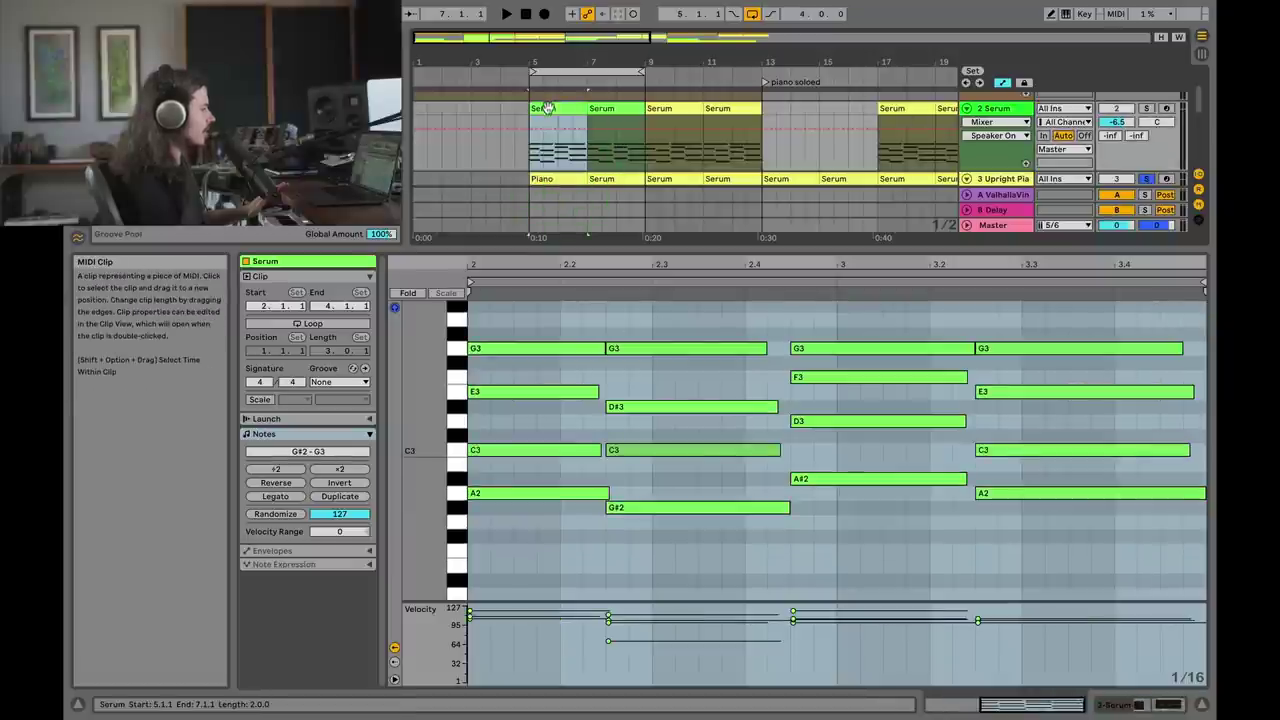
left_click(550, 178)
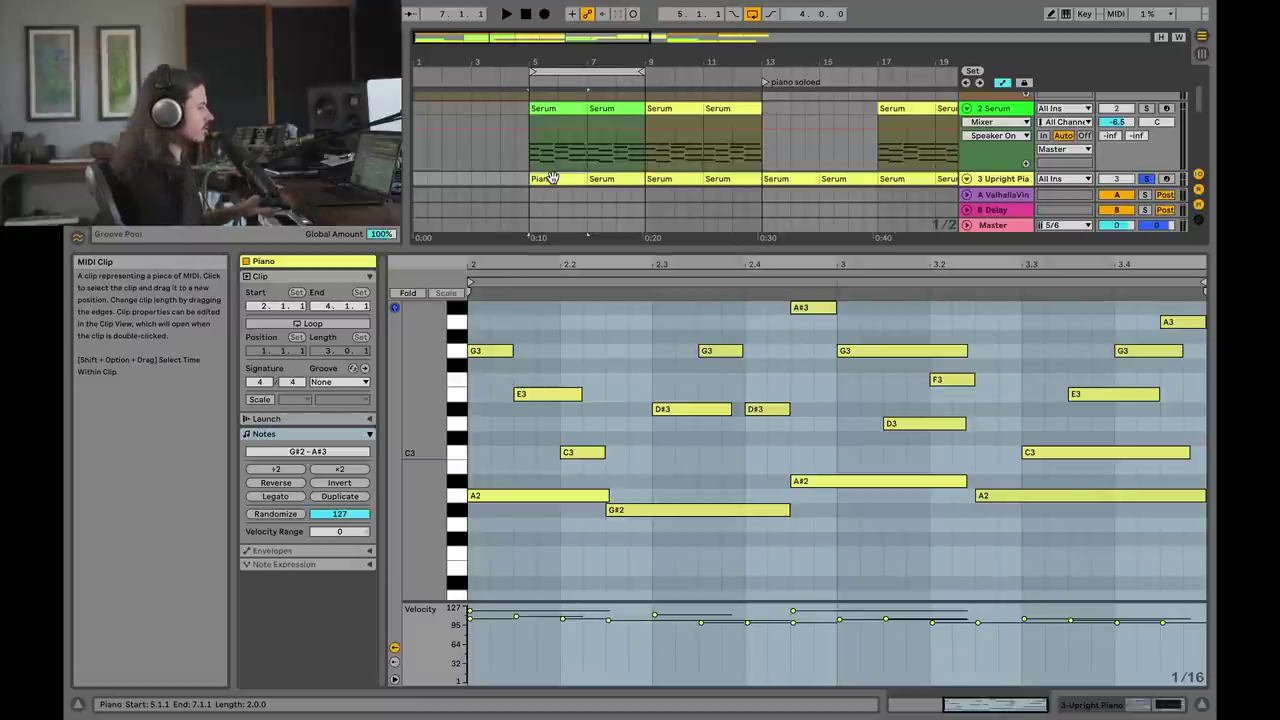
left_click(556, 110)
Raise Serum's low A2, G#2 and A#2 notes an octave, then solo Serum and listen
left_click_drag(503, 468, 1083, 534)
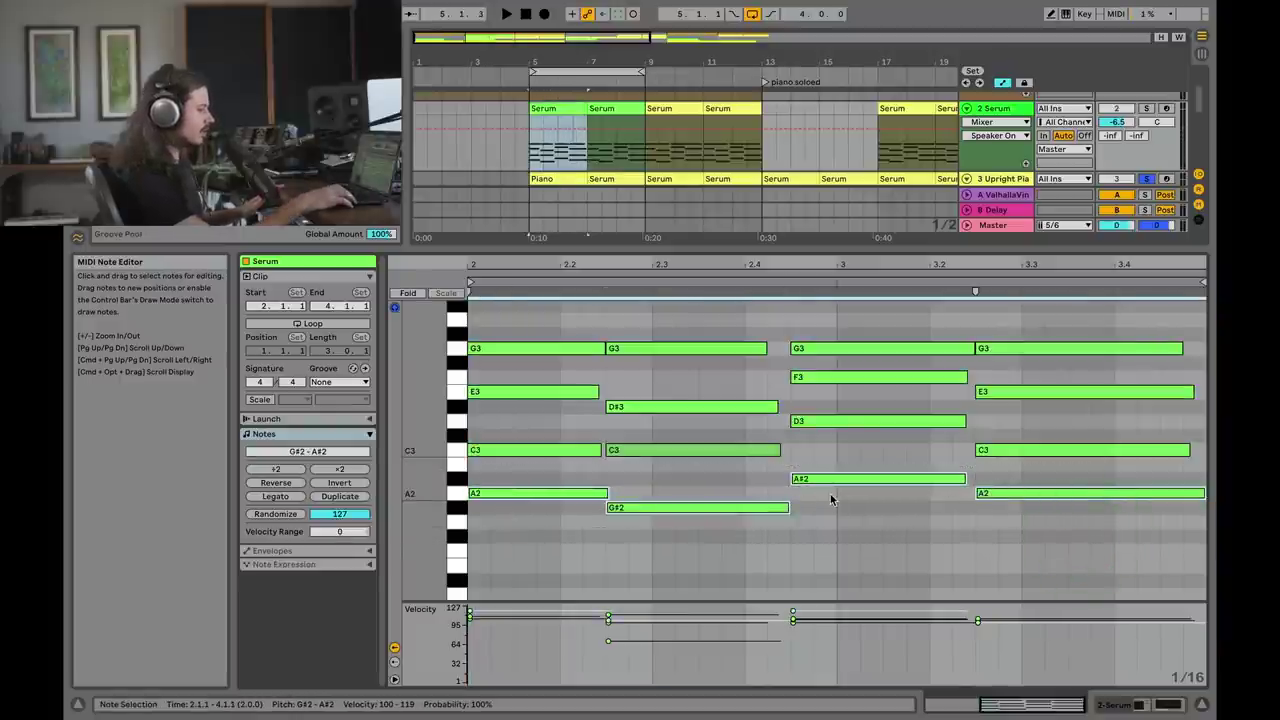
key("shift+Up")
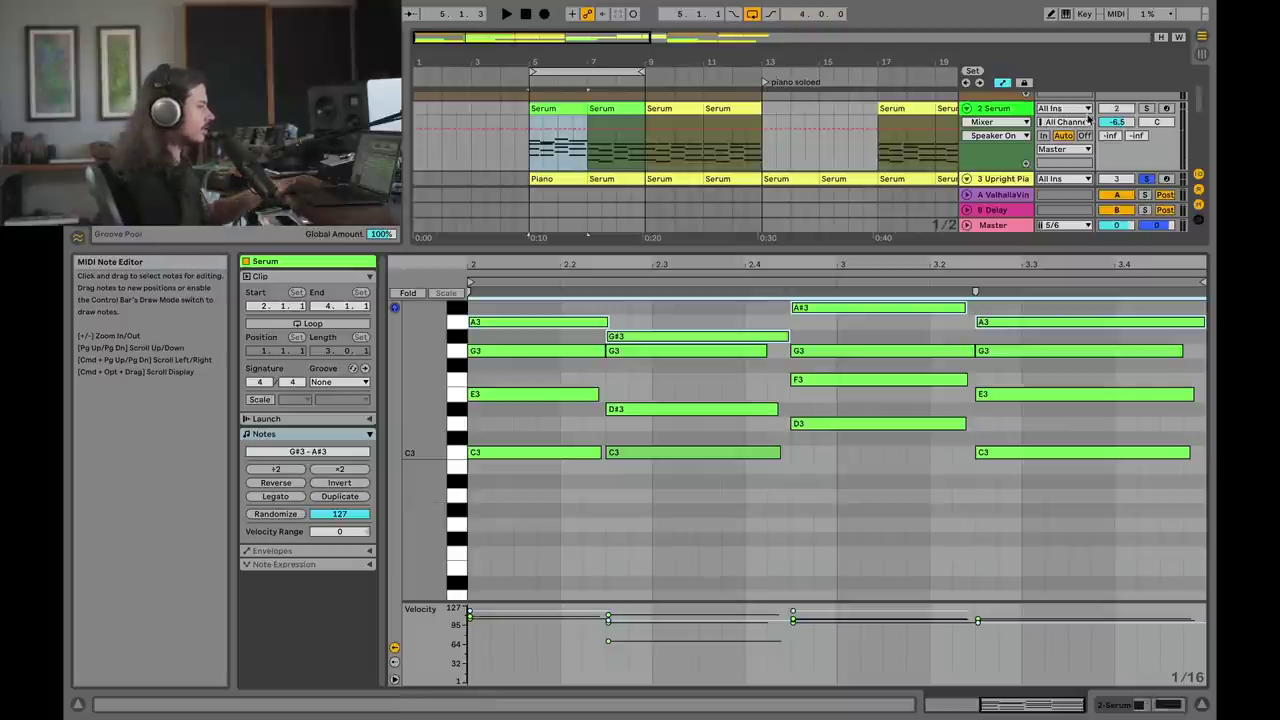
left_click(1145, 108)
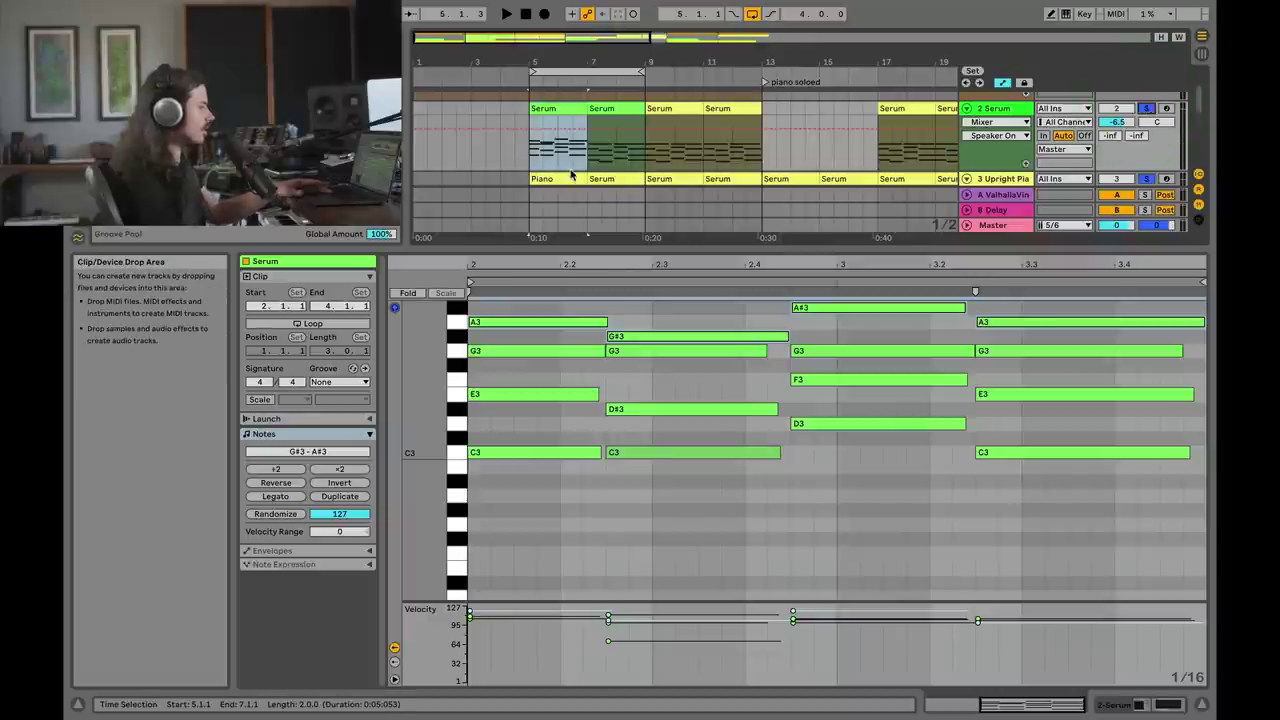
key("space")
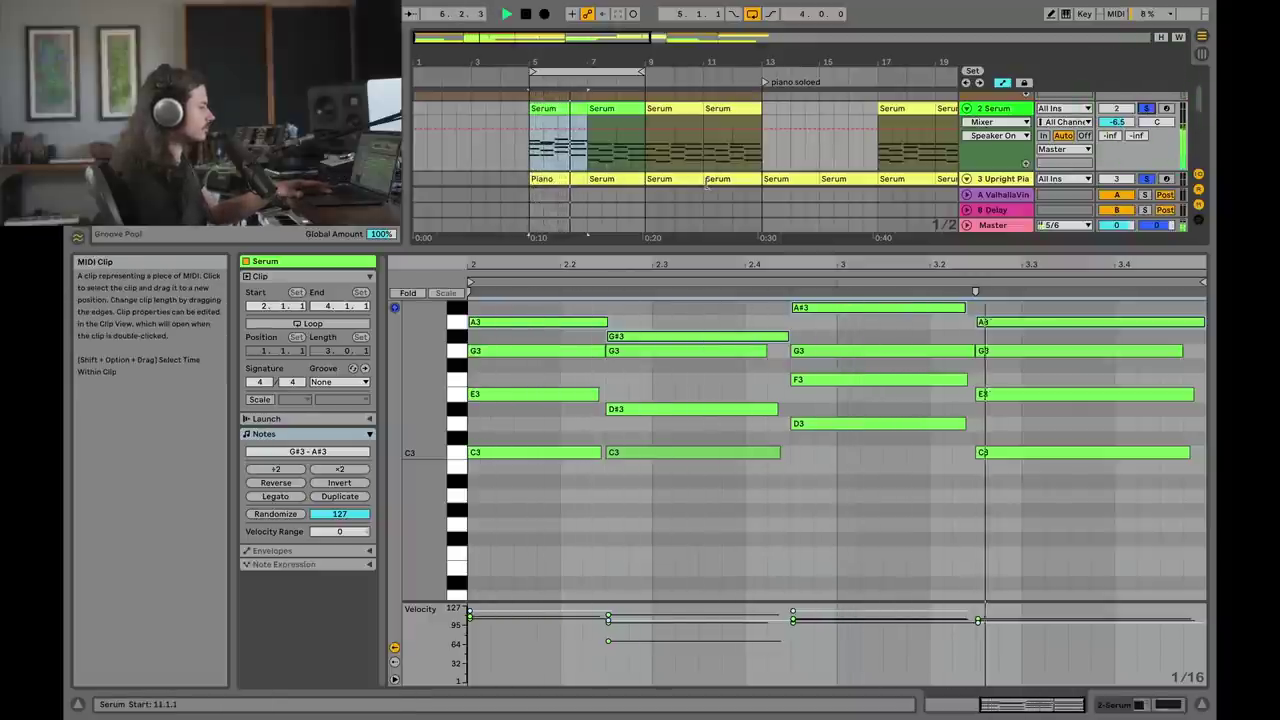
key("space")
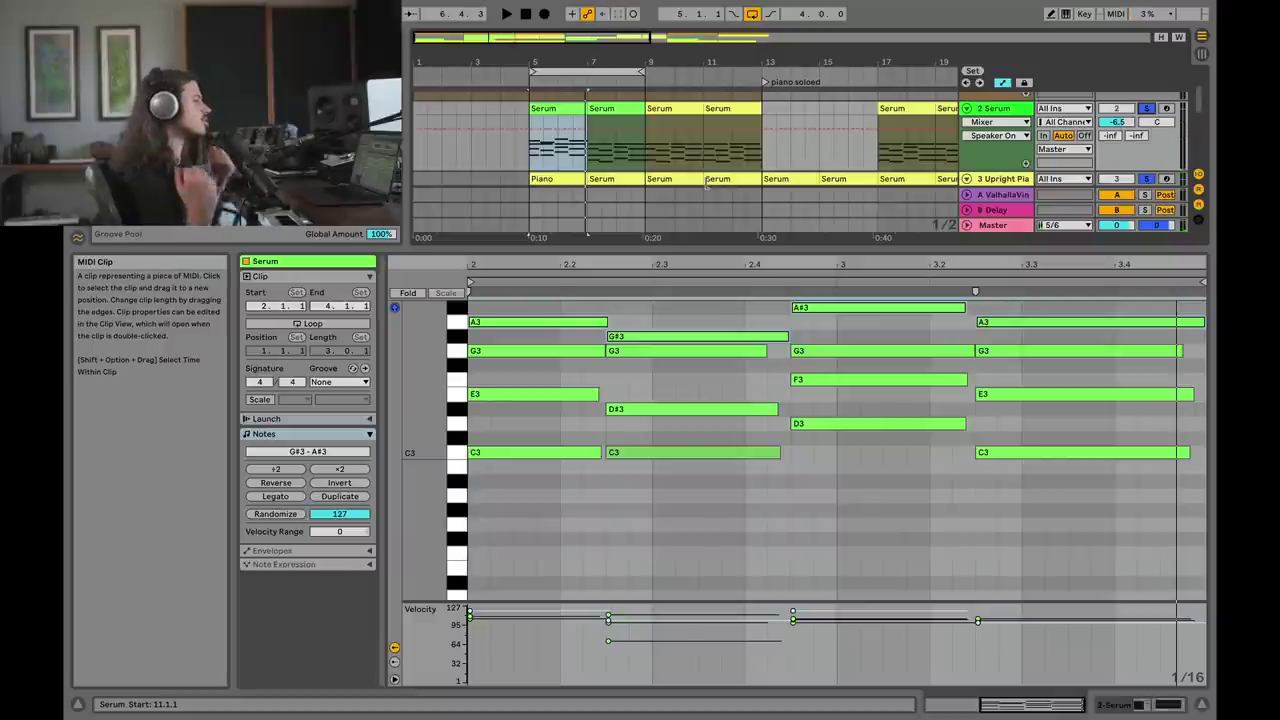
Play from 7.1.1 to compare, then drop the three notes back down an octave
left_click(588, 158)
key("space")
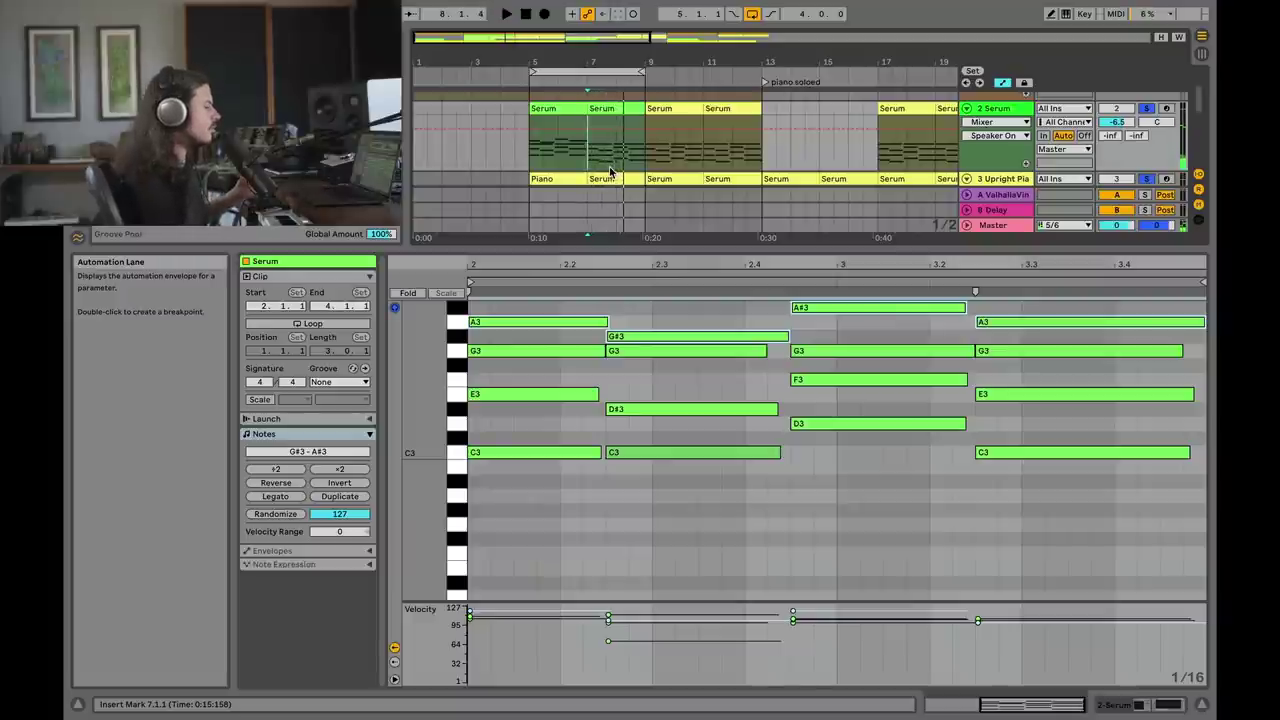
left_click(560, 71)
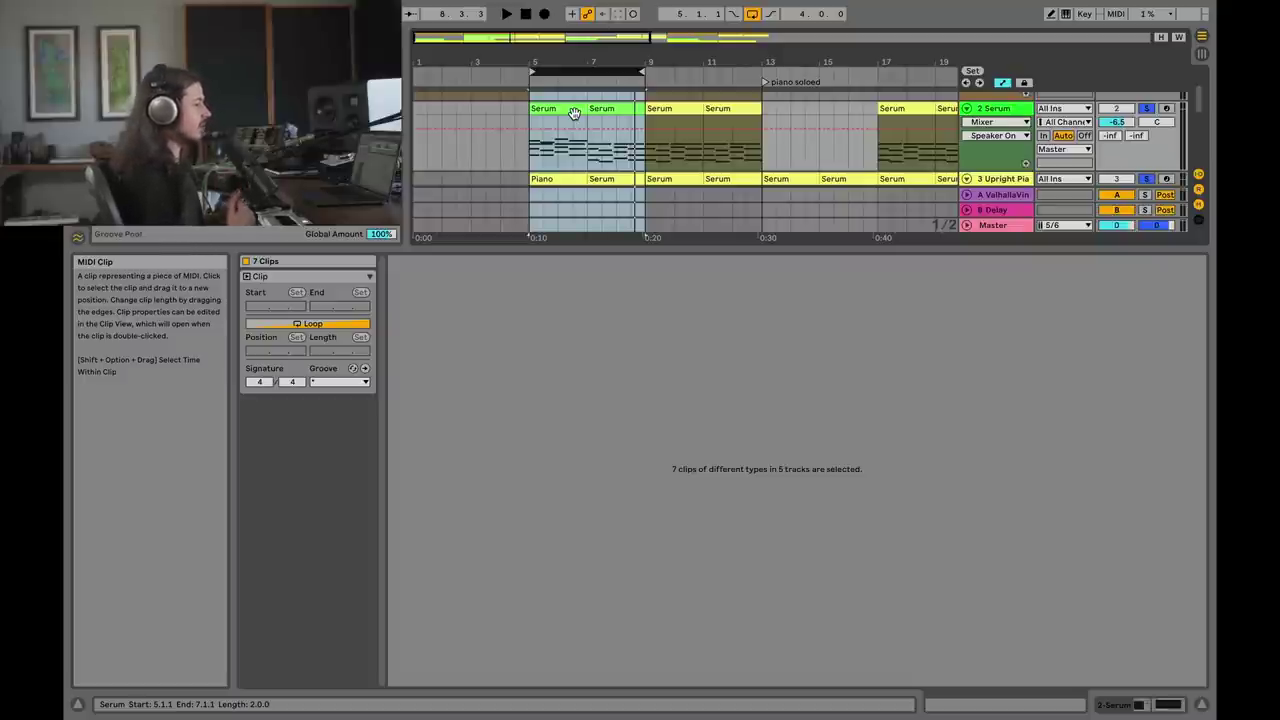
left_click(574, 112)
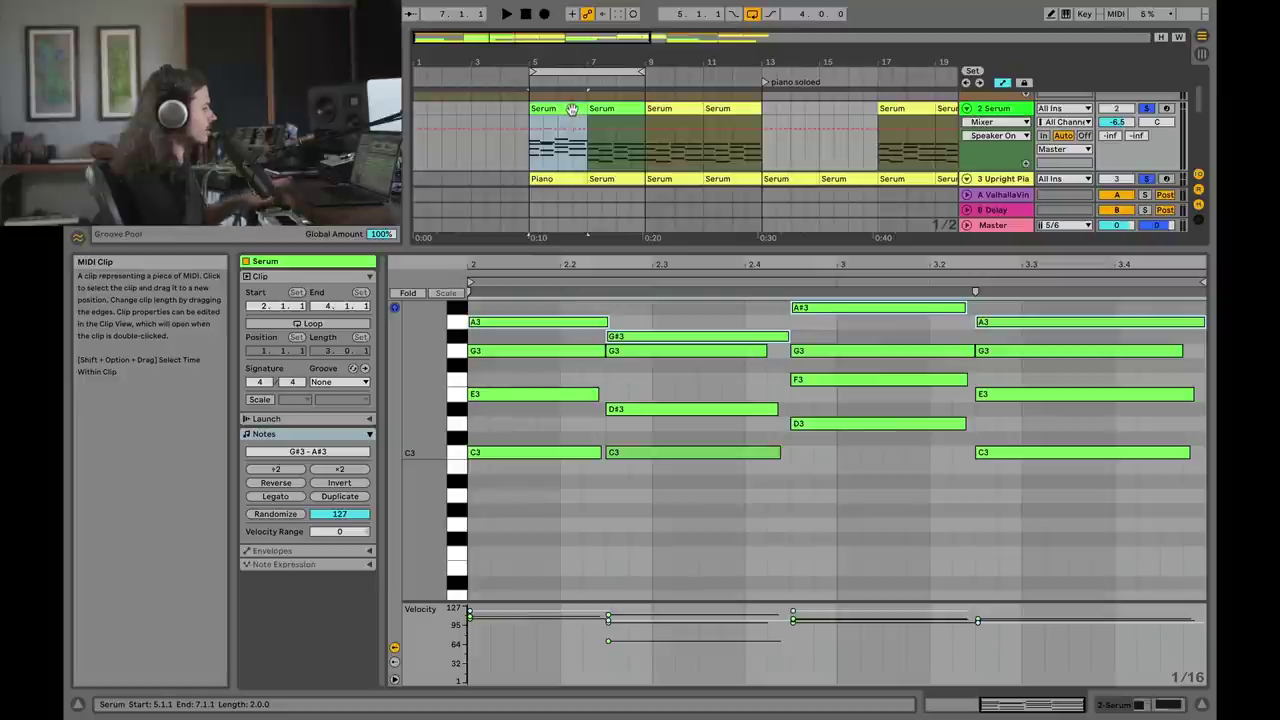
key("shift+Down")
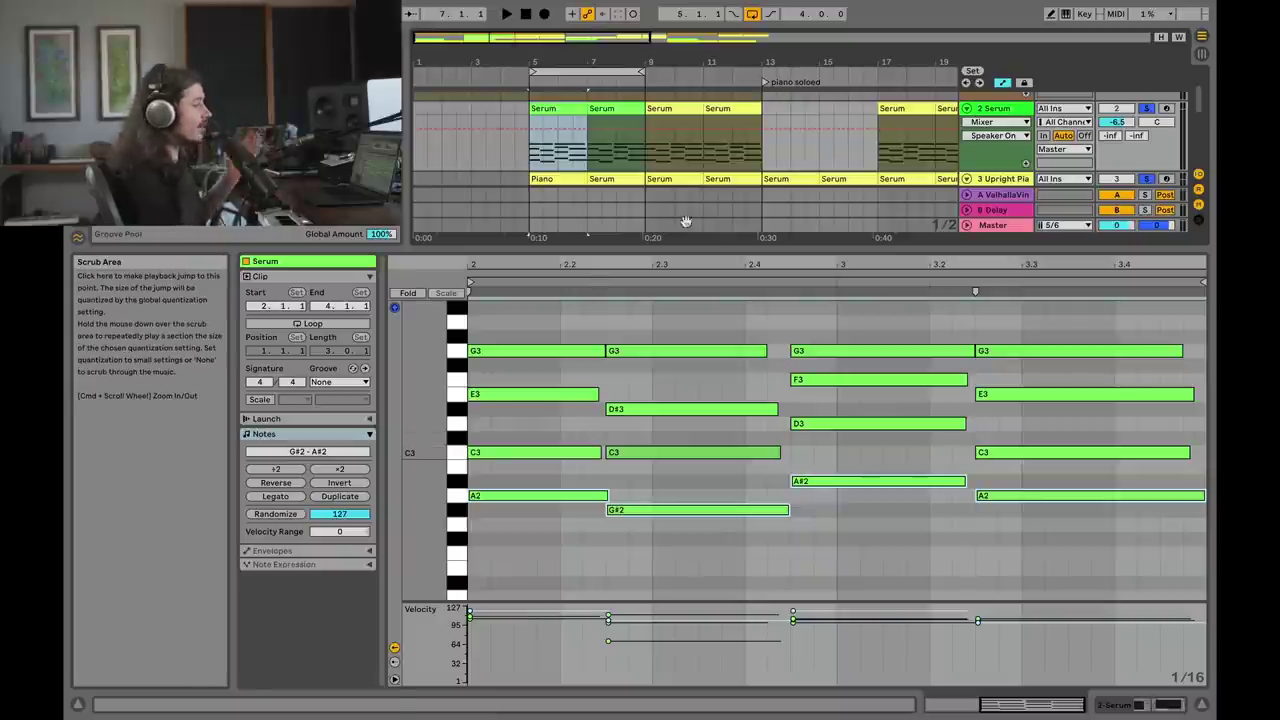
left_click_drag(797, 283, 794, 380)
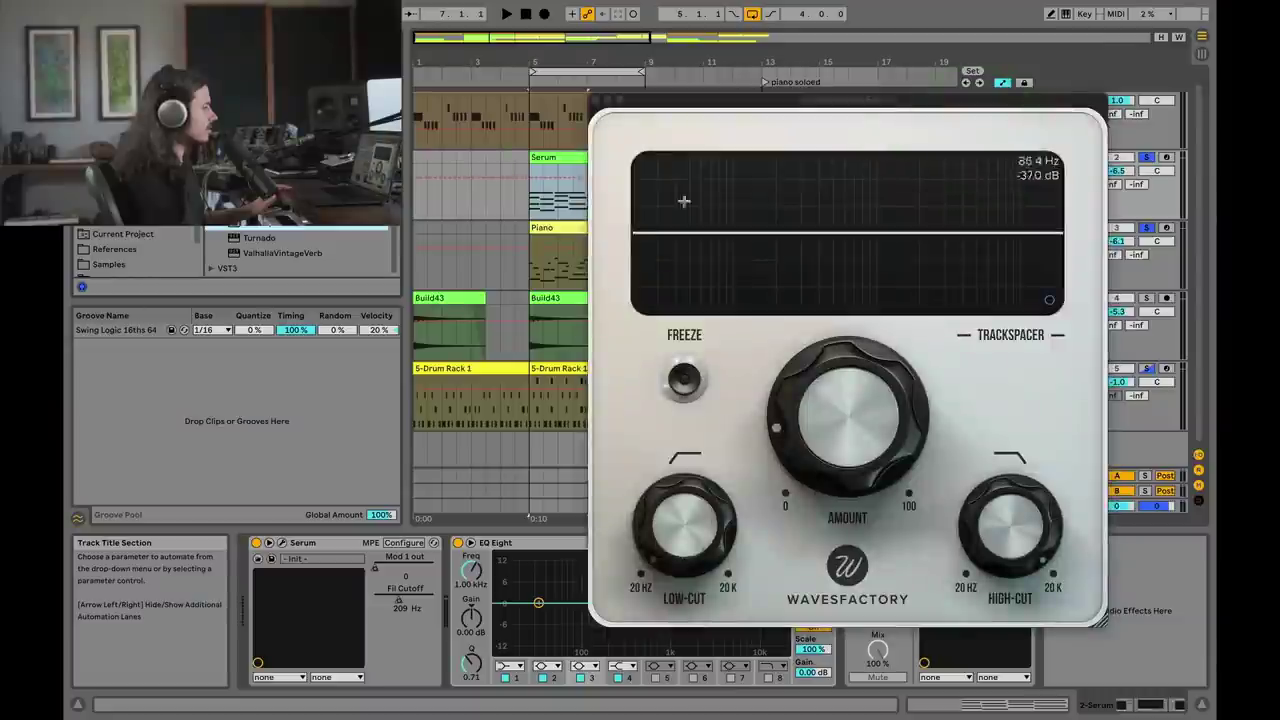
Set Serum's Trackspacer sidechain to 3-Upright Piano and play to hear the ducking
left_click_drag(807, 115, 511, 144)
left_click(886, 568)
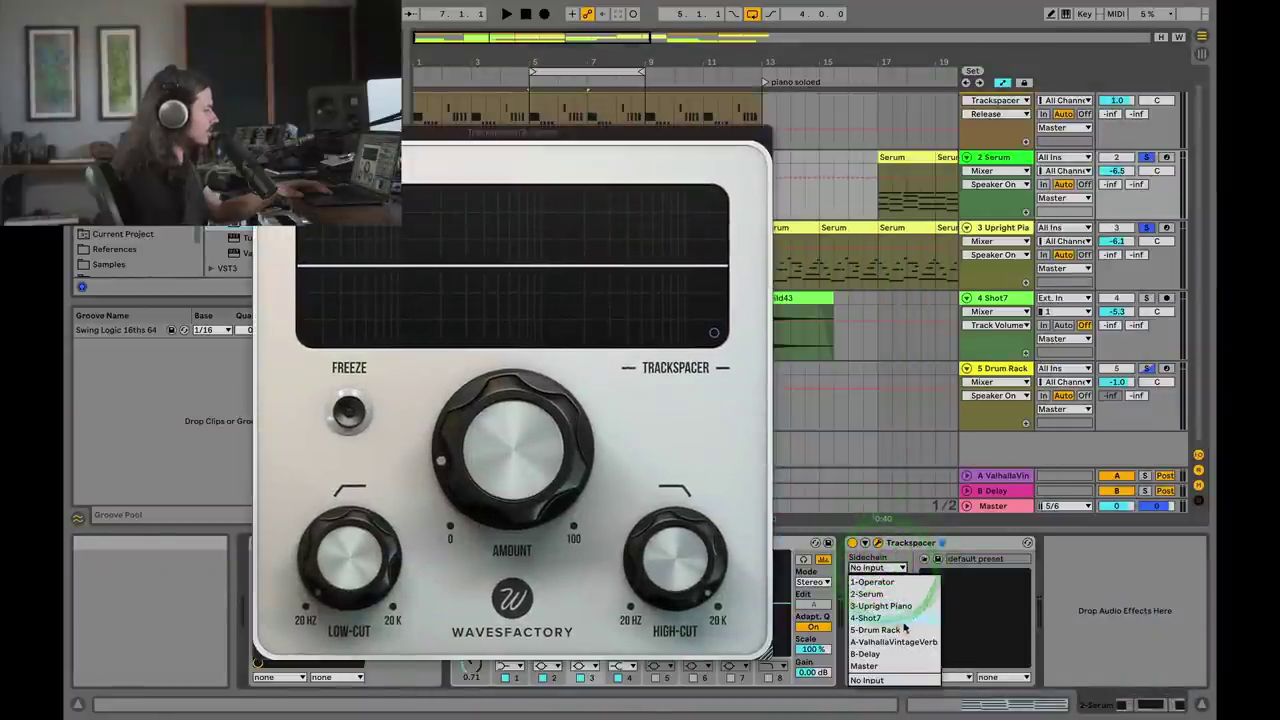
left_click(881, 606)
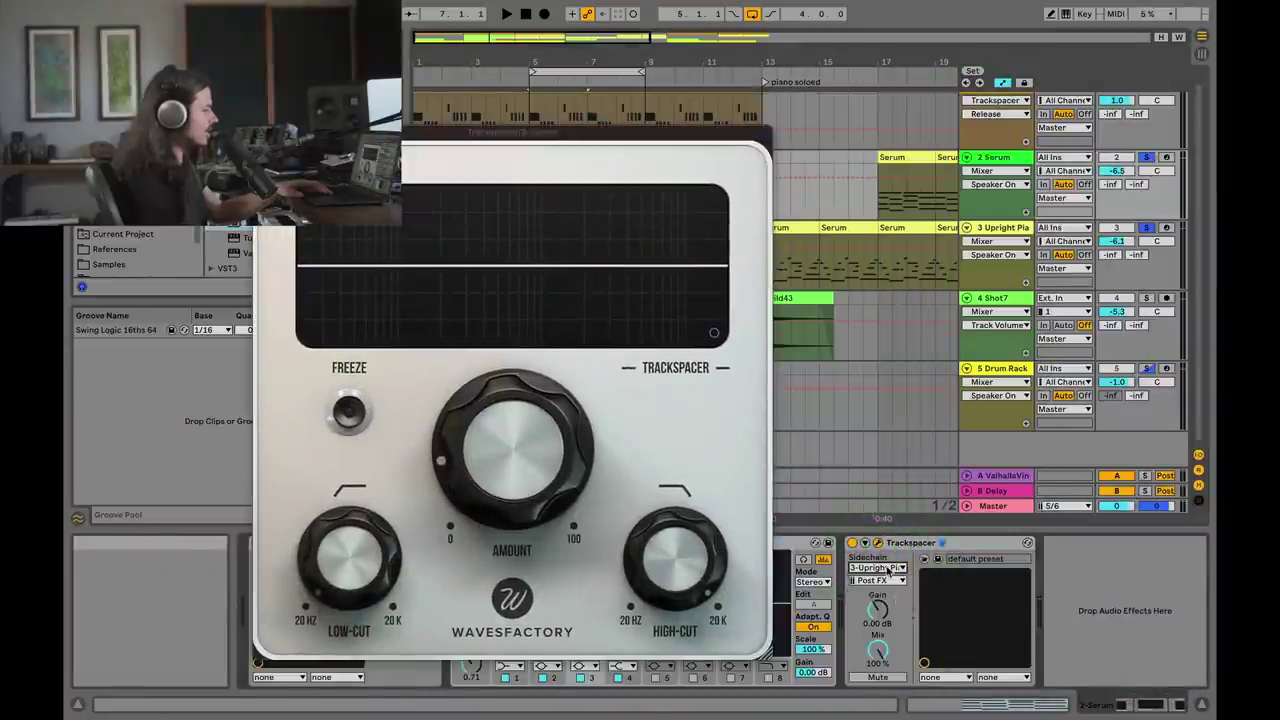
left_click(1002, 160)
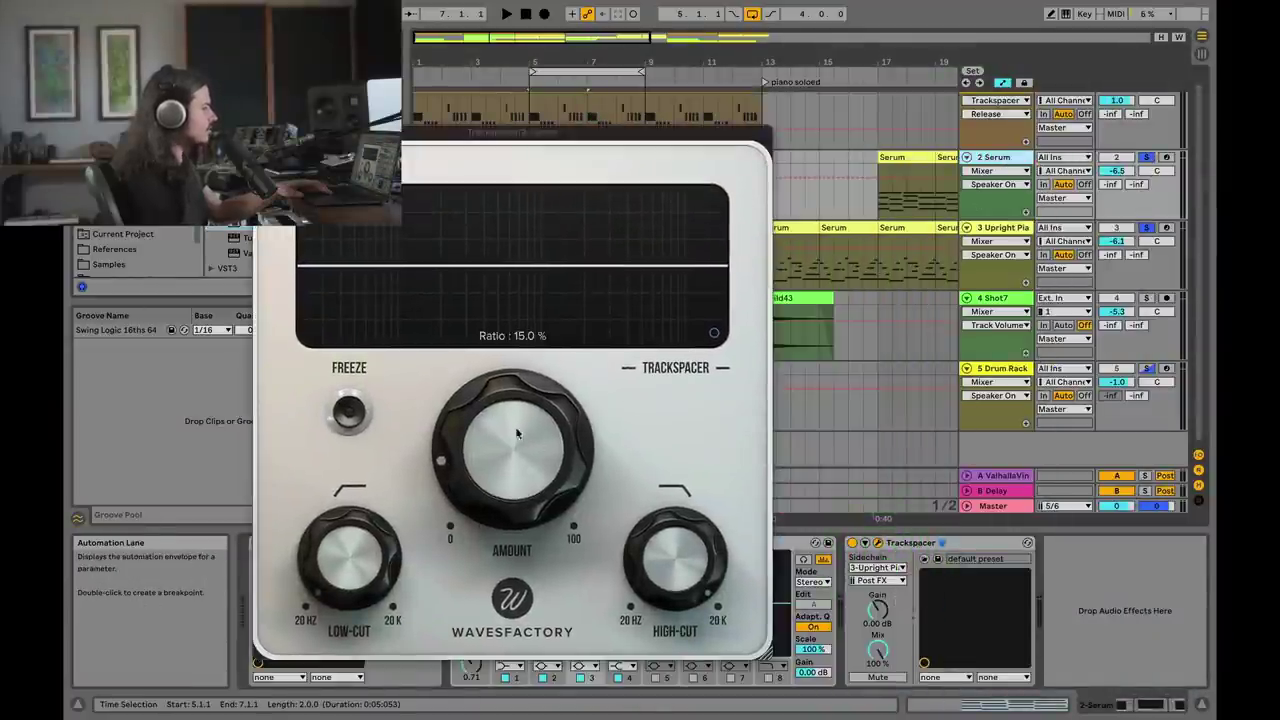
key("space")
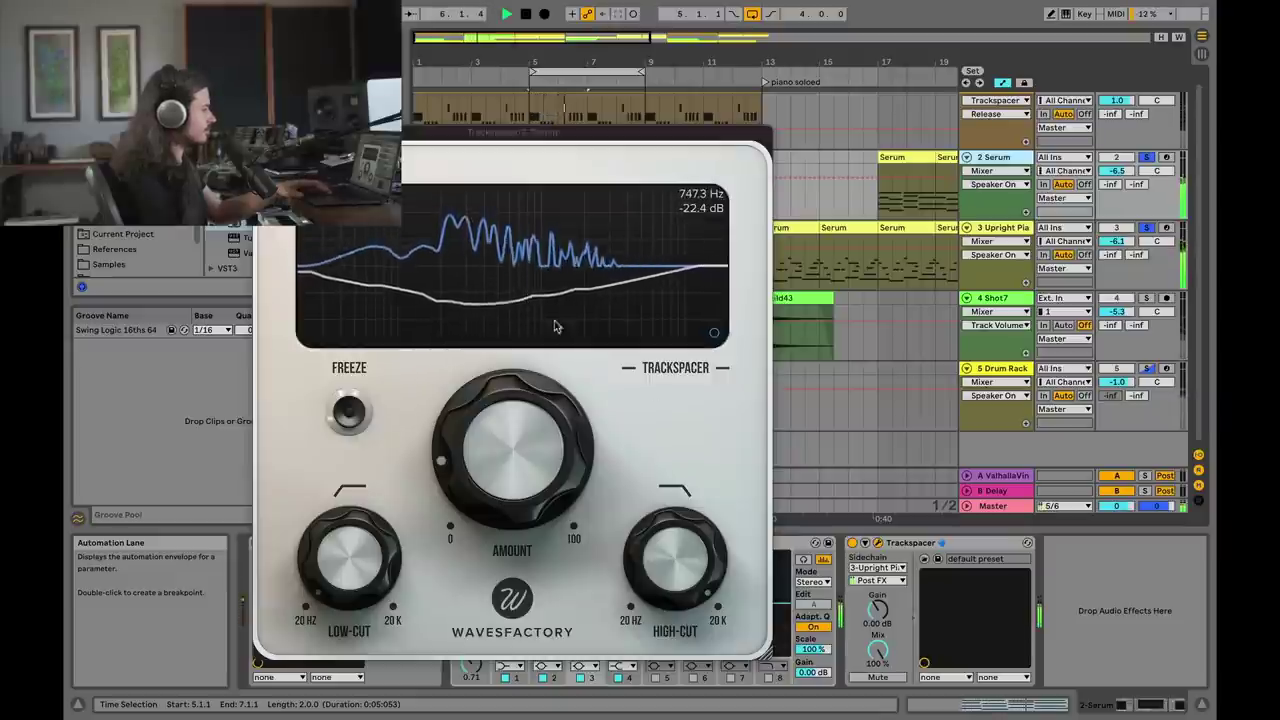
Bypass and re-enable Serum's Trackspacer to compare, then set its amount to about 15%
left_click(852, 543)
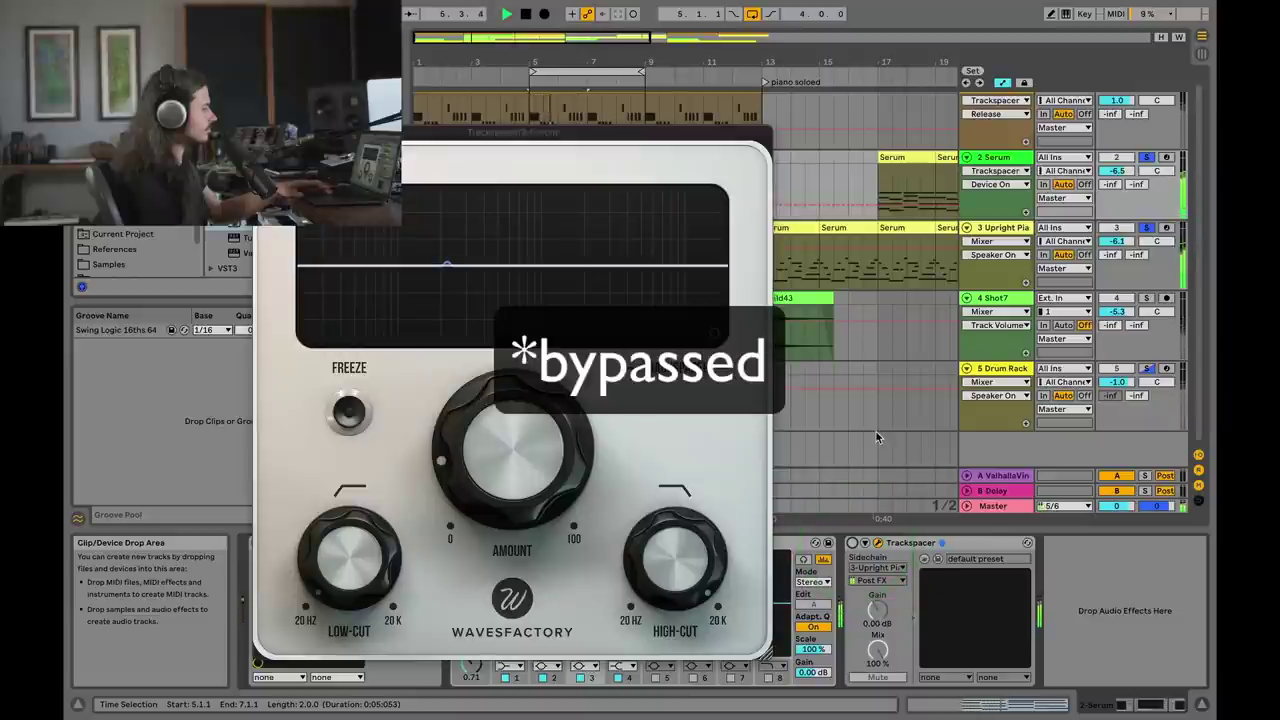
left_click(852, 543)
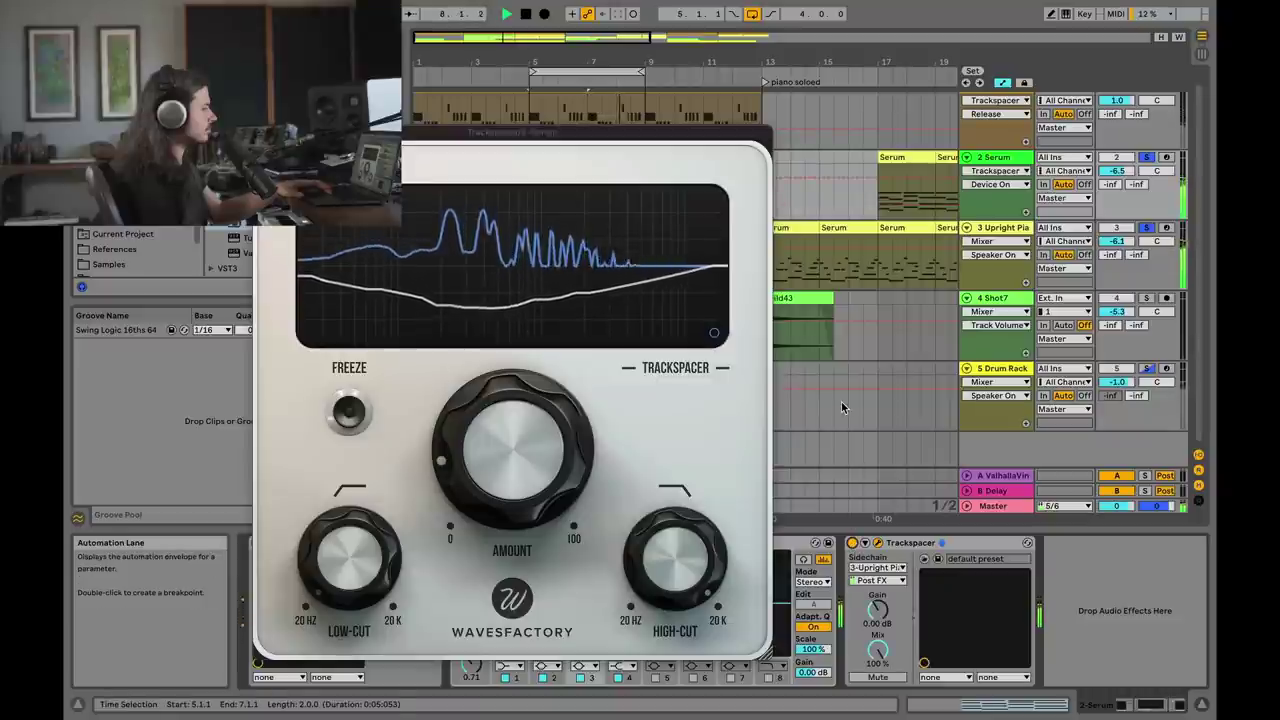
key("space")
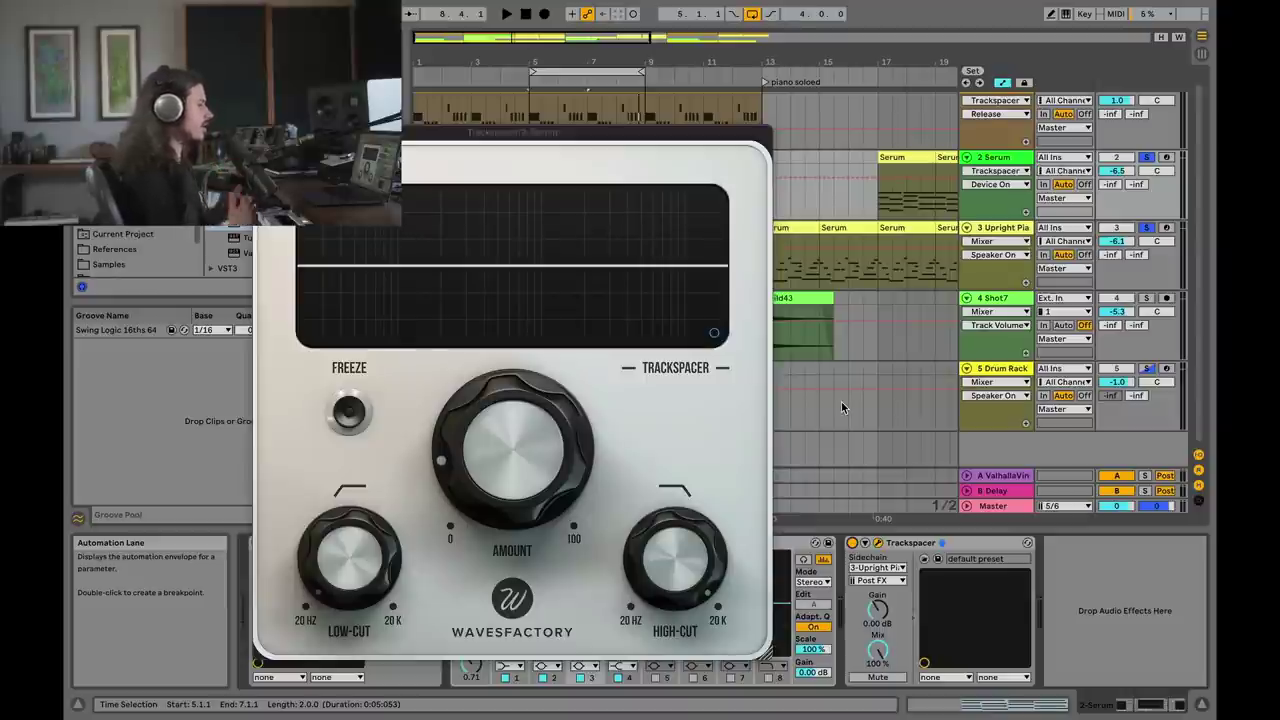
left_click_drag(448, 452, 452, 432)
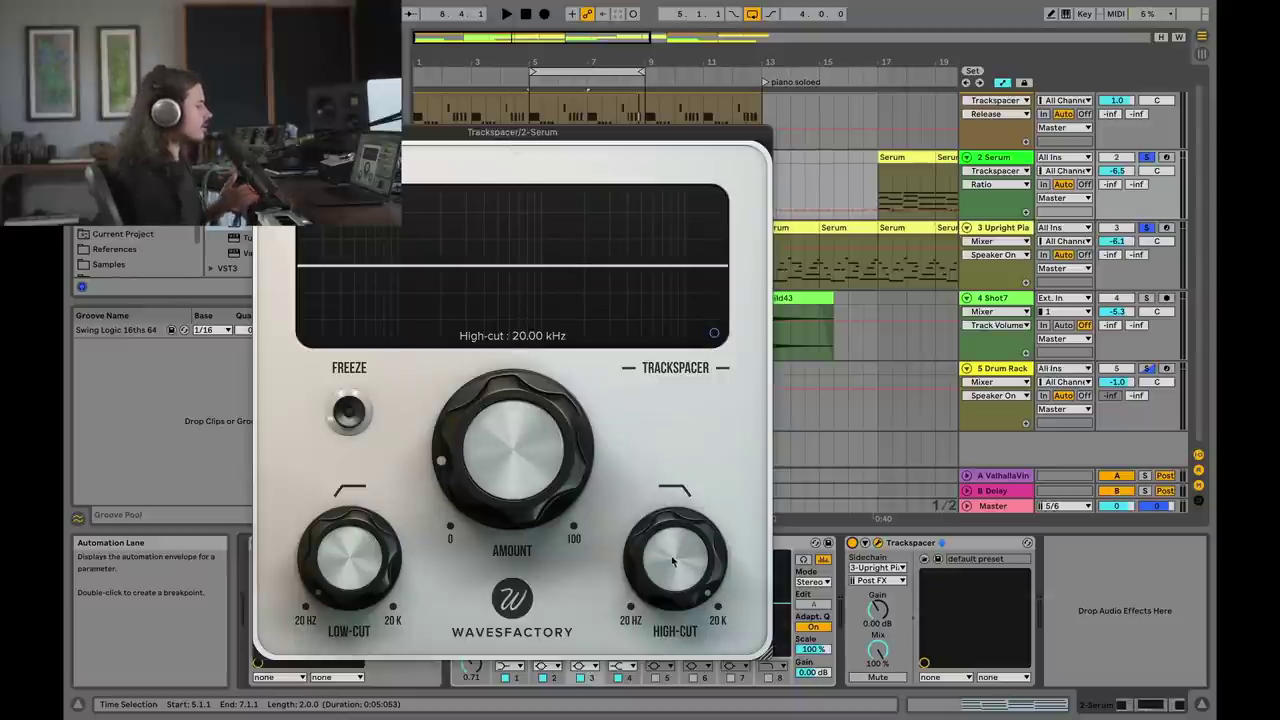
Lower Serum's Trackspacer high-cut to about 504 Hz and raise its amount to roughly 25%
left_click_drag(657, 542, 645, 517)
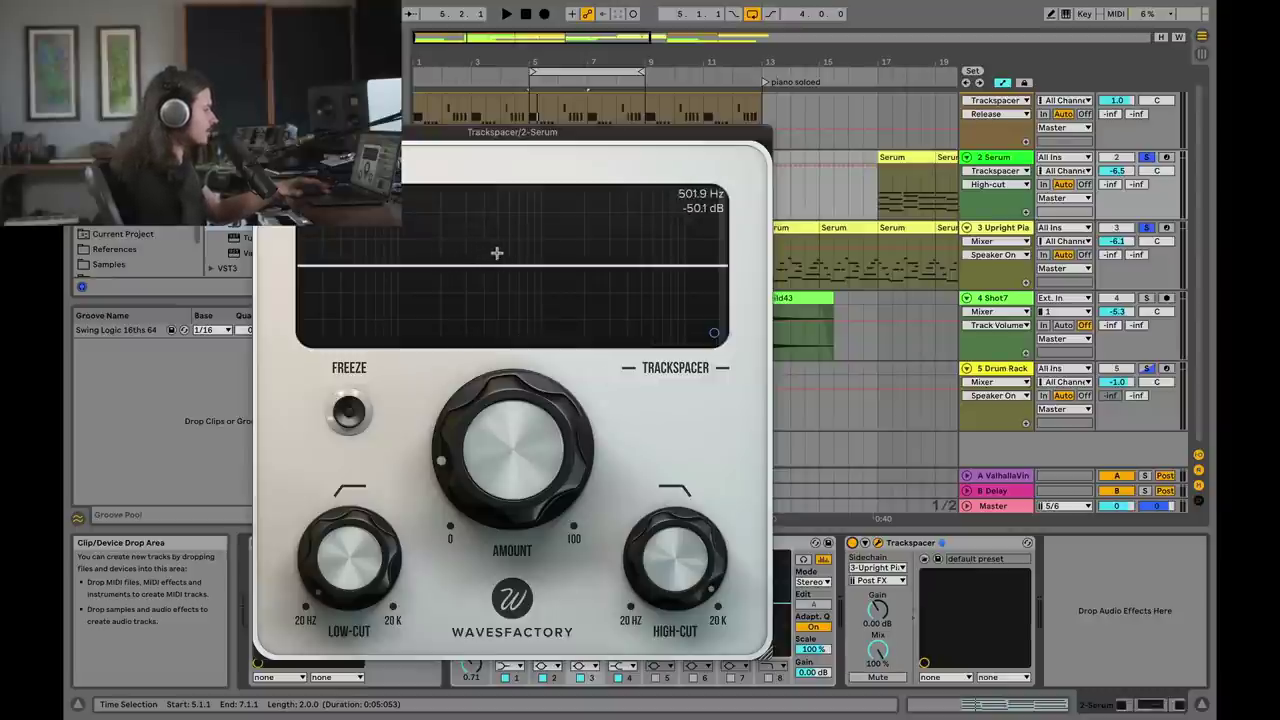
key("space")
left_click_drag(676, 552, 653, 575)
key("space")
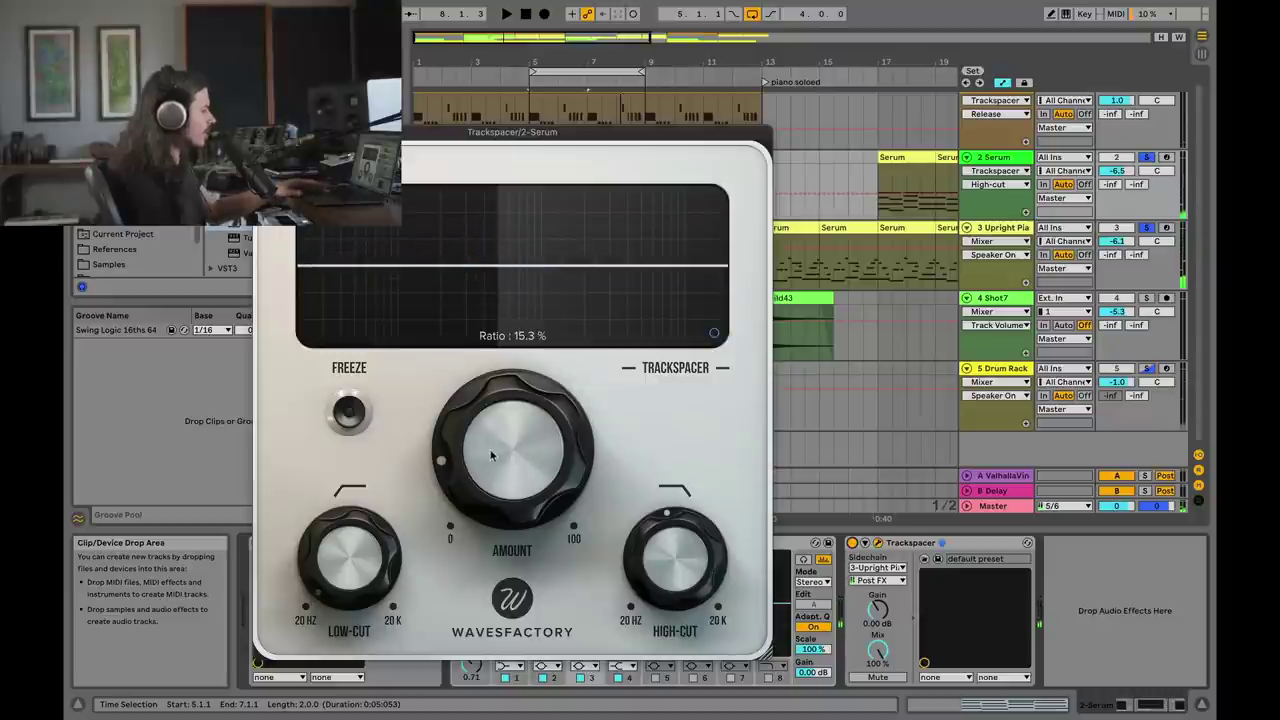
left_click_drag(489, 464, 490, 419)
key("space")
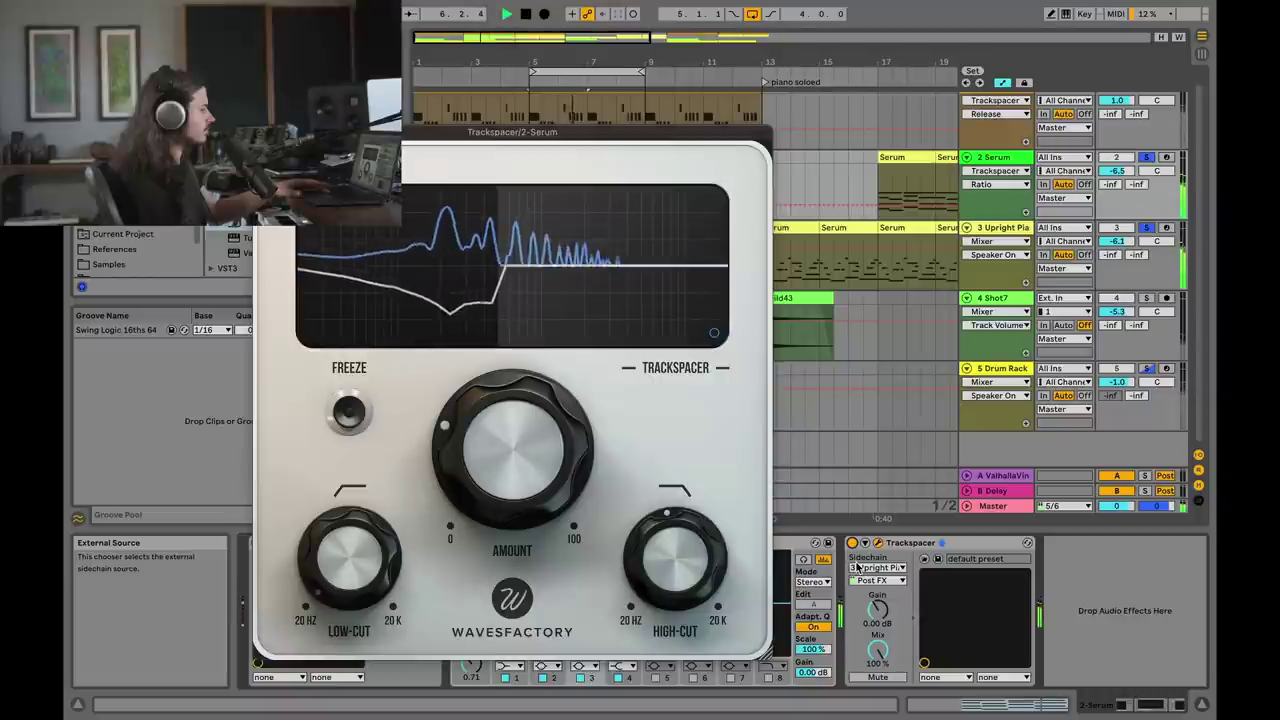
key("space")
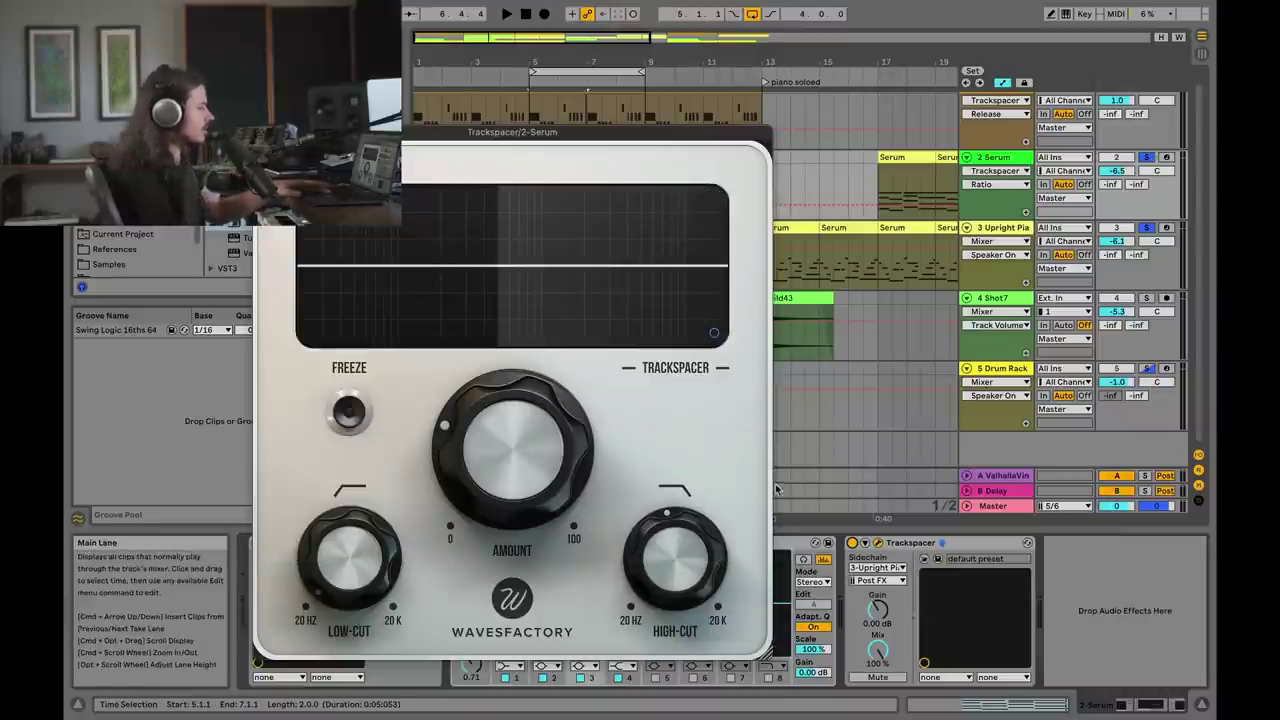
key("space")
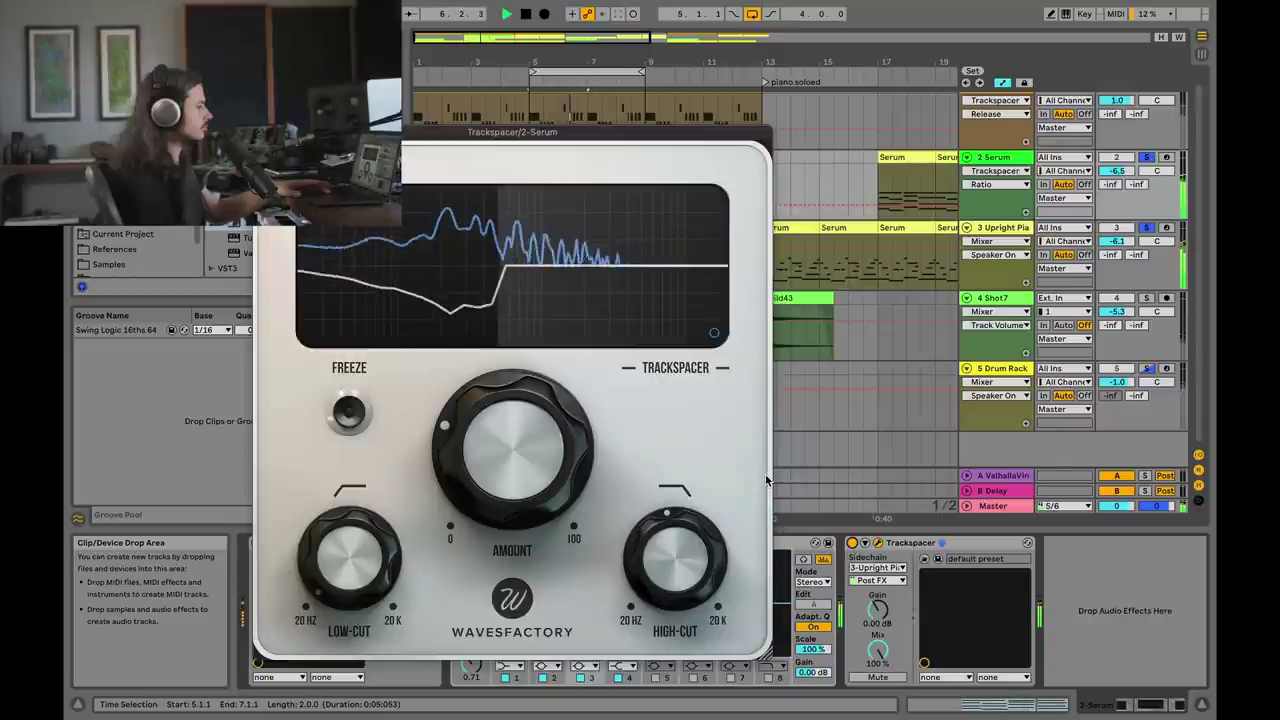
key("space")
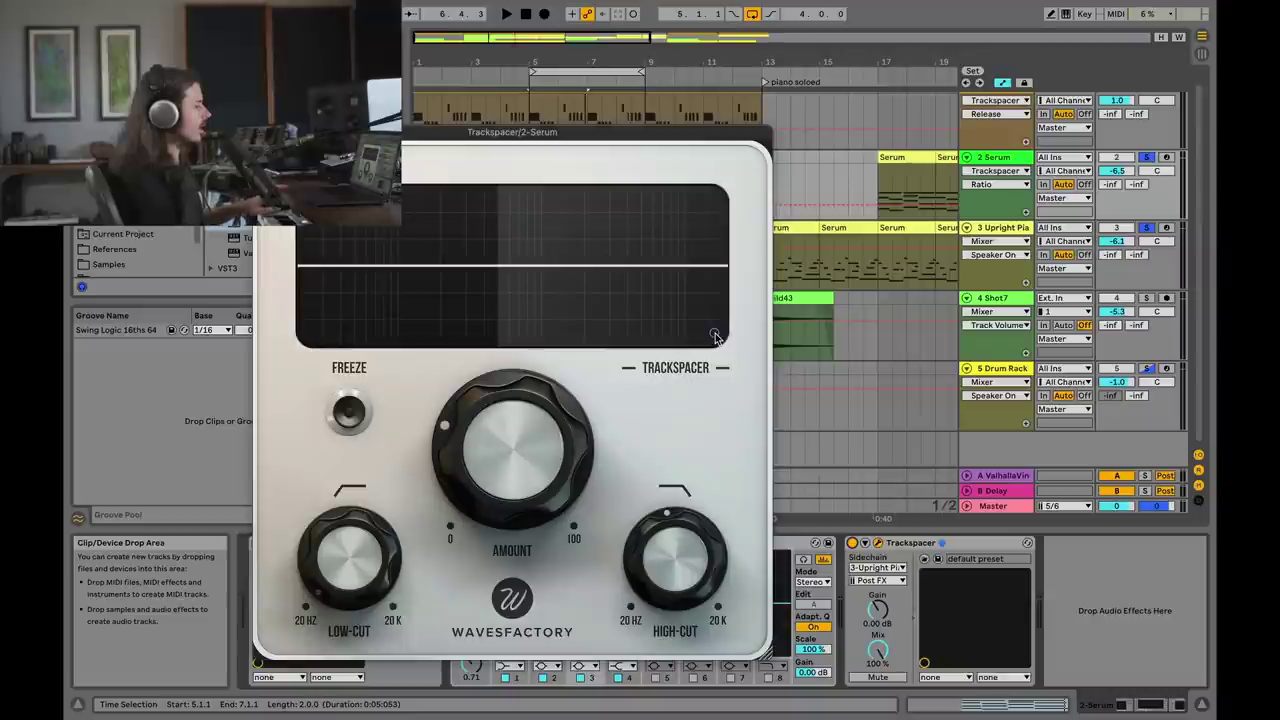
Check Trackspacer's advanced settings, return to the analyzer, and play with Trackspacer re-enabled
left_click(714, 335)
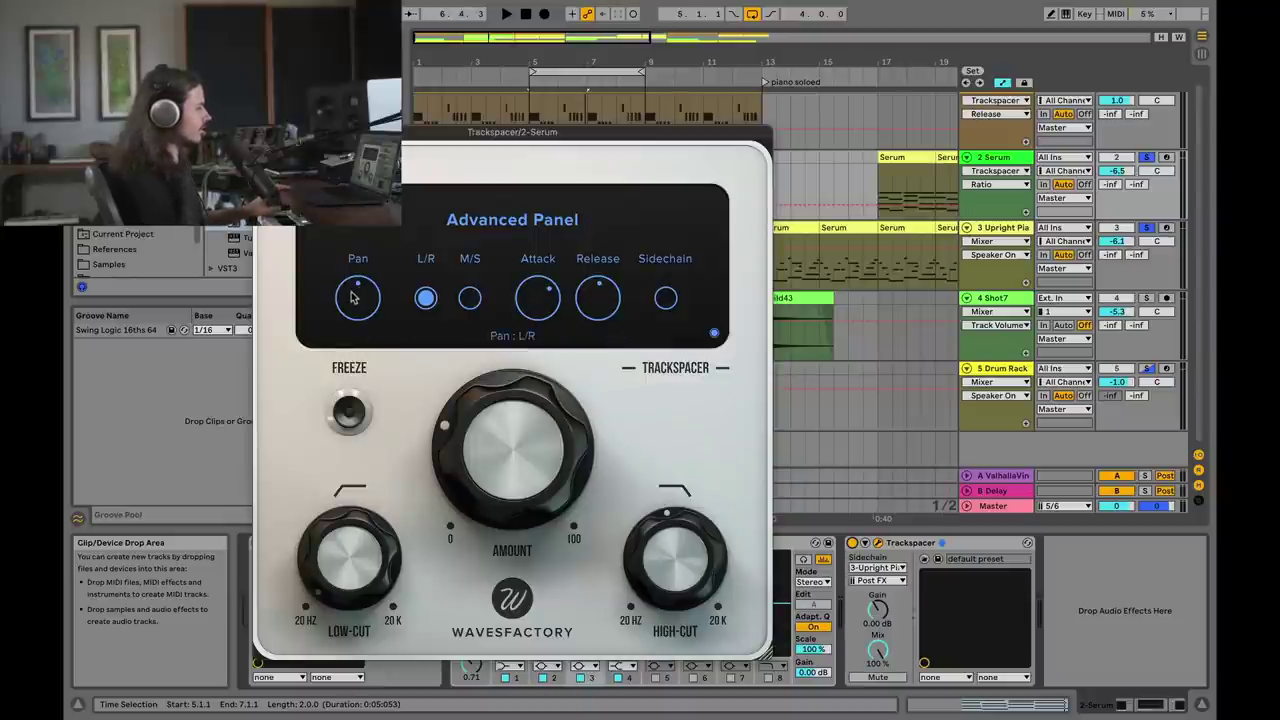
left_click(713, 335)
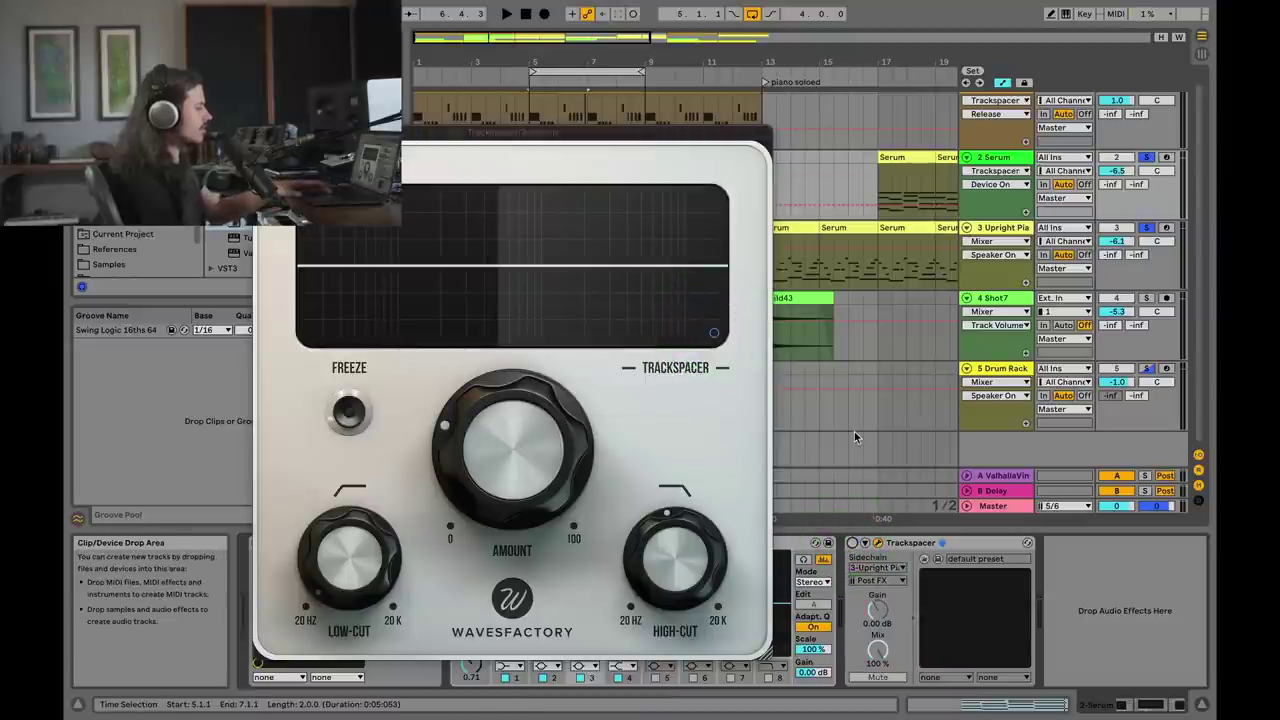
key("space")
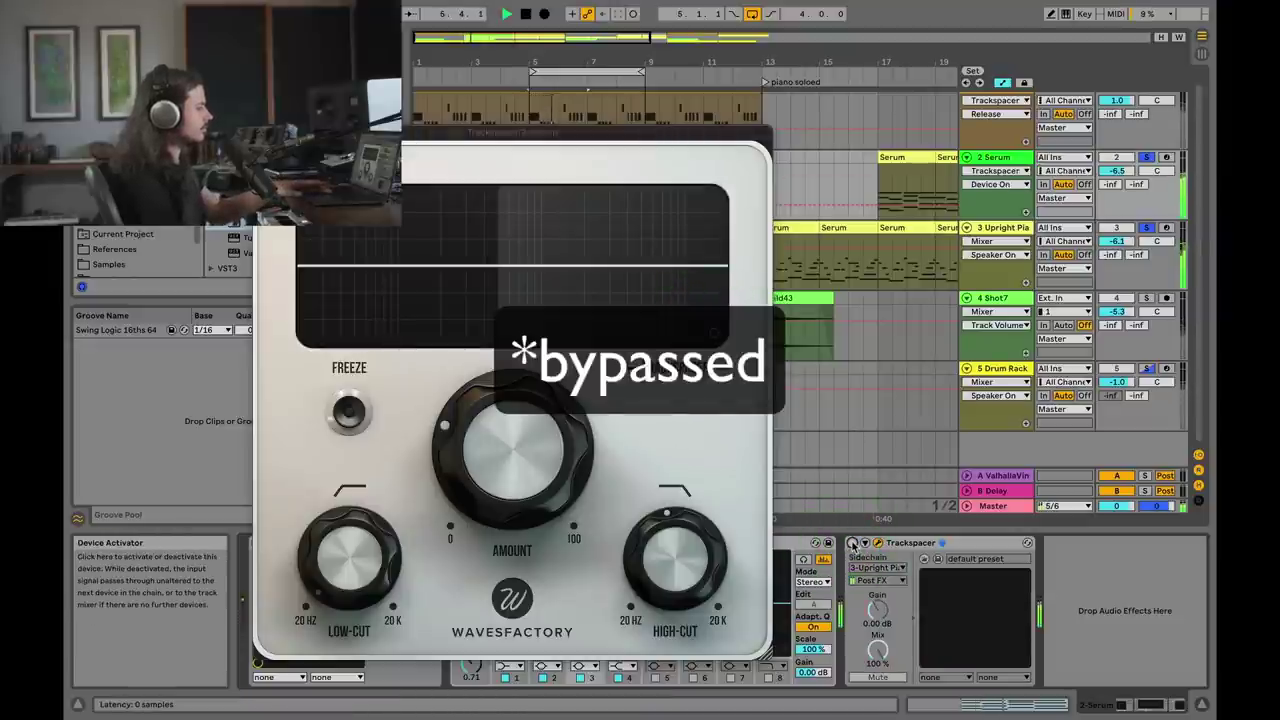
left_click(851, 542)
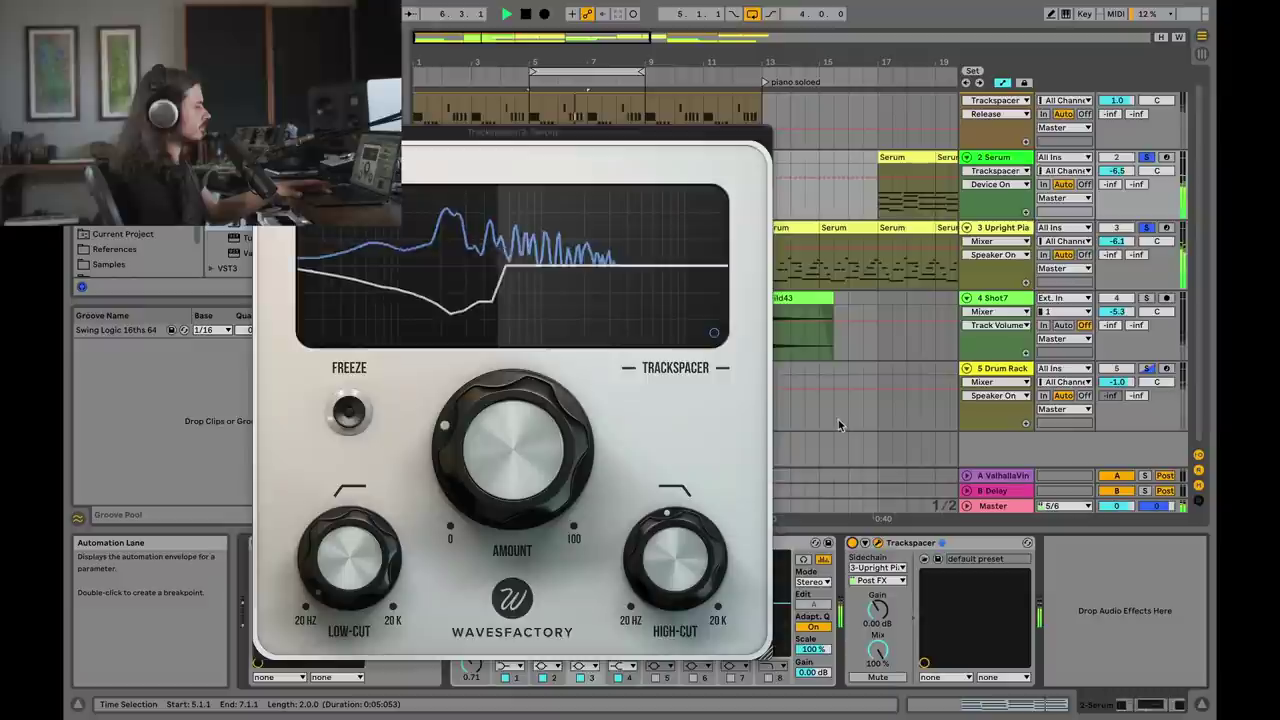
key("space")
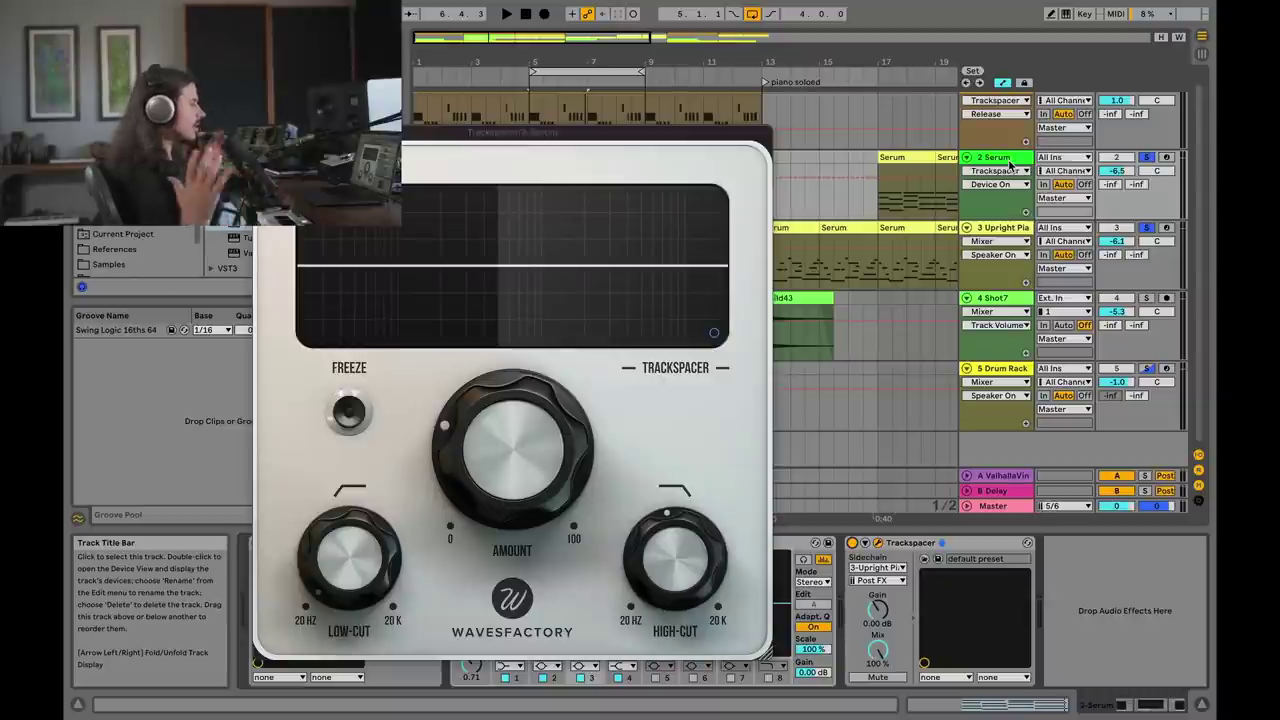
Play again, bypassing then re-enabling Serum's Trackspacer to compare the sound
left_click(862, 544)
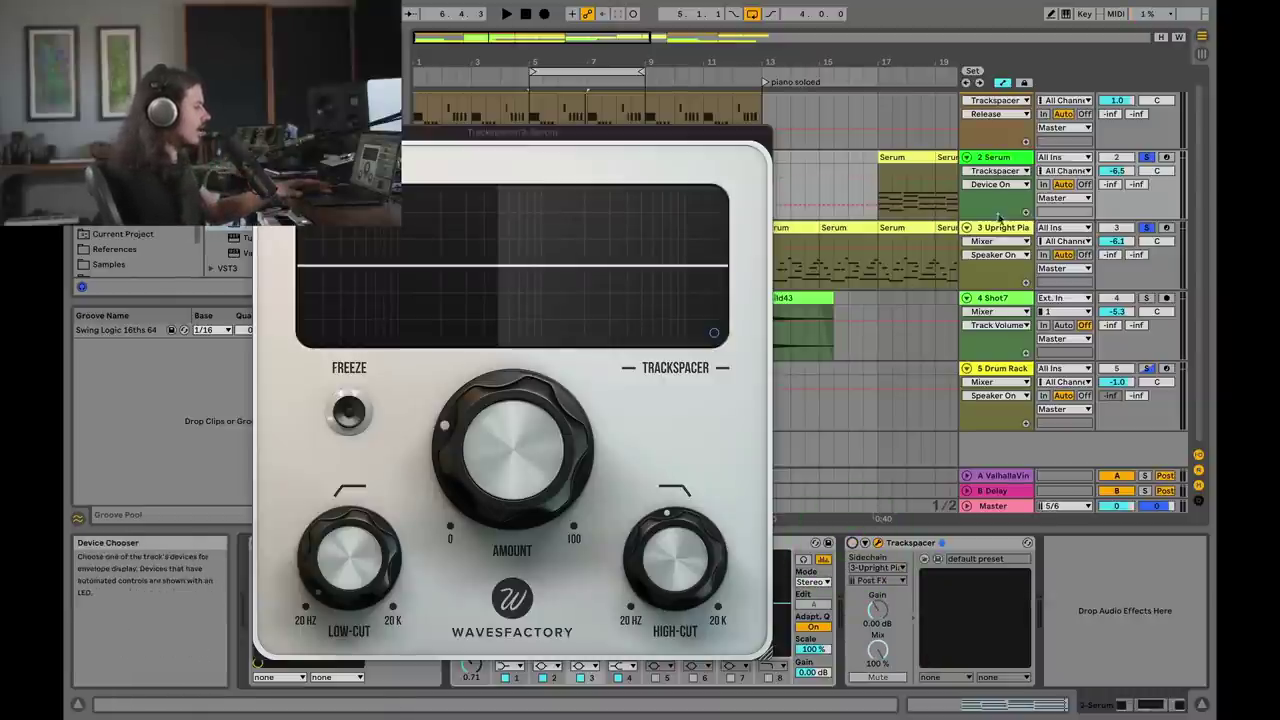
key("space")
left_click(853, 545)
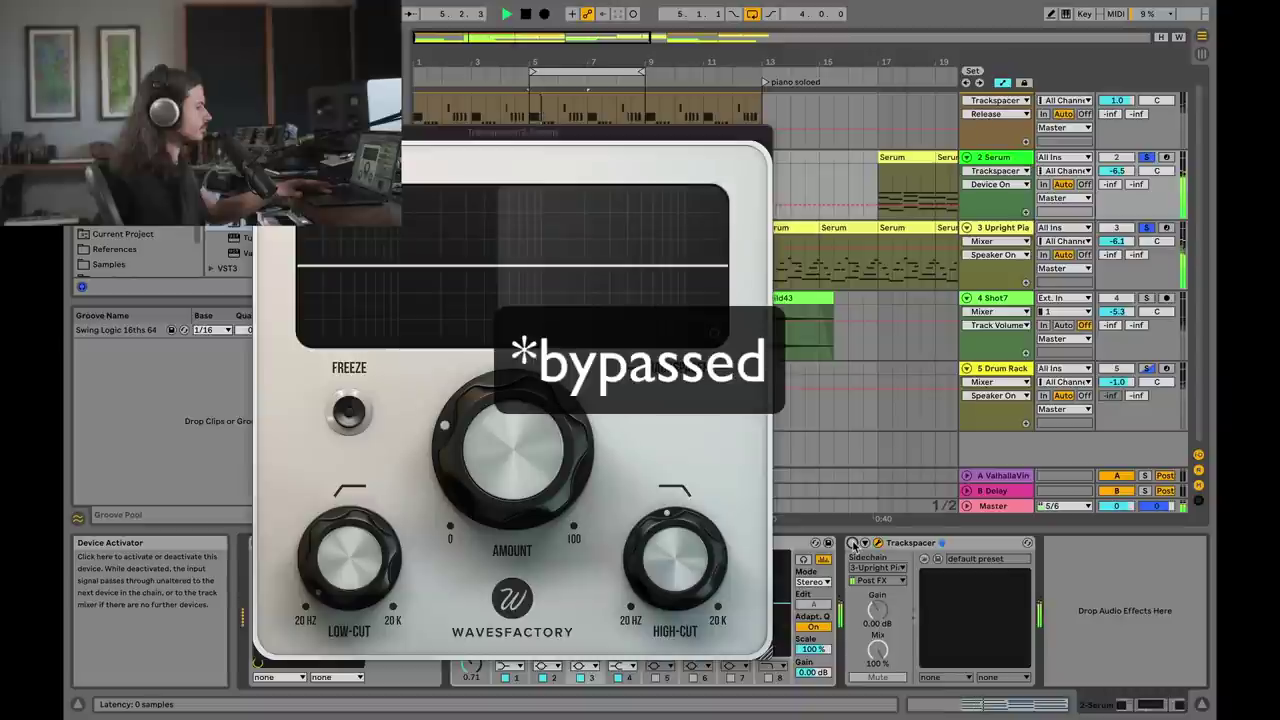
left_click(853, 544)
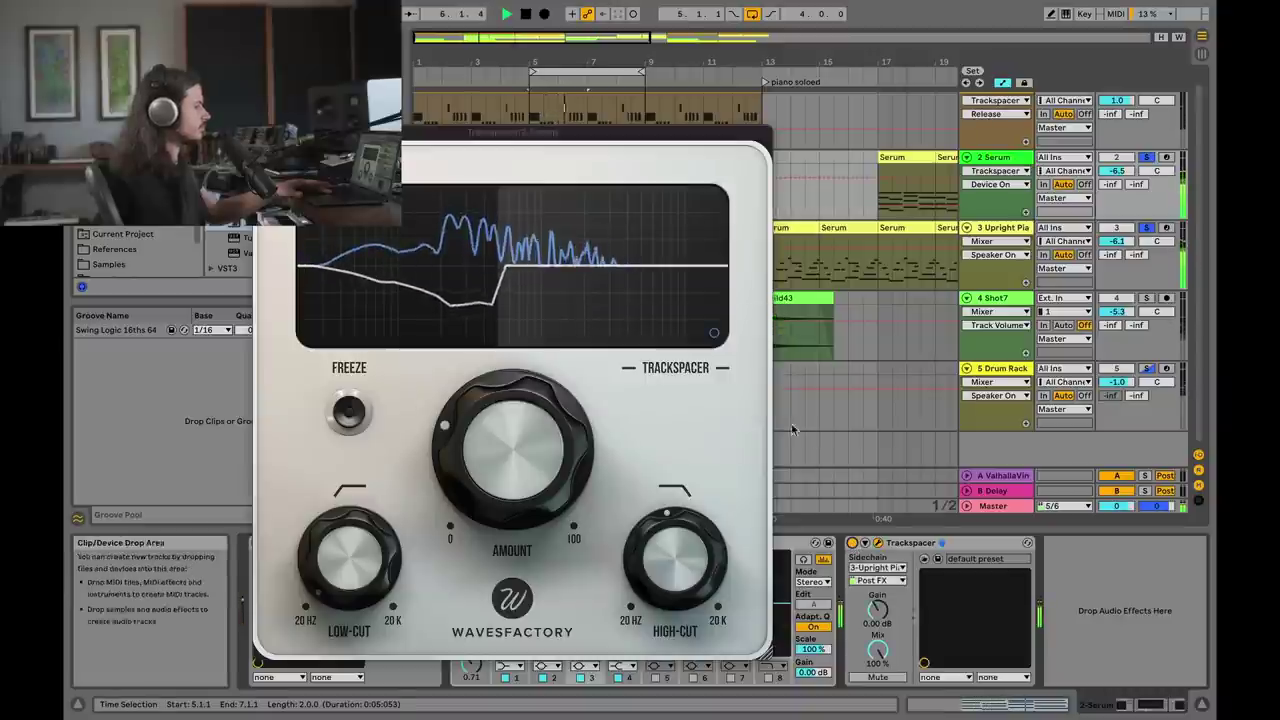
key("space")
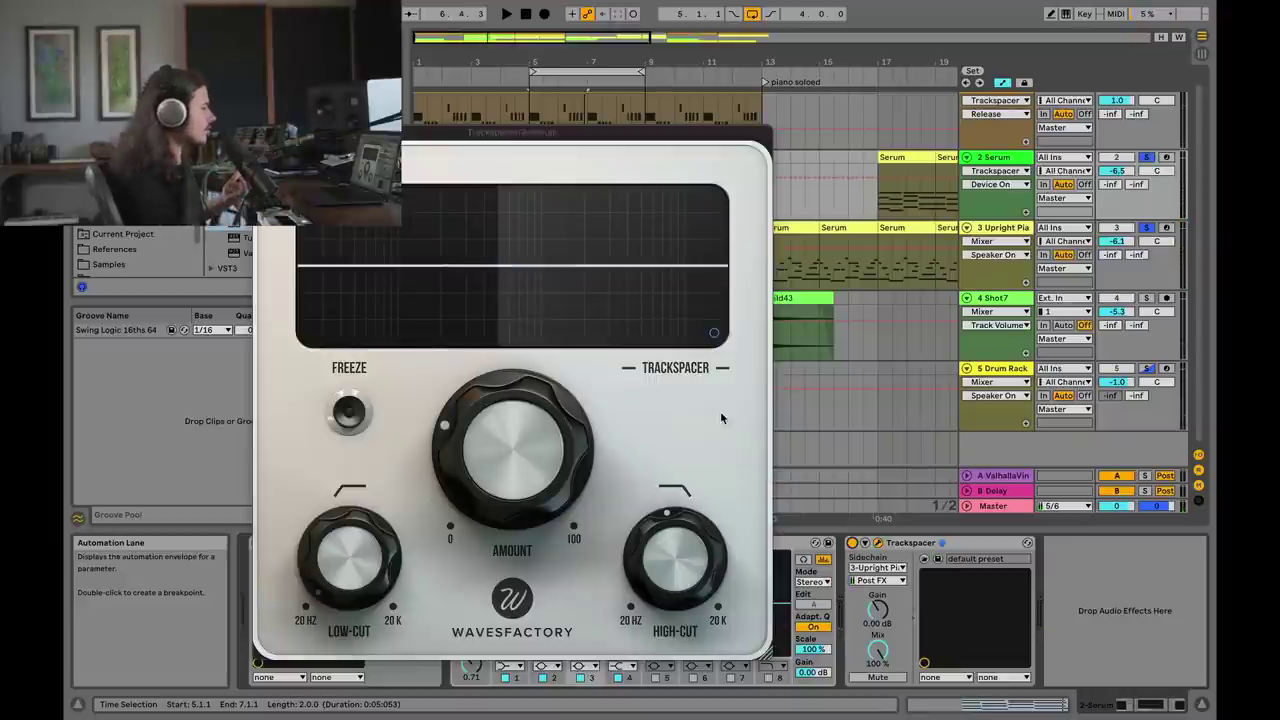
Turn Serum's Trackspacer Pan knob in the Advanced Panel to 49% Left, checking during playback
left_click(714, 334)
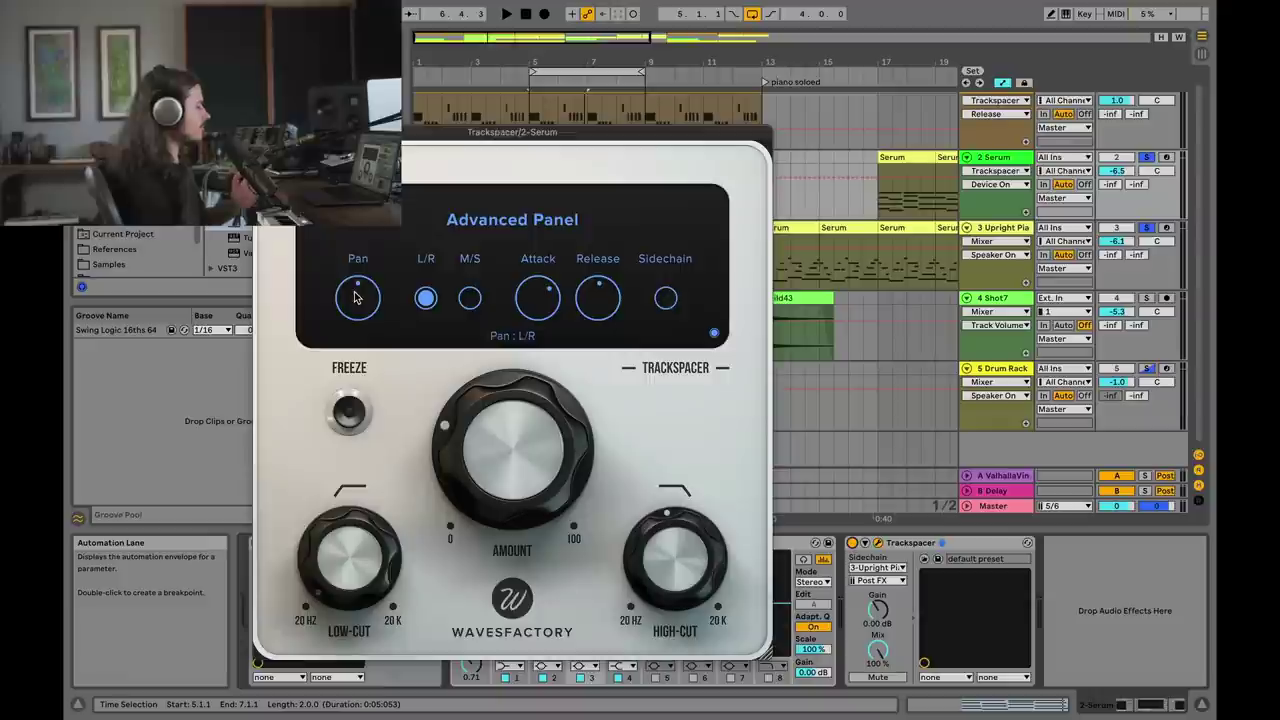
left_click_drag(355, 293, 358, 418)
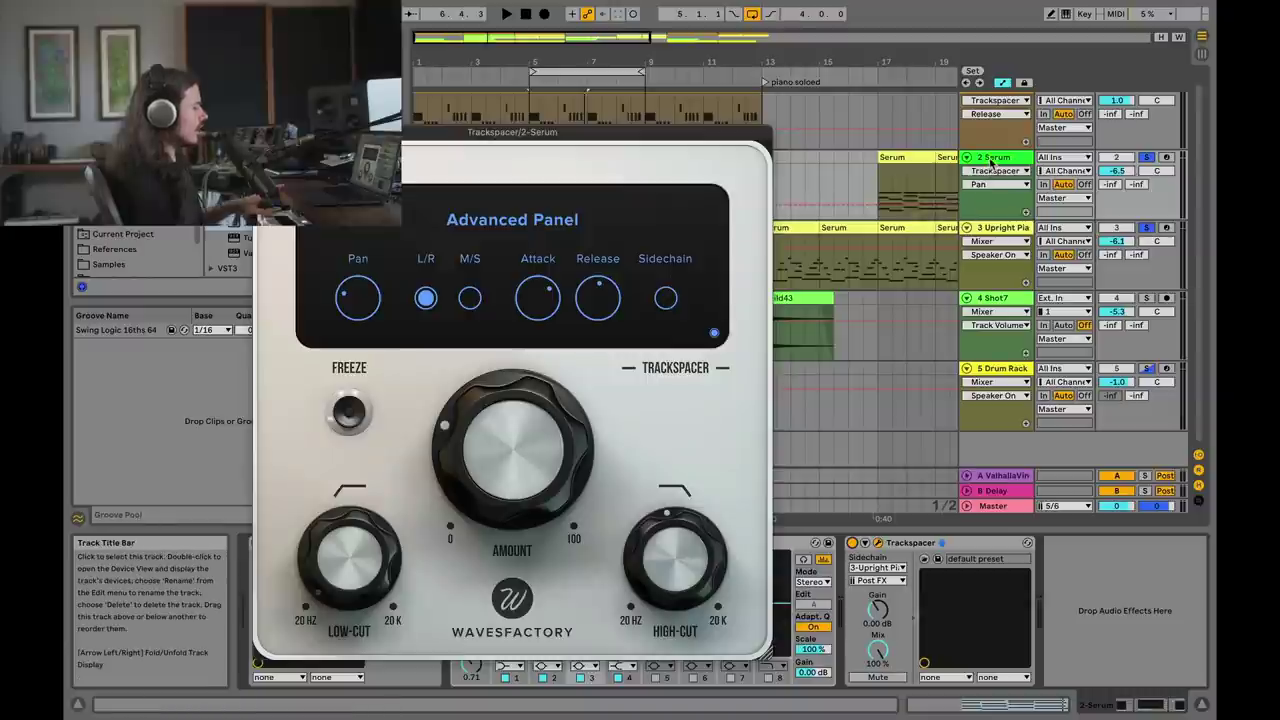
left_click(714, 332)
scroll(665, 563, "up", 10)
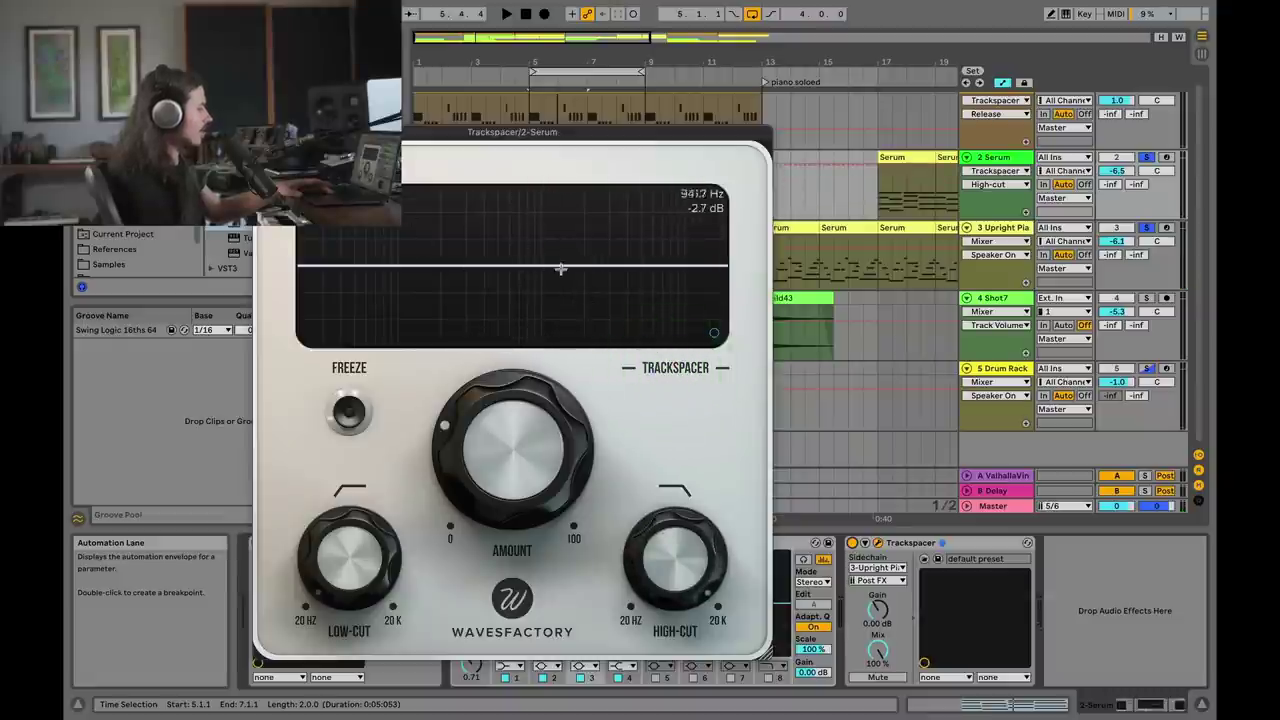
key("space")
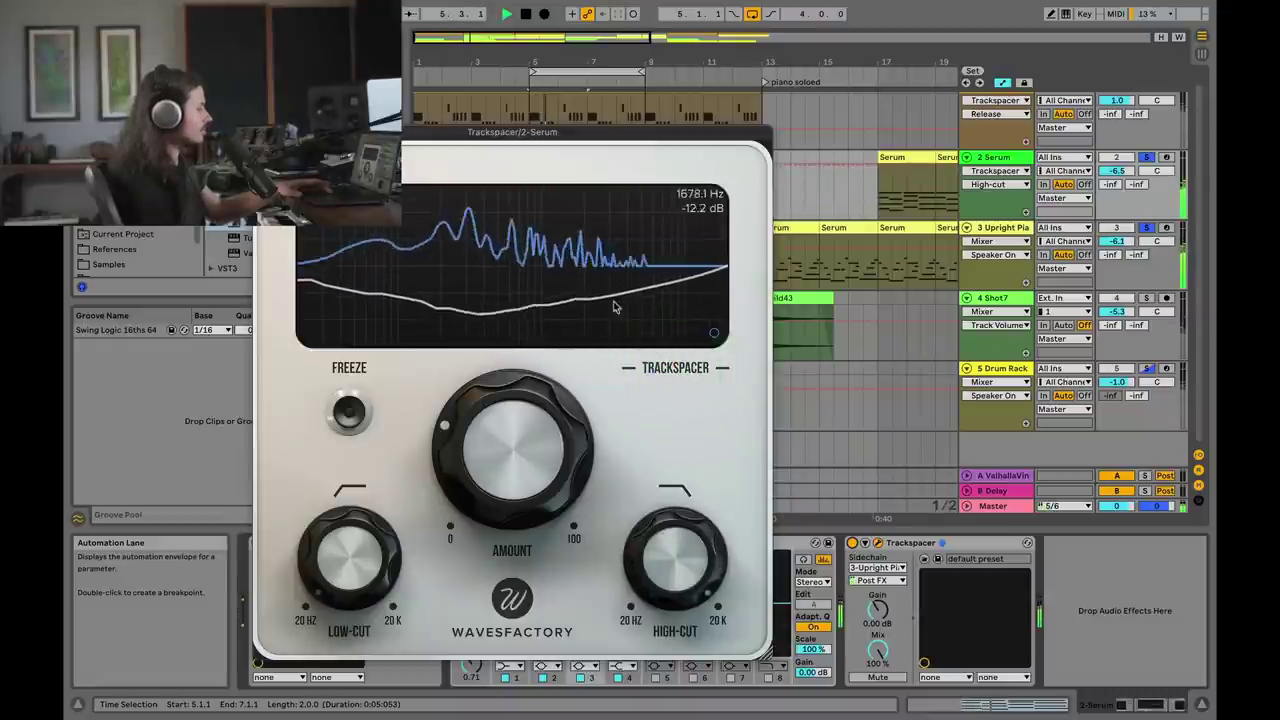
left_click(716, 334)
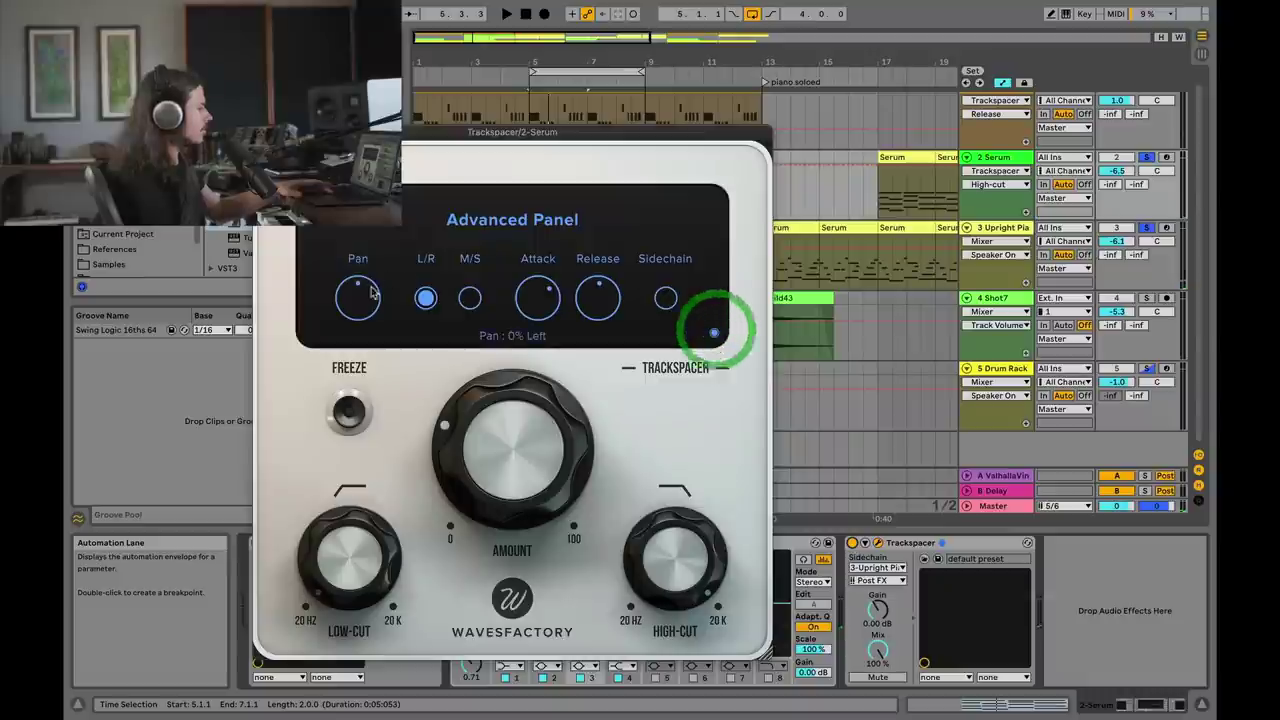
left_click(365, 370)
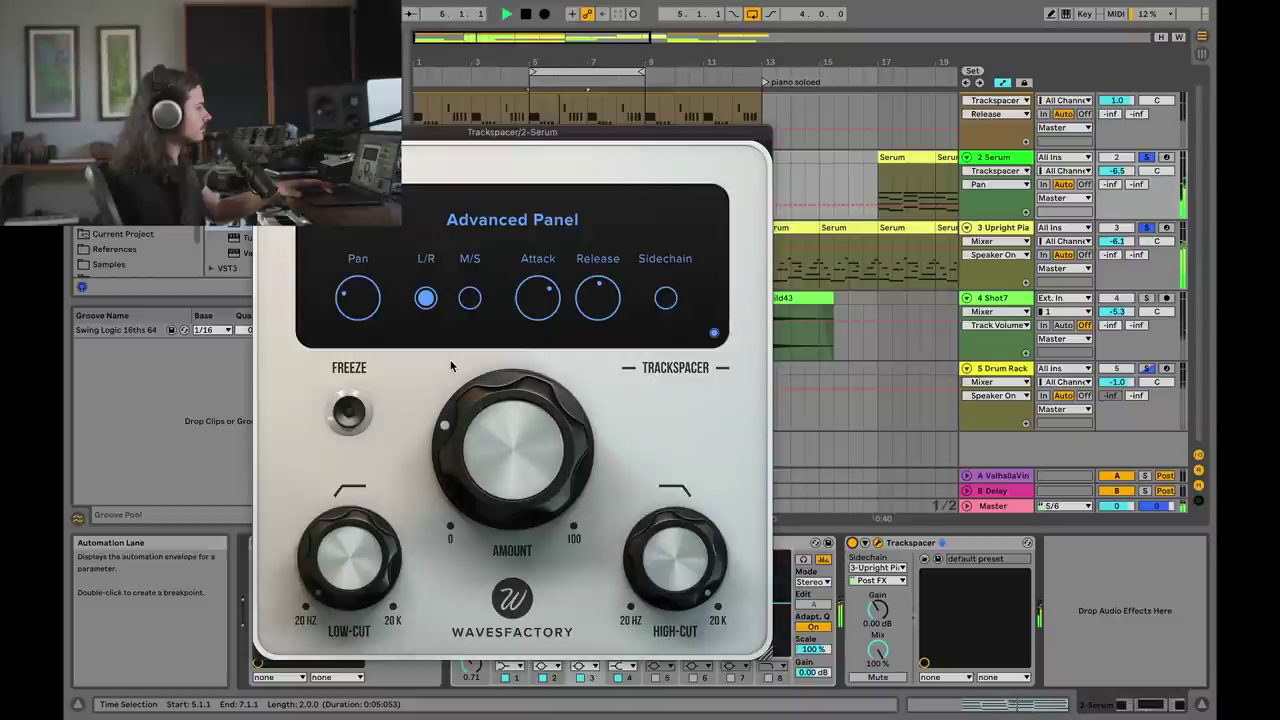
key("space")
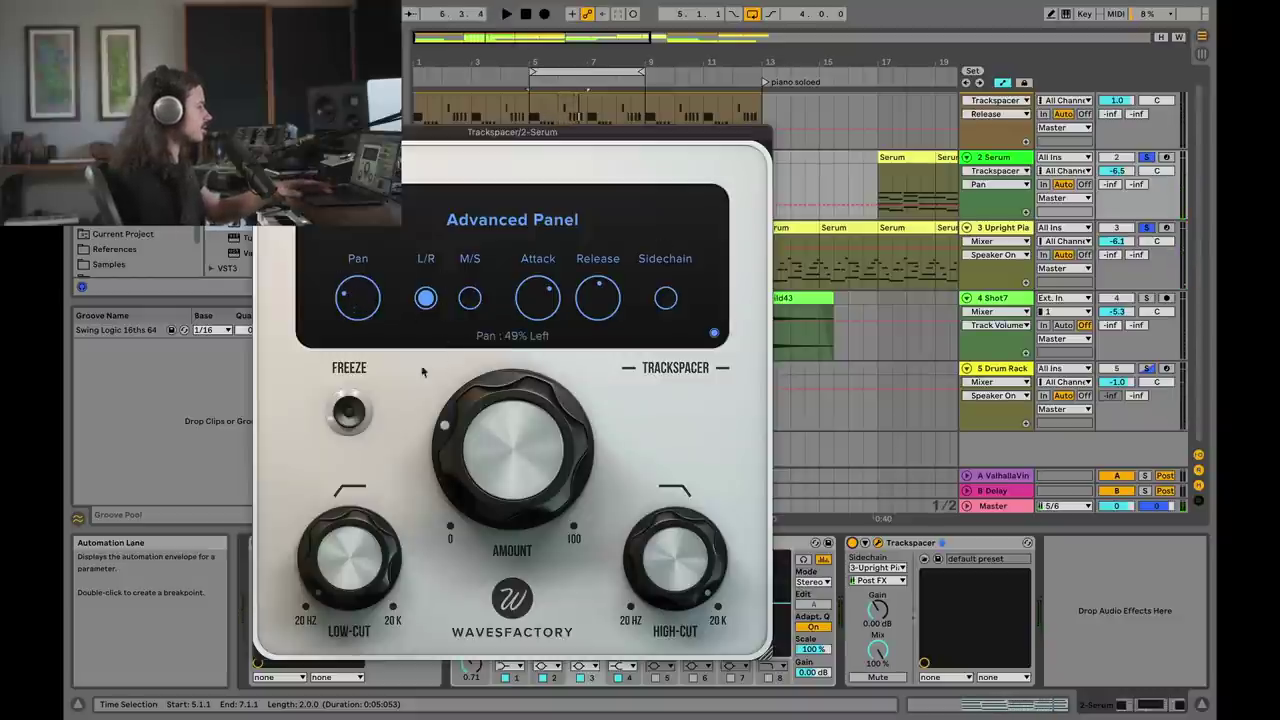
Lower the Serum Trackspacer's Amount to about 14.9% and play a pass to hear it
left_click_drag(491, 444, 486, 490)
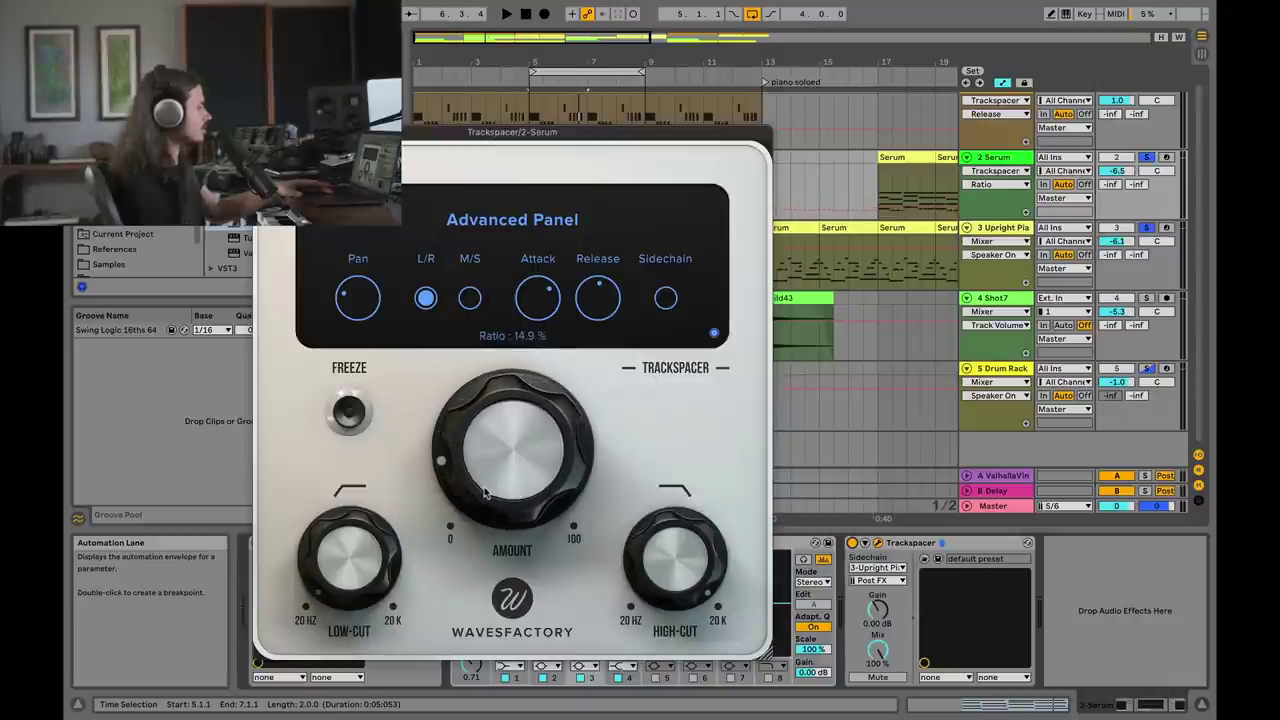
key("space")
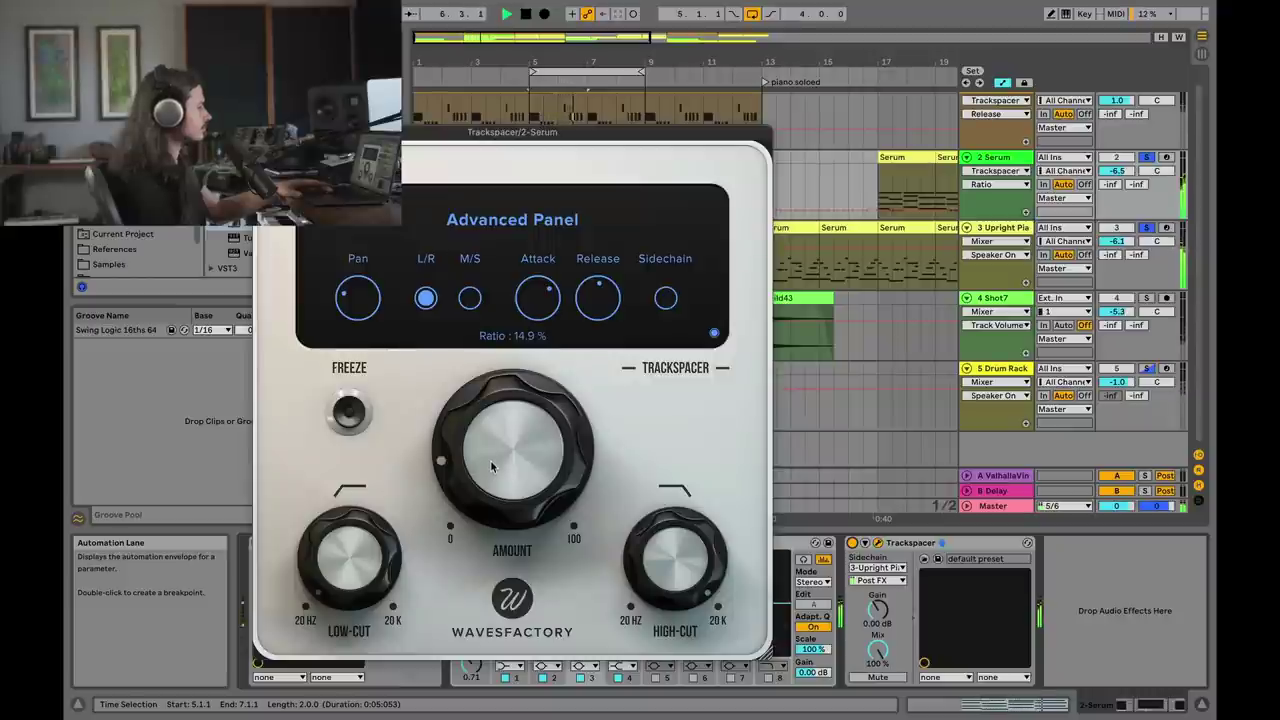
key("space")
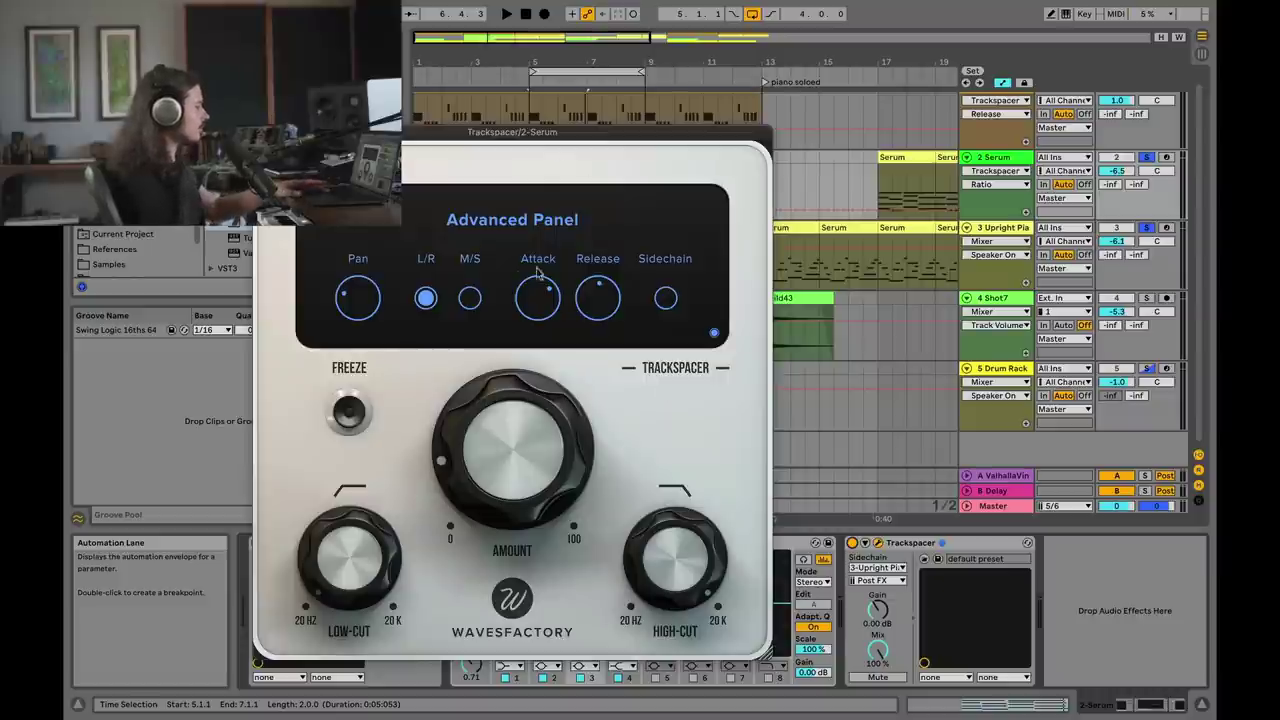
Switch Serum's Trackspacer from L/R to M/S and steer its Pan toward Side, about 40%
left_click_drag(360, 308, 362, 237)
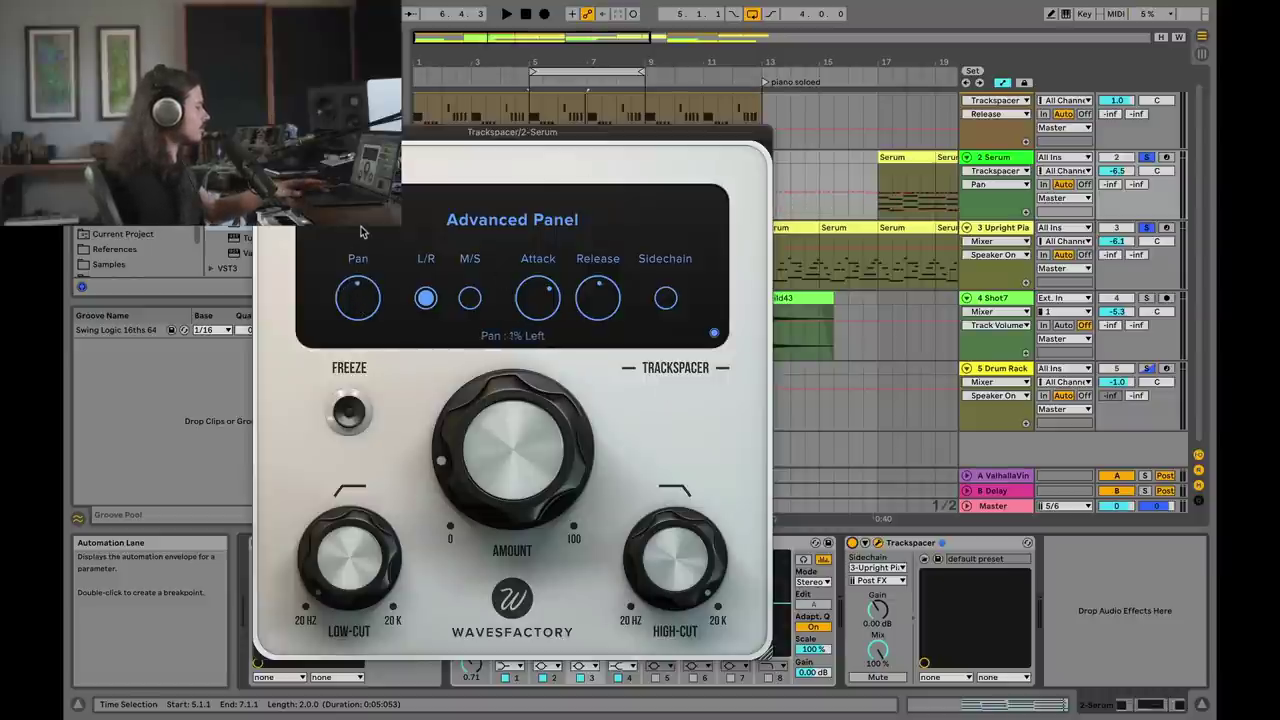
left_click(469, 298)
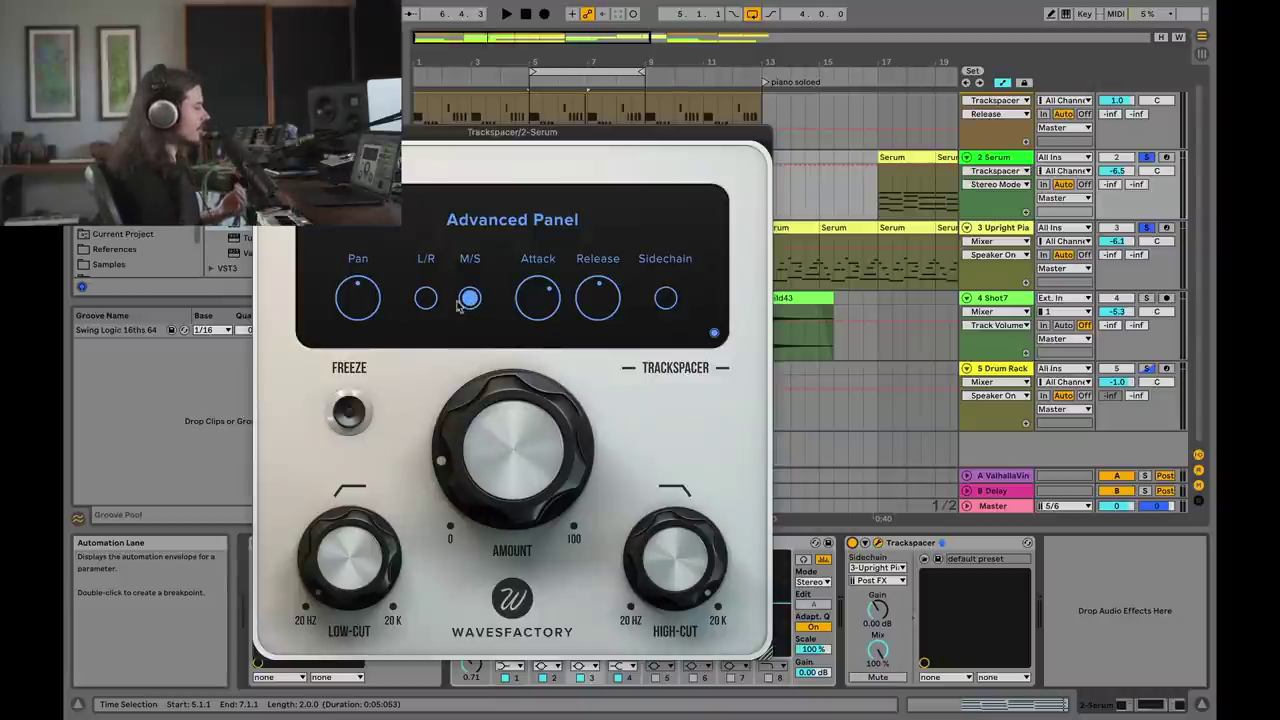
mouse_move(360, 310)
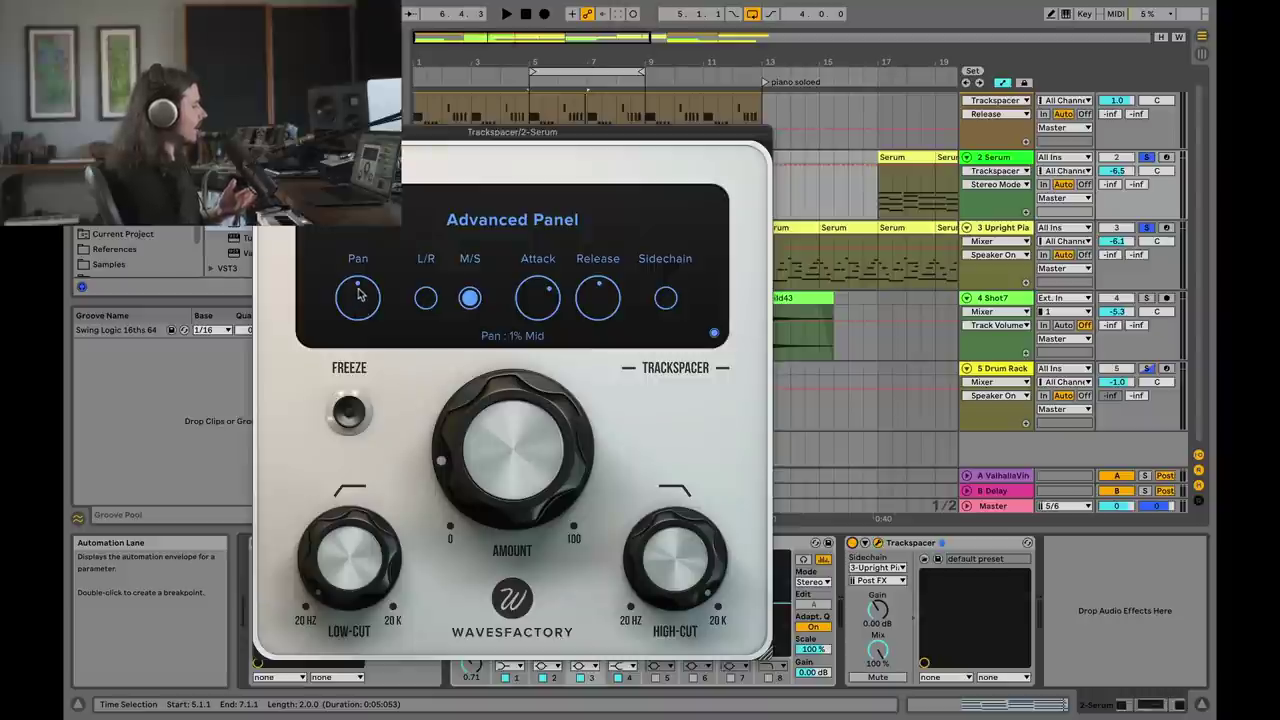
left_click_drag(358, 290, 363, 335)
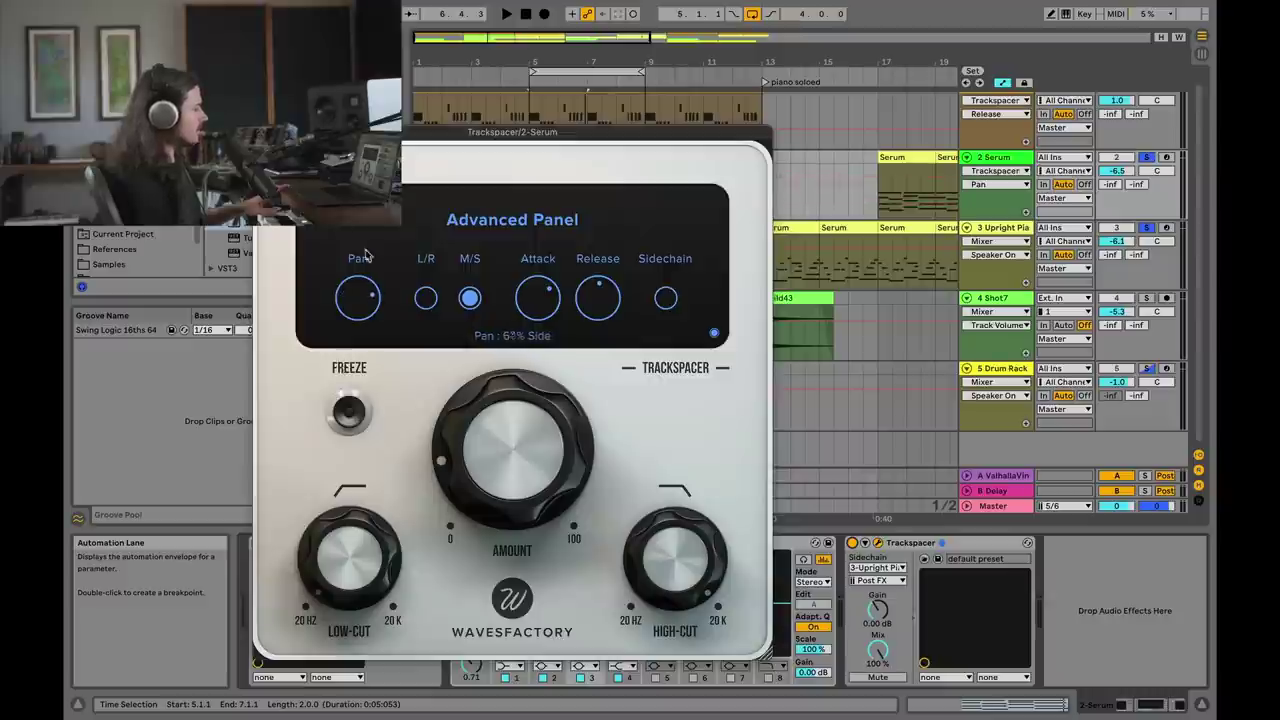
left_click_drag(366, 289, 357, 287)
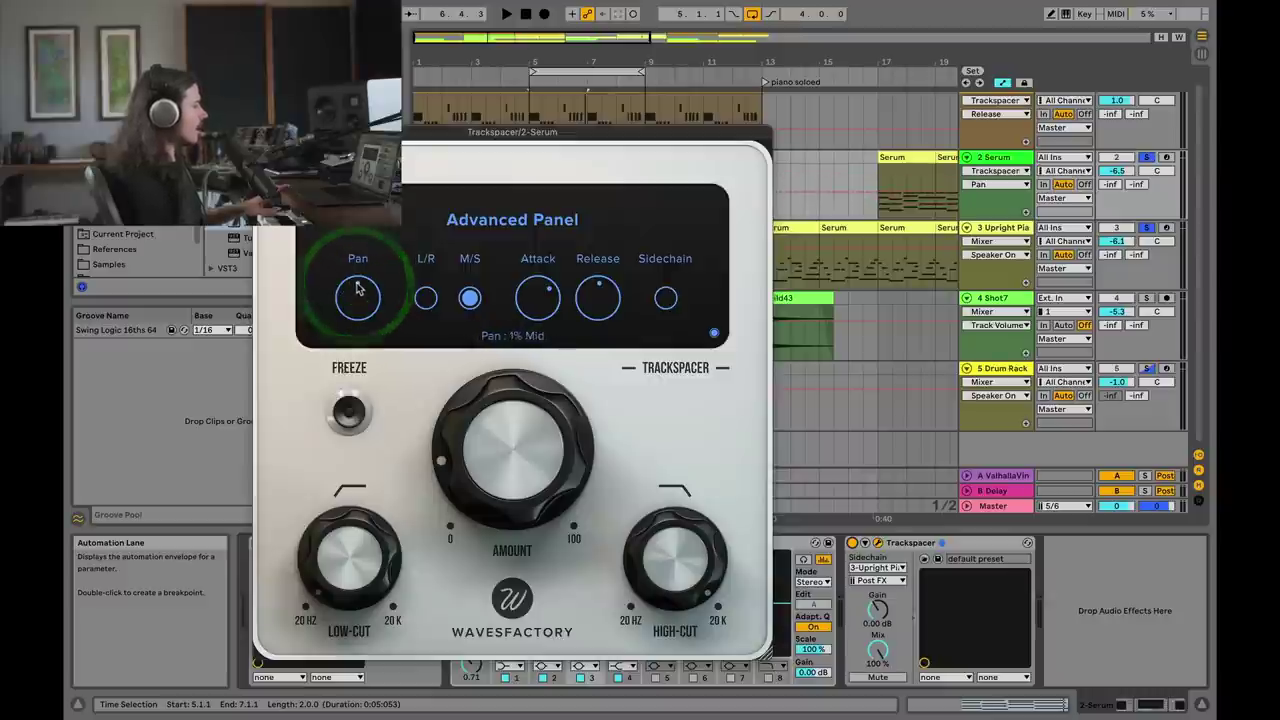
left_click_drag(357, 289, 357, 320)
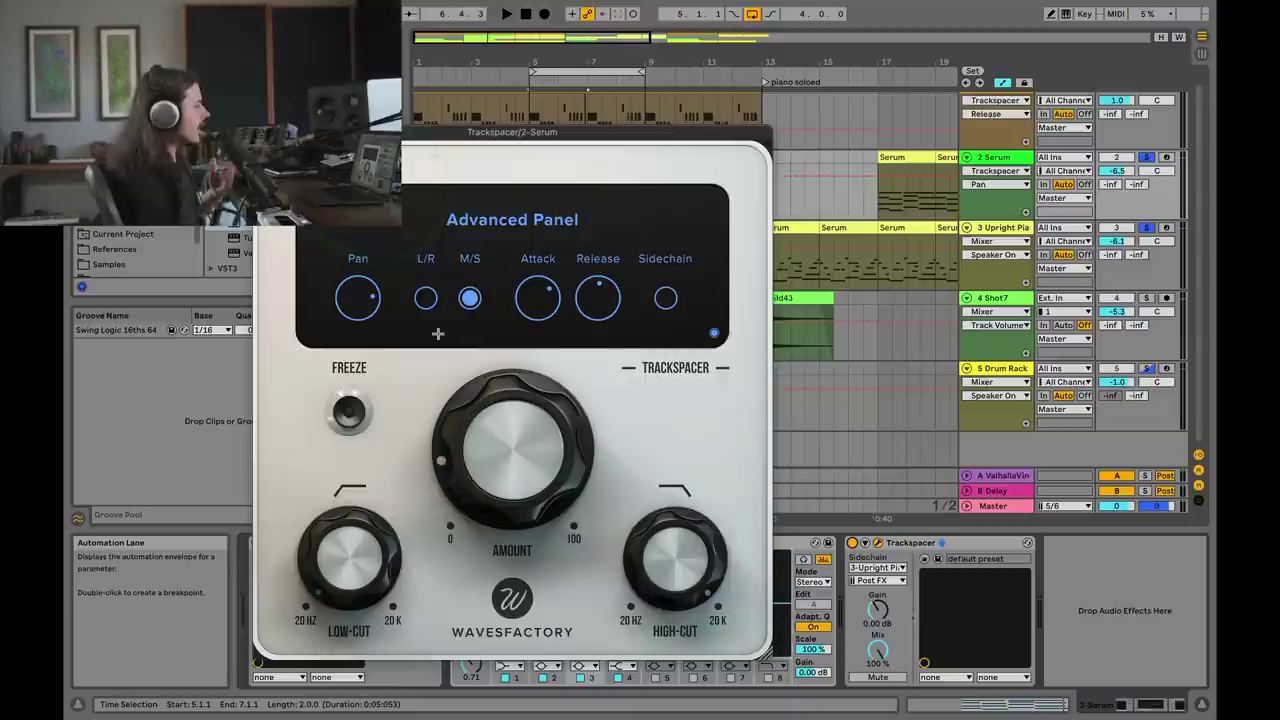
mouse_move(357, 297)
left_mouse_down()
mouse_move(372, 373)
mouse_move(358, 290)
left_mouse_up()
key("space")
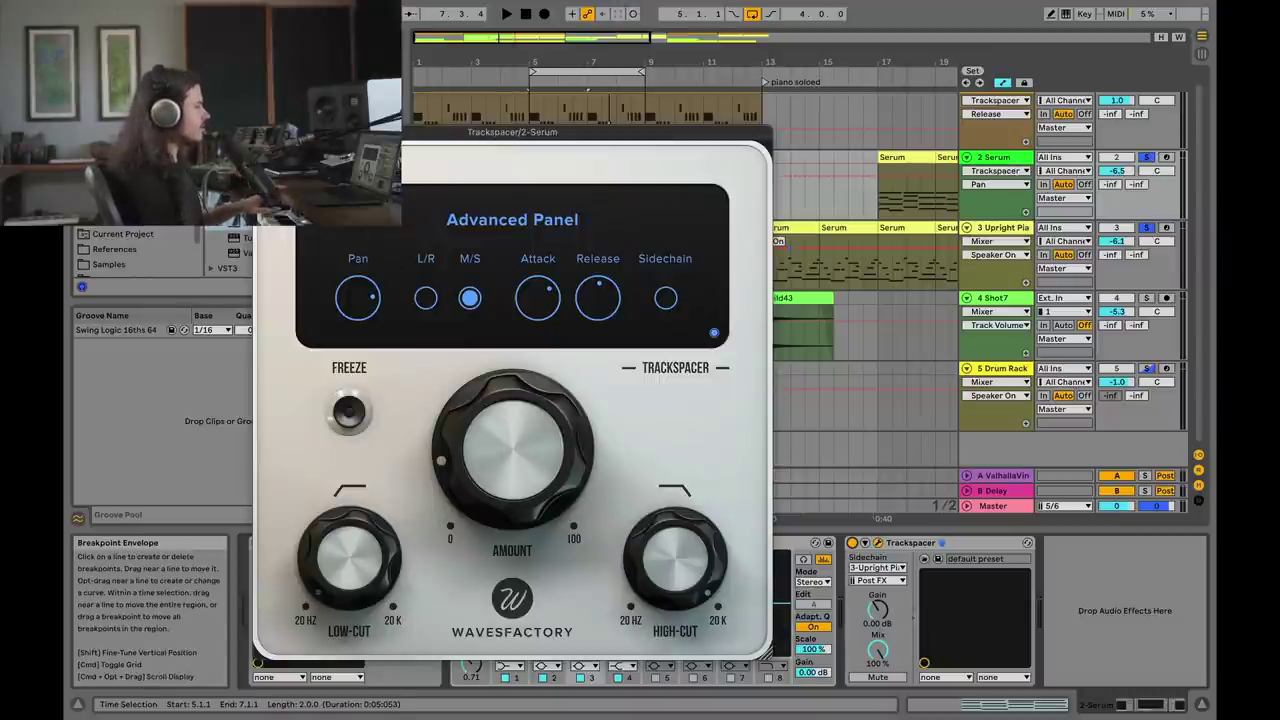
Put Serum's EQ Eight in M/S mode and boost band 5 on the side channel +5.58 dB near 1.98 kHz
key("super+alt+p")
left_click(614, 542)
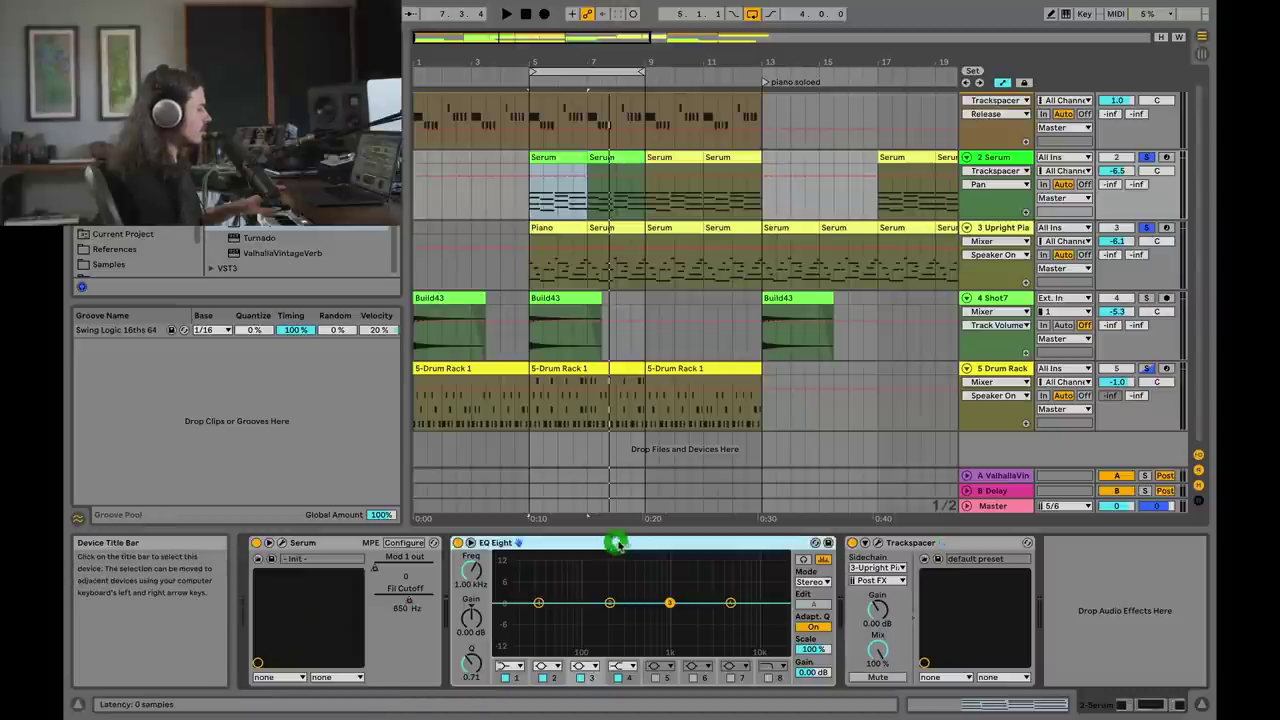
left_click(812, 581)
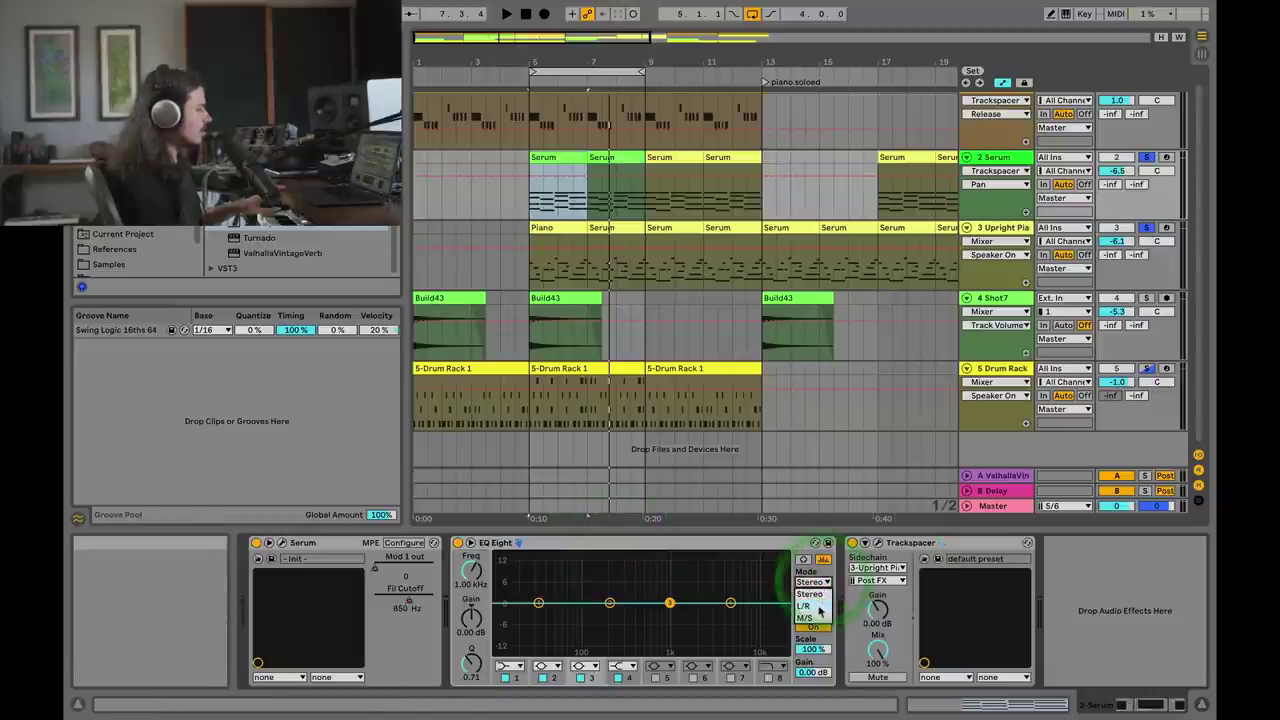
left_click(812, 618)
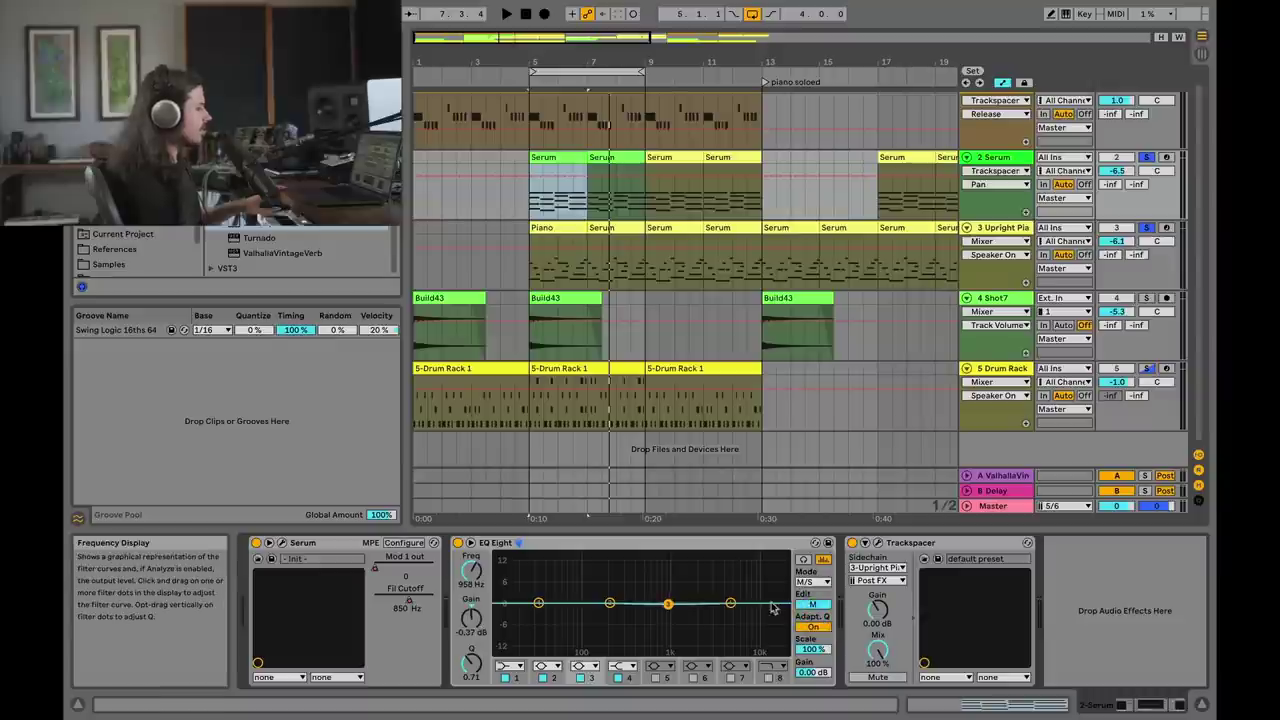
left_click(812, 607)
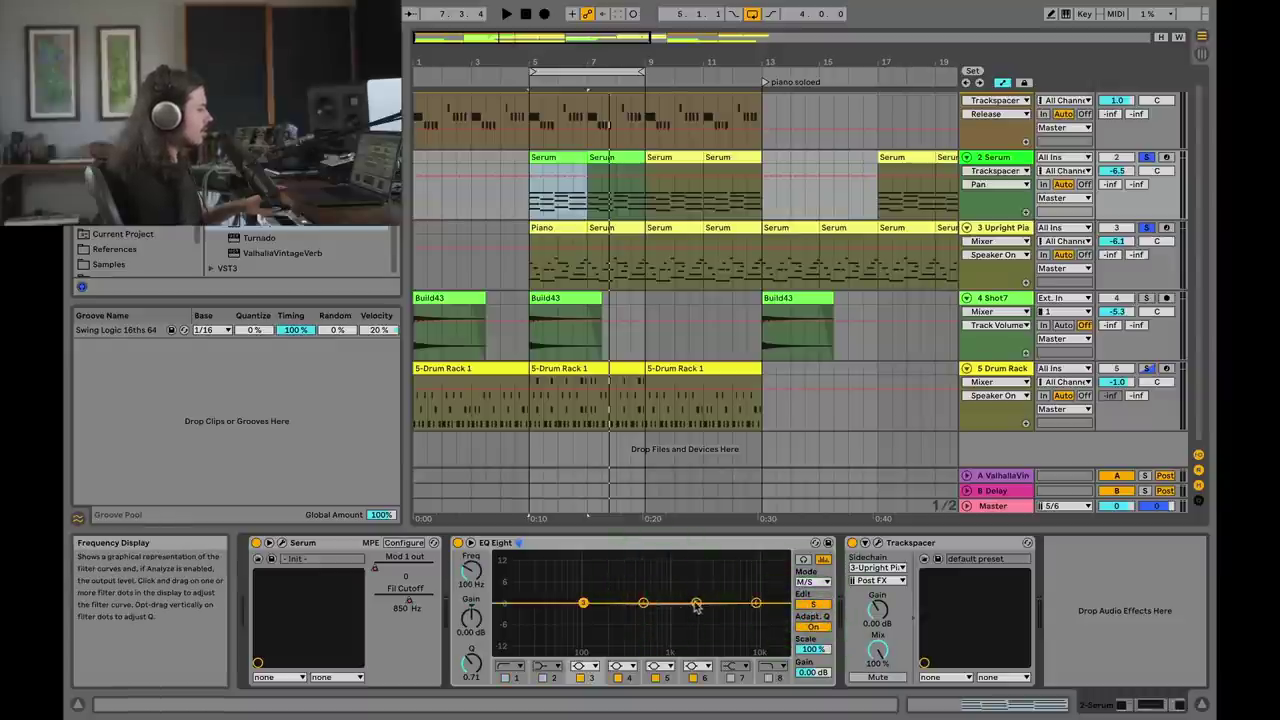
mouse_move(696, 602)
left_mouse_down()
mouse_move(681, 572)
mouse_move(681, 595)
mouse_move(681, 578)
mouse_move(695, 585)
left_mouse_up()
key("space")
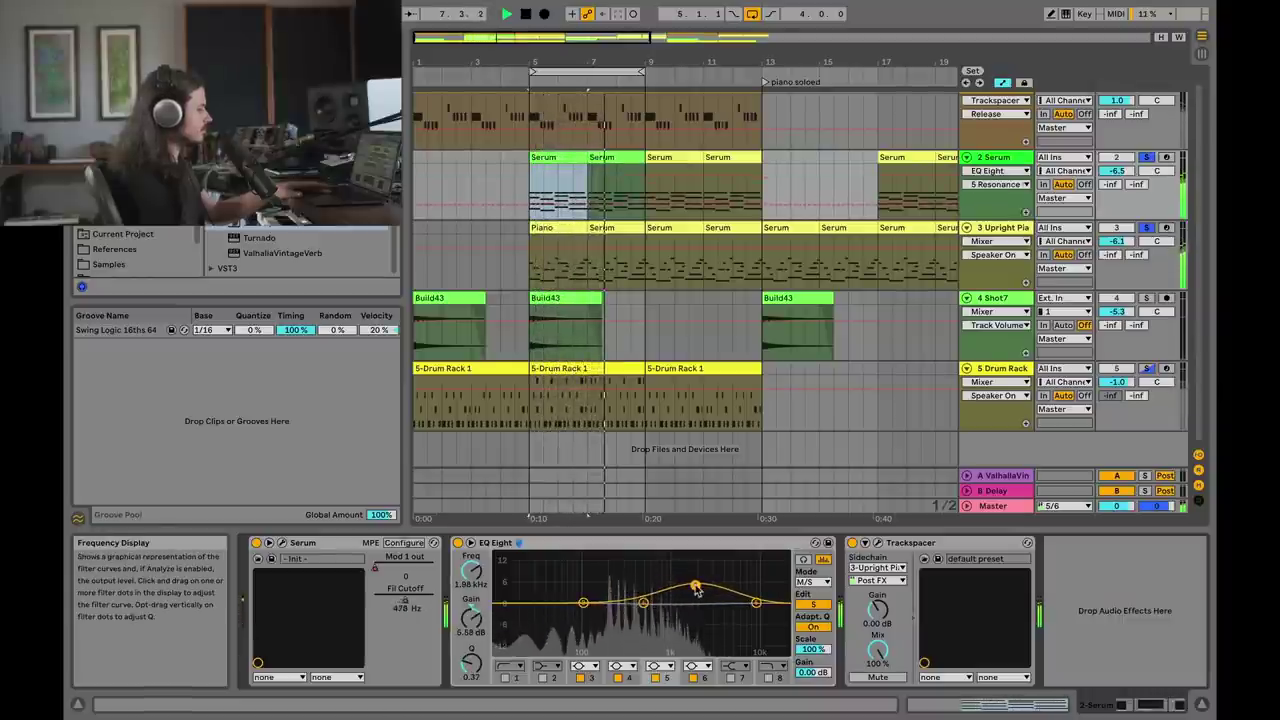
Group Serum's EQ Eight and Trackspacer into one effect rack
left_click(584, 545)
right_click(912, 543)
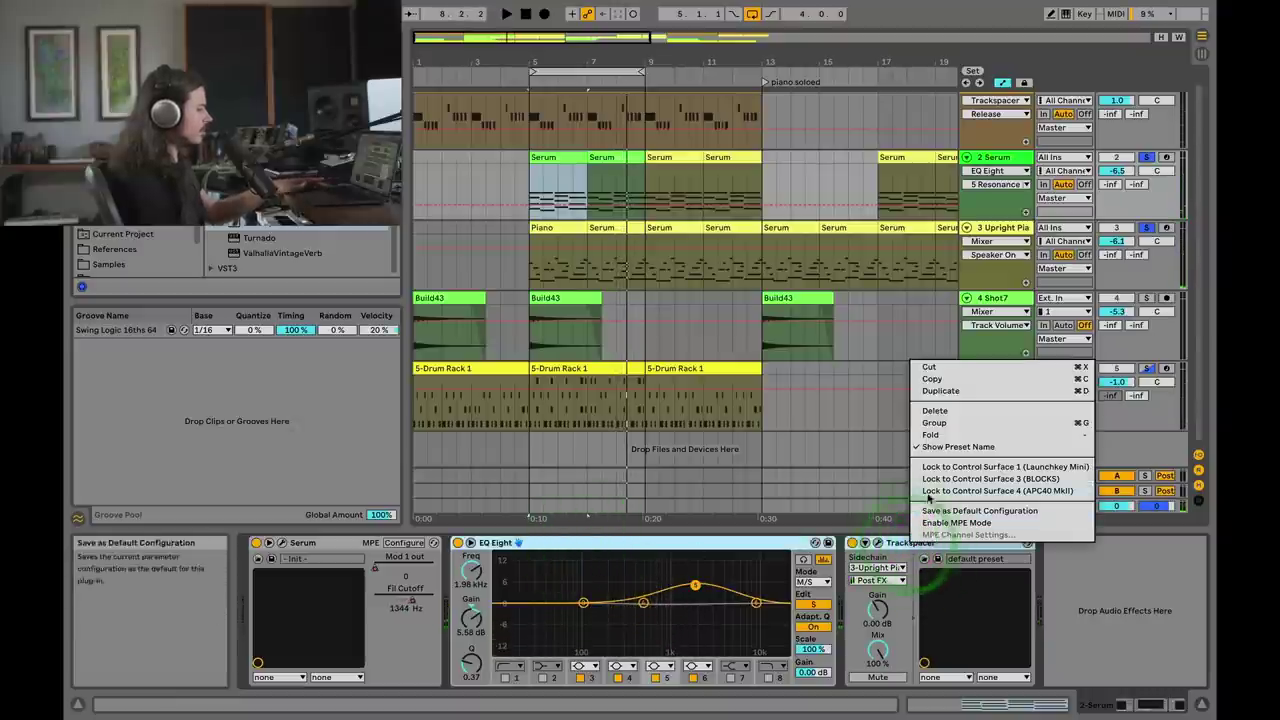
left_click(942, 424)
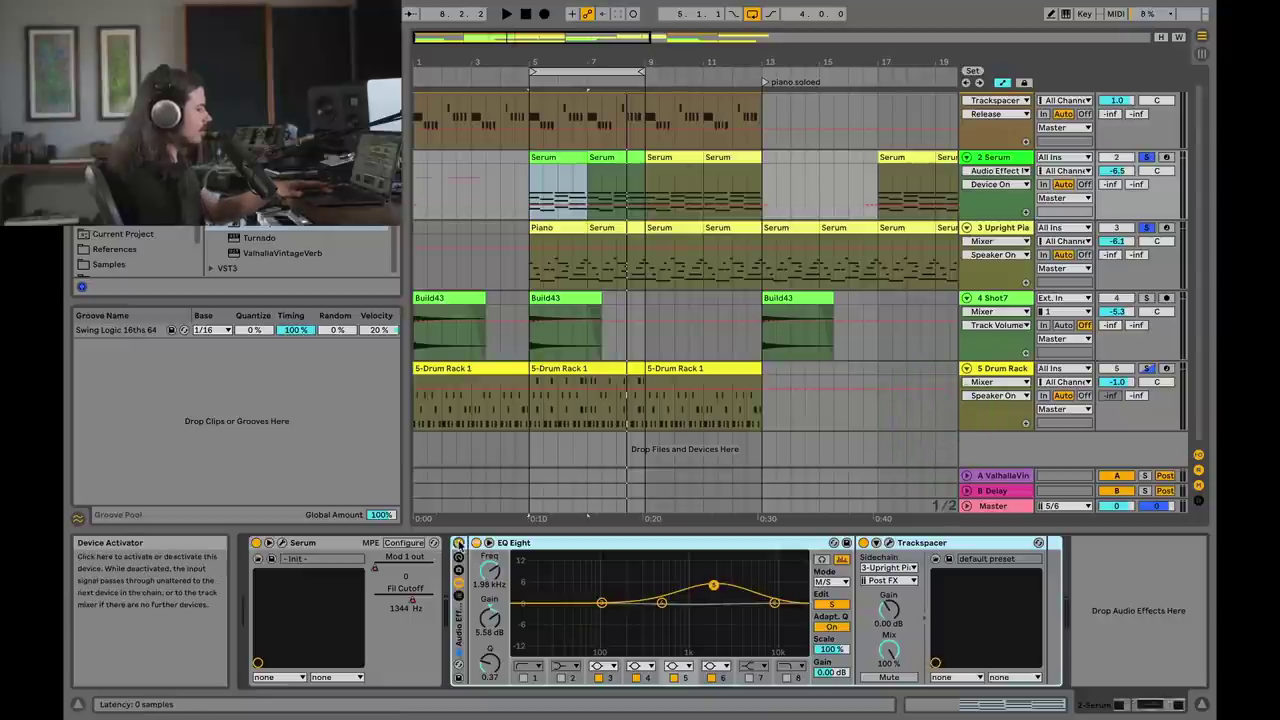
Enable the new rack and raise Trackspacer's Amount from 18.3% to about 23%
key("space")
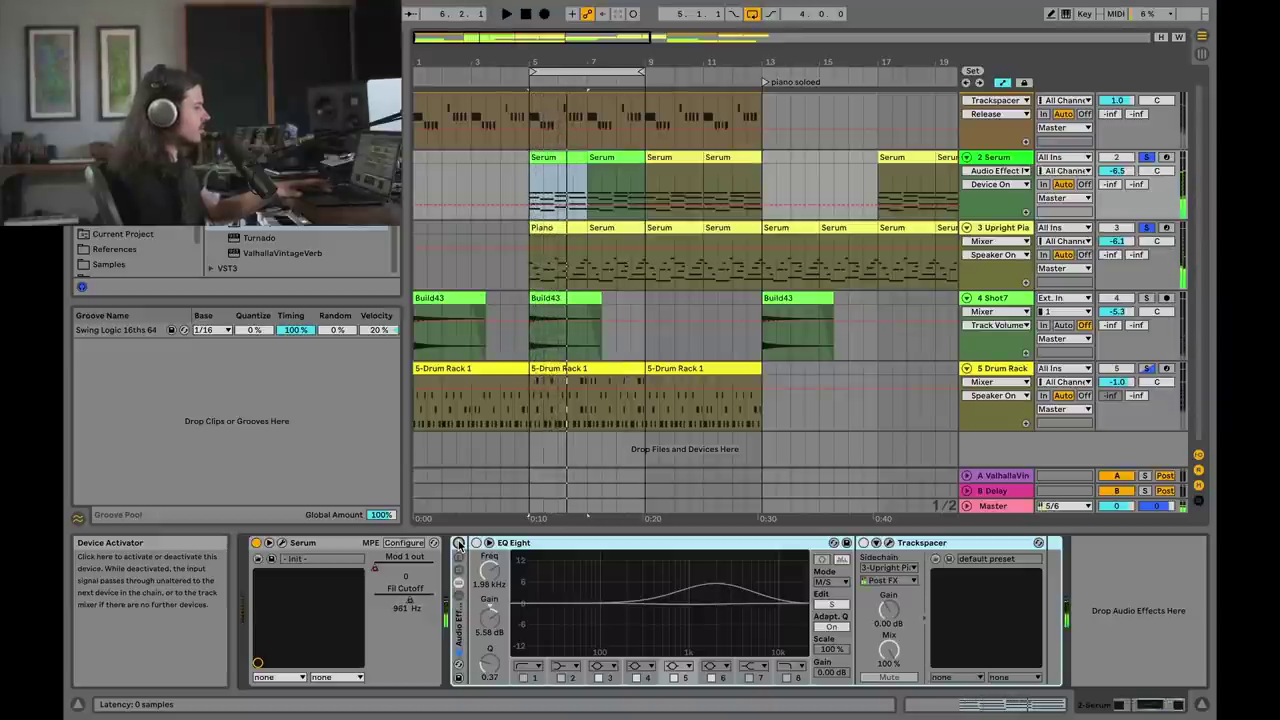
left_click(459, 543)
key("space")
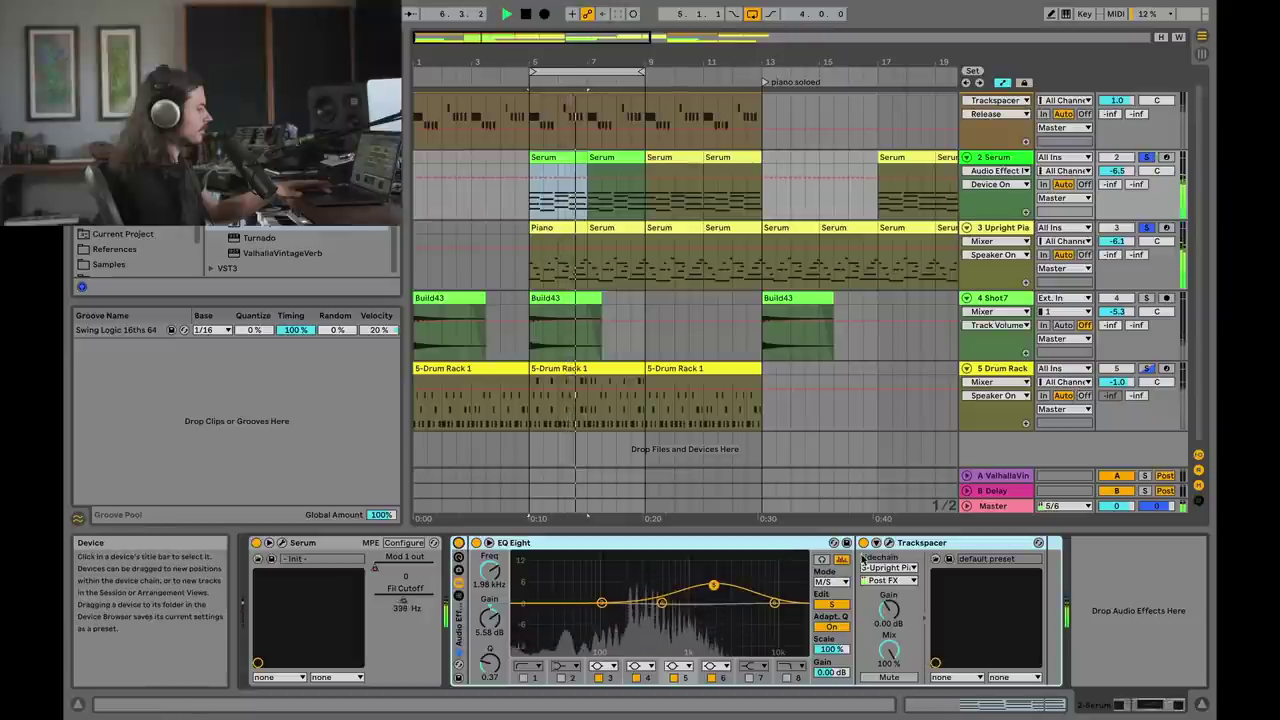
key("space")
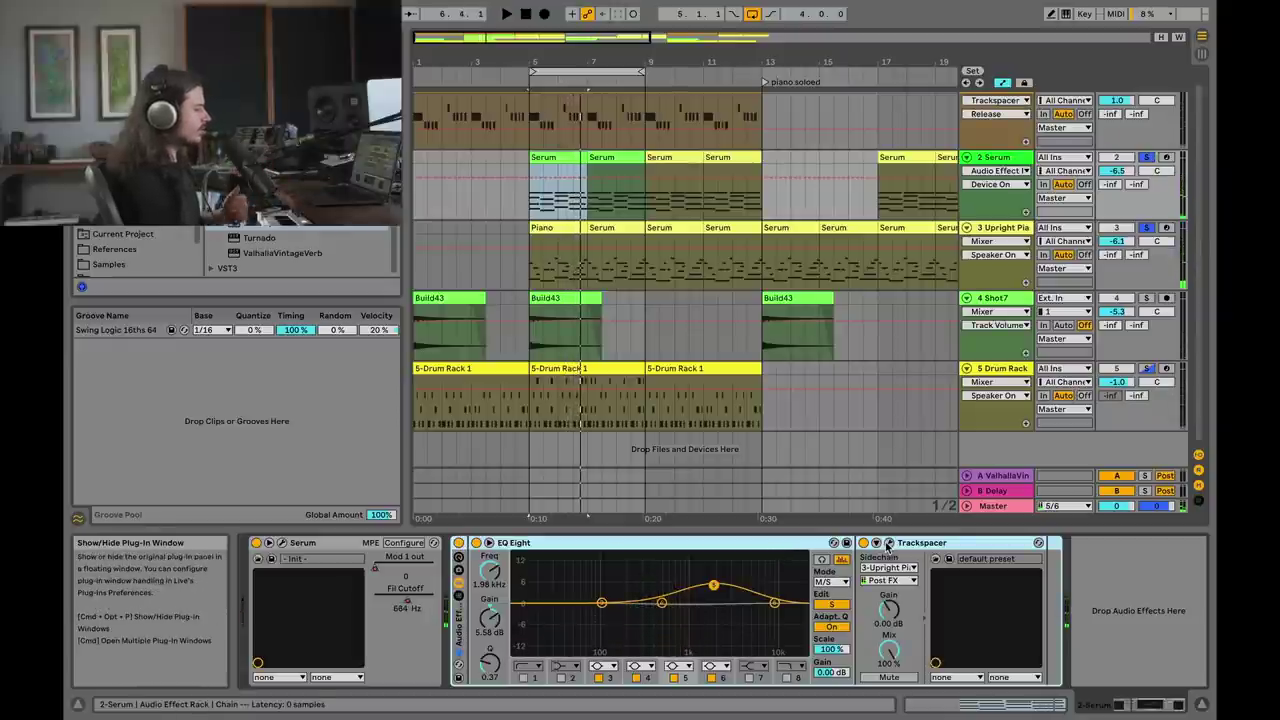
left_click(888, 543)
left_click_drag(477, 434, 485, 405)
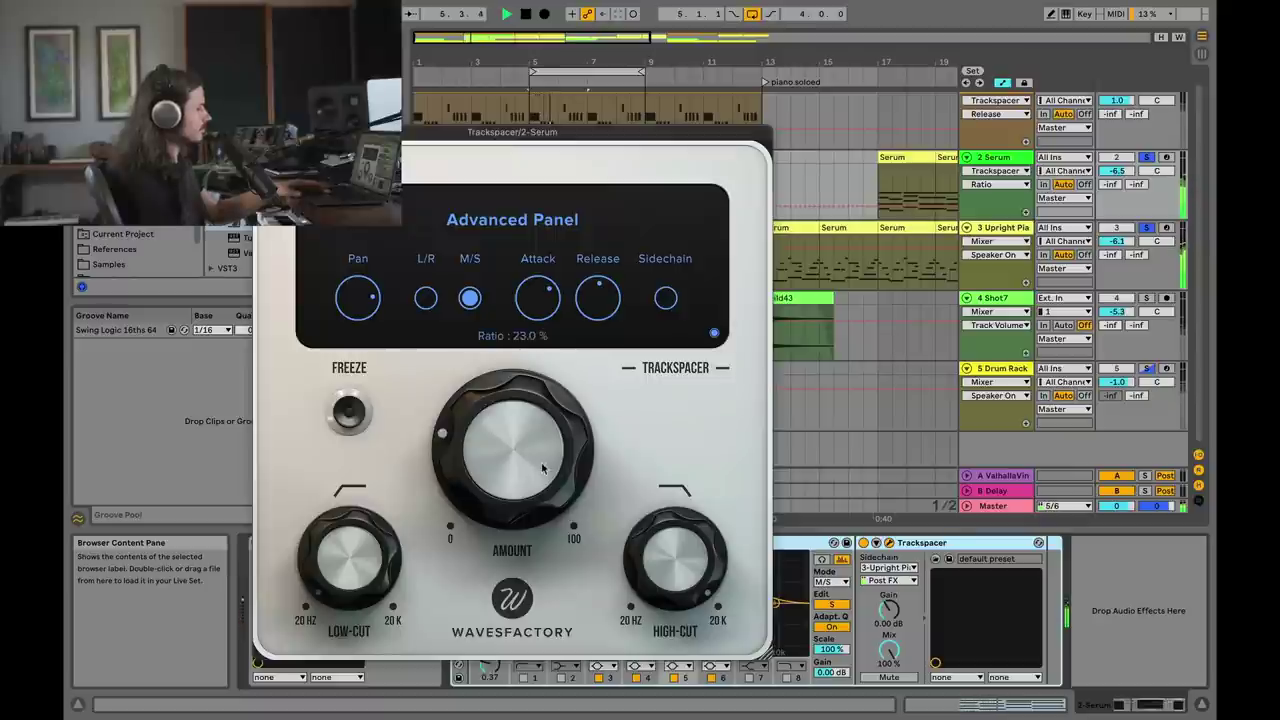
Ease Serum's Trackspacer Amount back to about 20.1% and close its window
left_click_drag(540, 474, 538, 482)
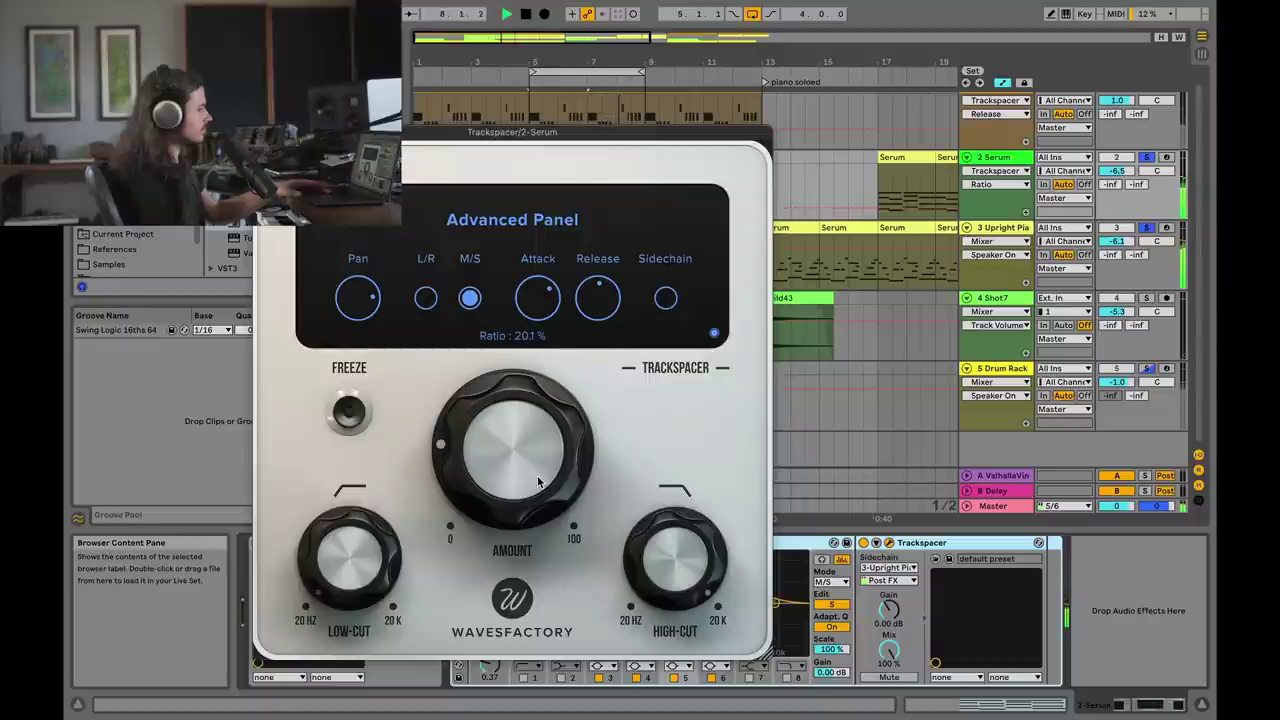
left_click(993, 158)
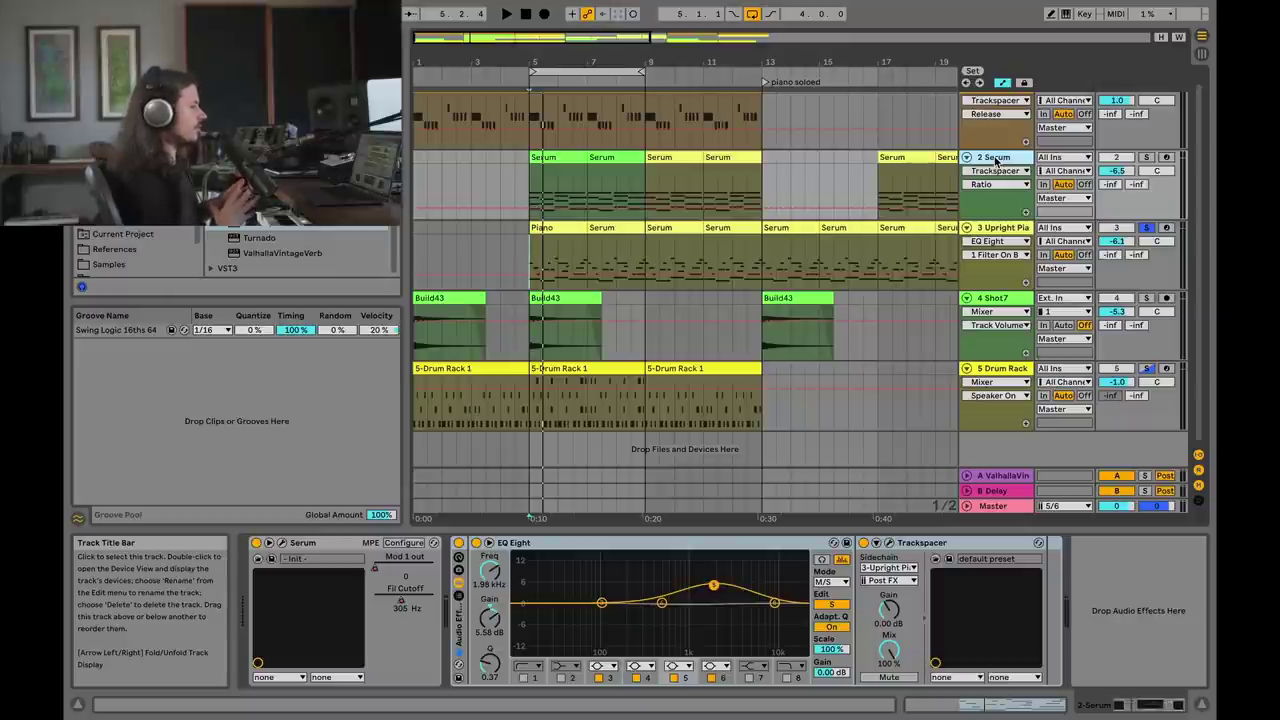
Show the Upright Piano track's devices and watch its spectrum in the enlarged EQ Eight display
left_click(1005, 226)
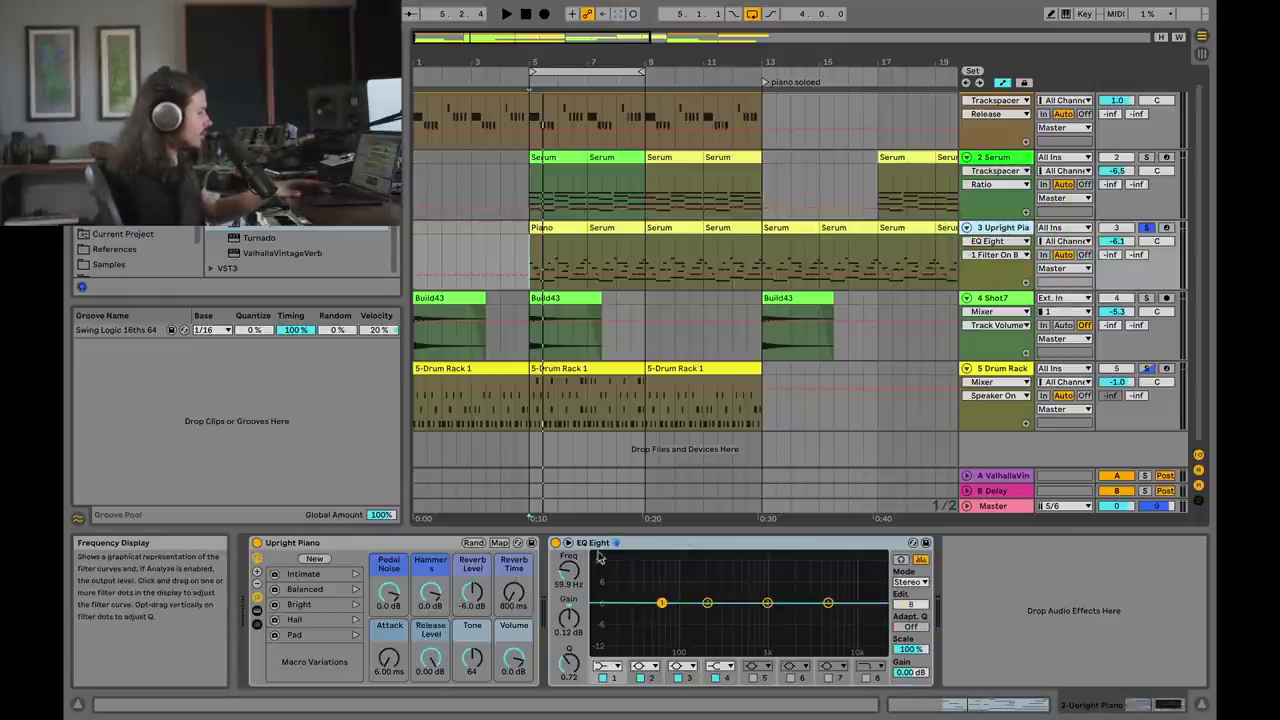
left_click(567, 542)
key("space")
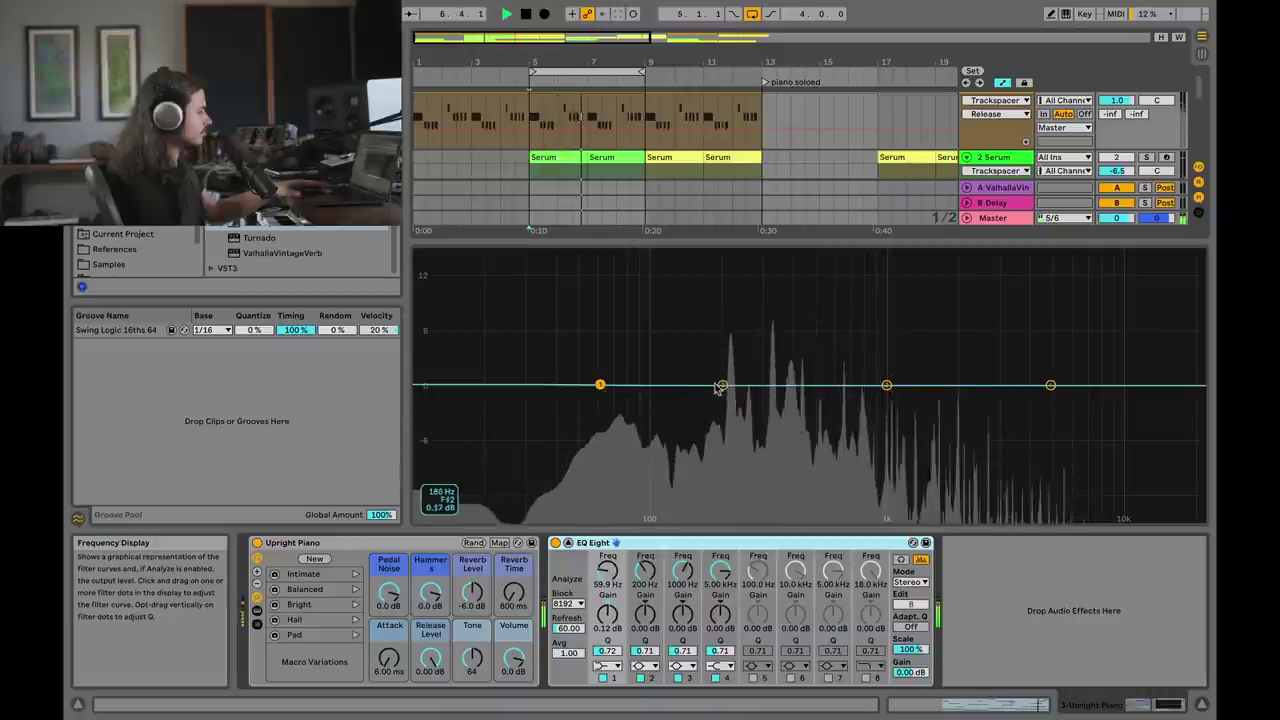
key("space")
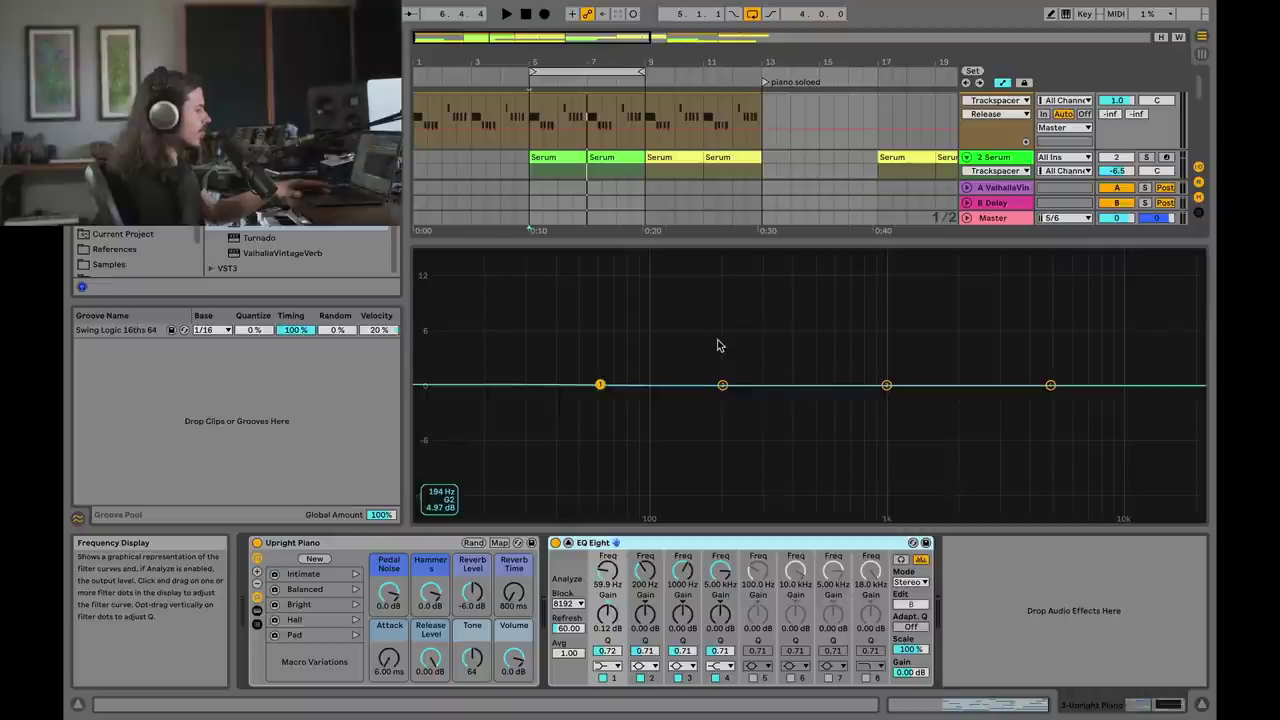
key("space")
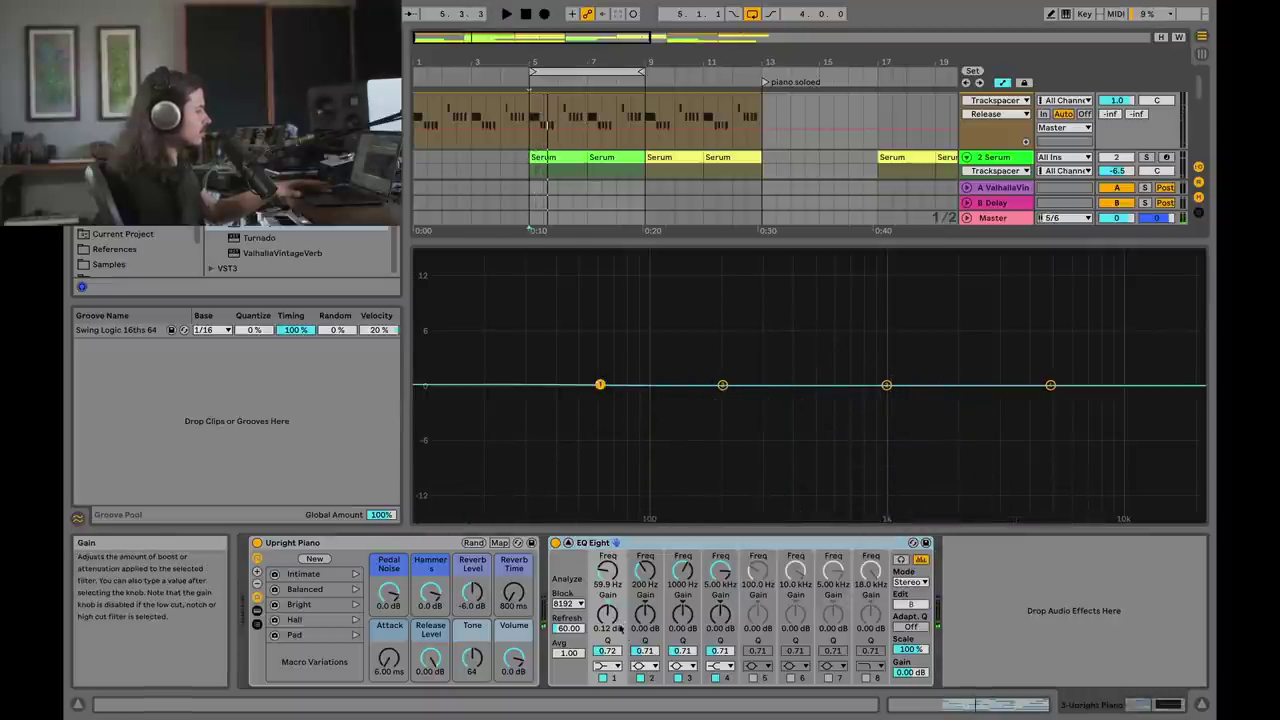
Make the piano EQ Eight's band 1 a low-cut filter around 174 Hz
left_click(615, 543)
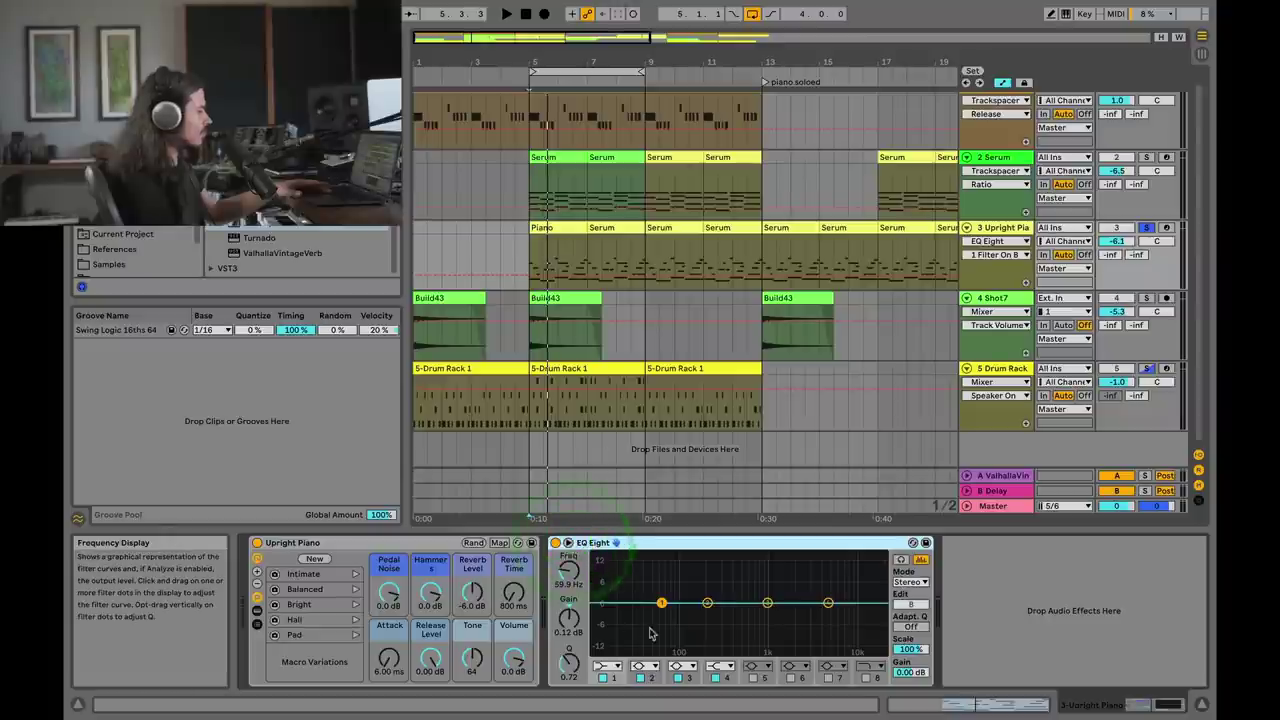
left_click(605, 666)
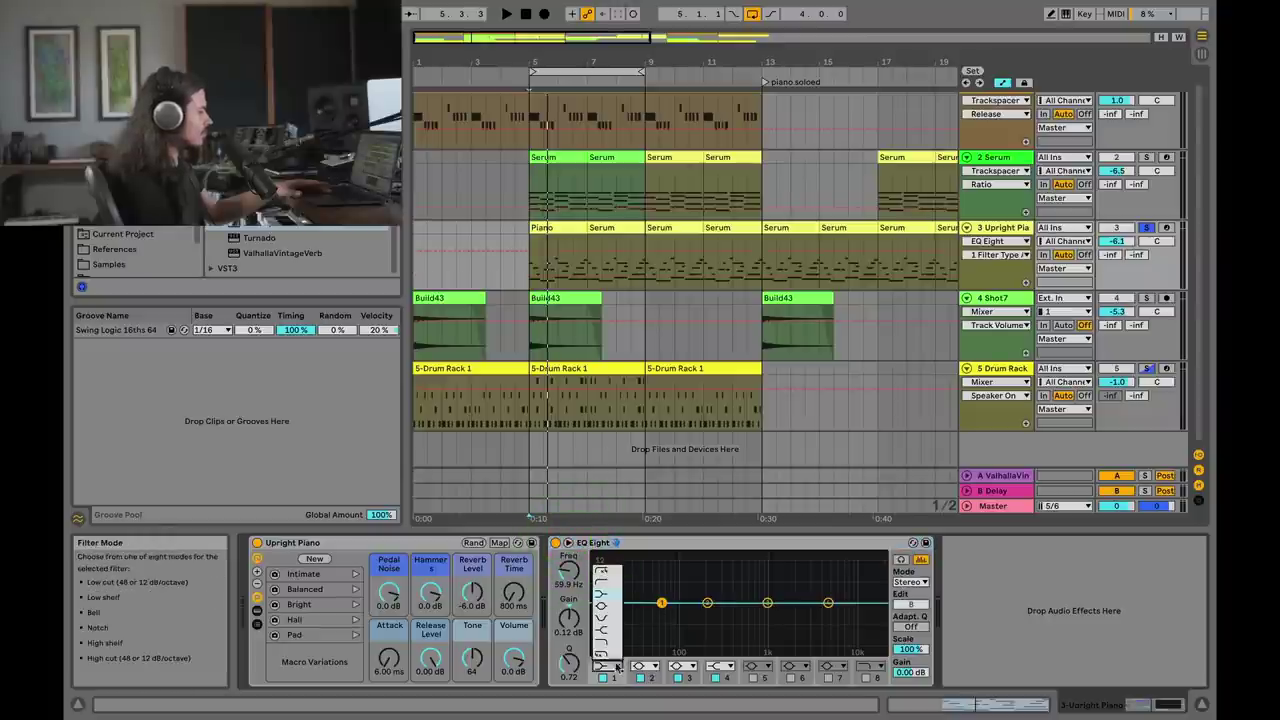
left_click(612, 574)
left_click_drag(659, 615, 697, 617)
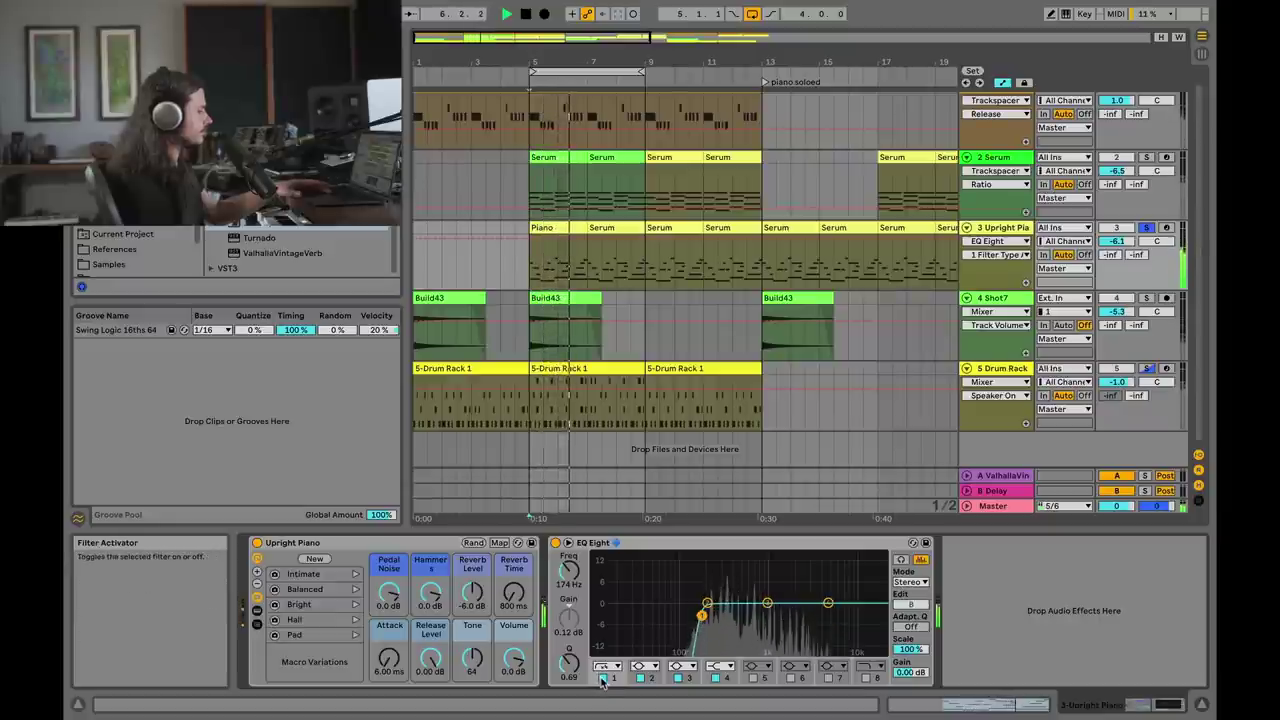
Compare the piano EQ on and off from bar 13, leaving it switched on
key("space")
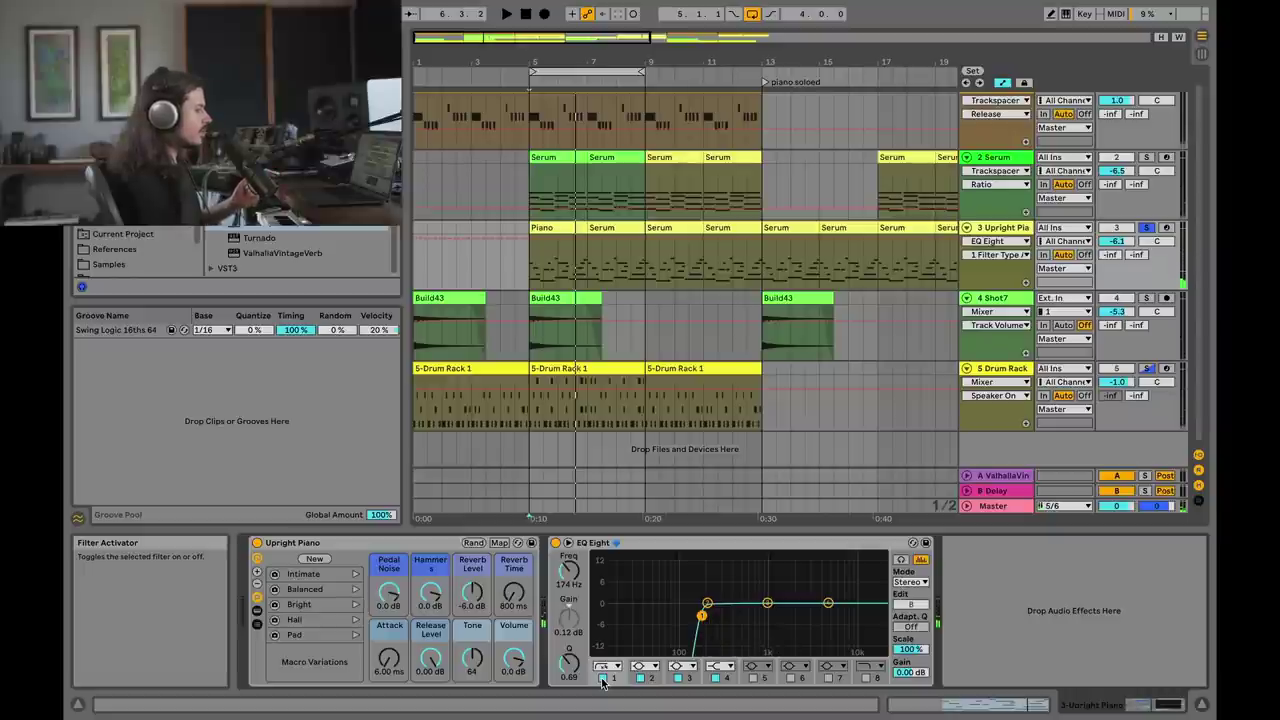
left_click(763, 262)
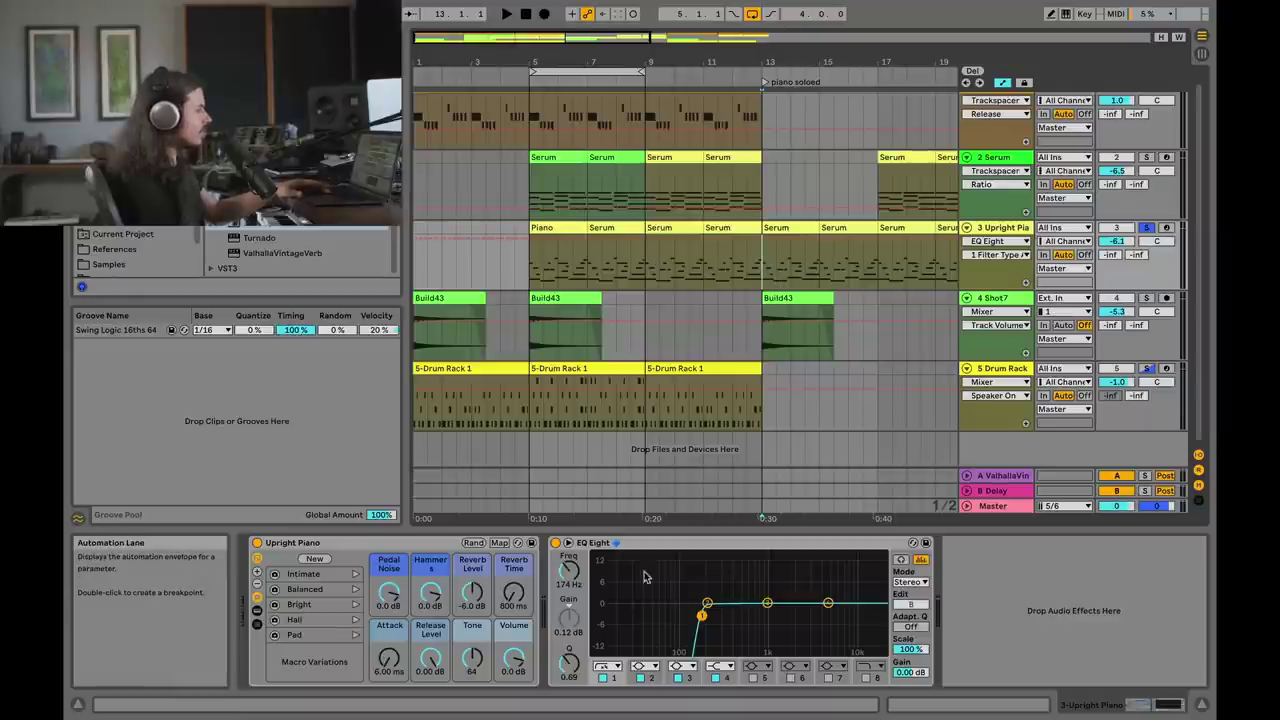
left_click(556, 543)
key("space")
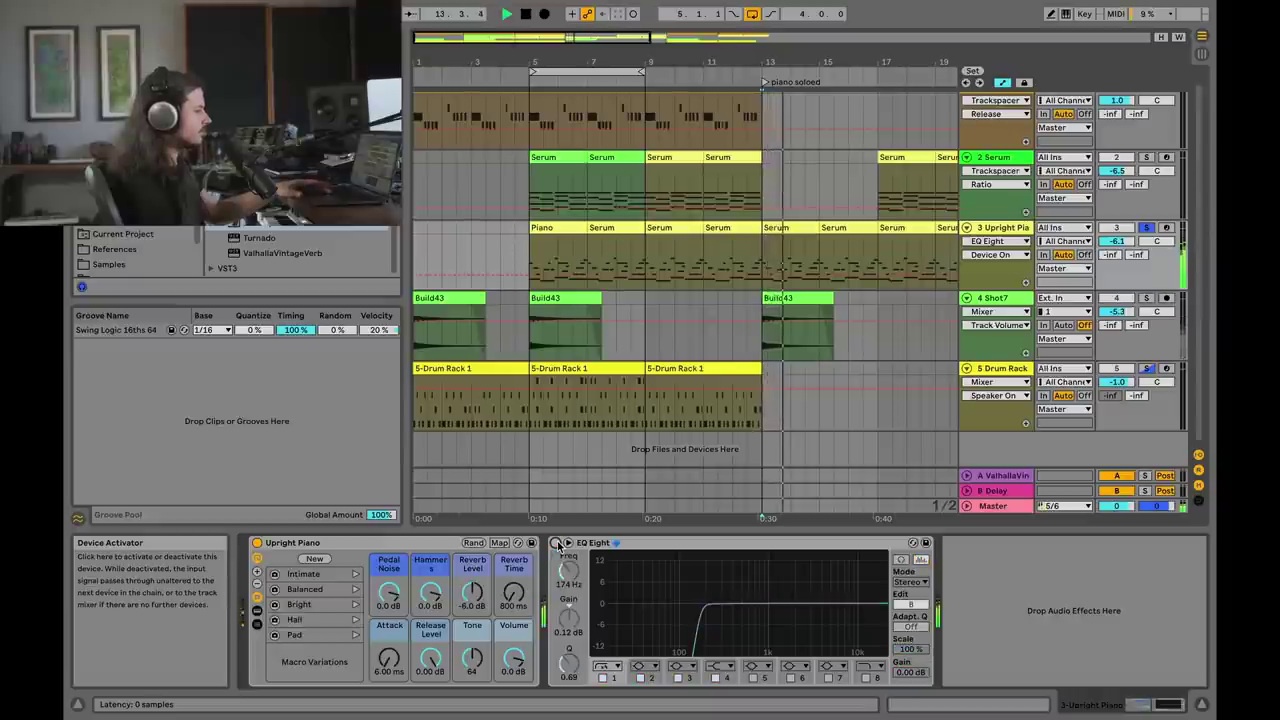
left_click(556, 543)
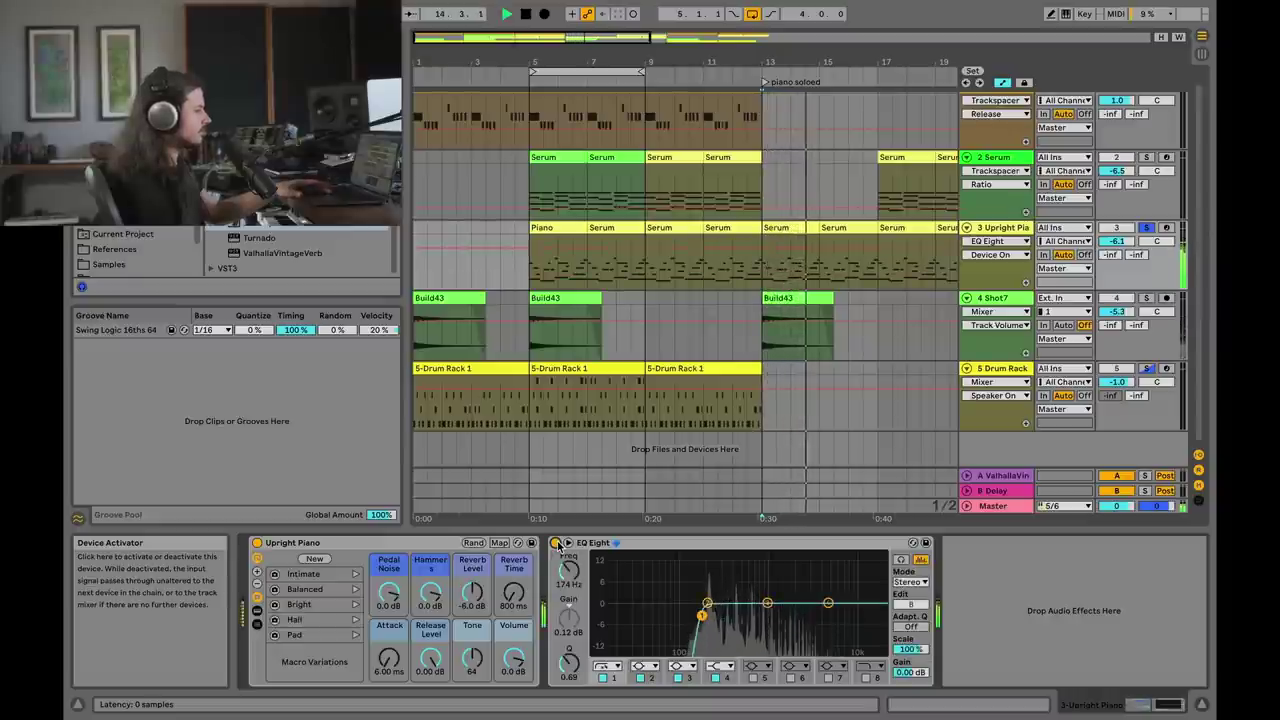
left_click(556, 543)
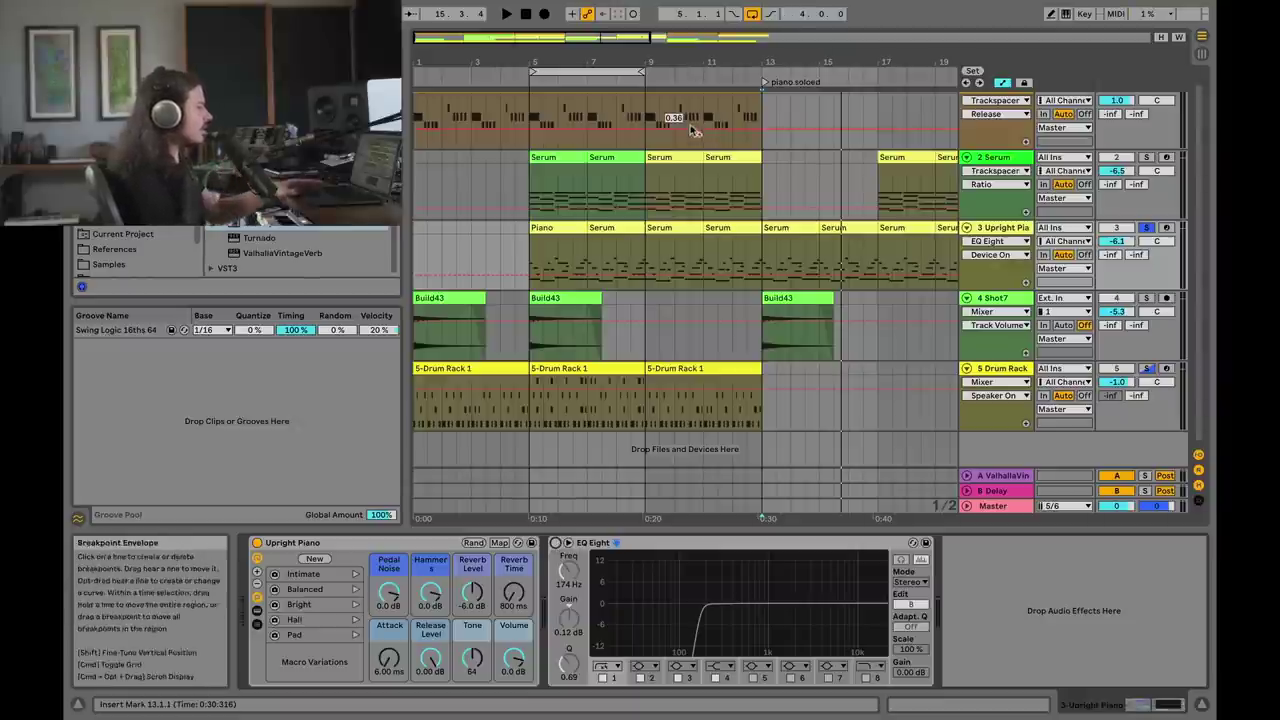
scroll(707, 136, "up", 1)
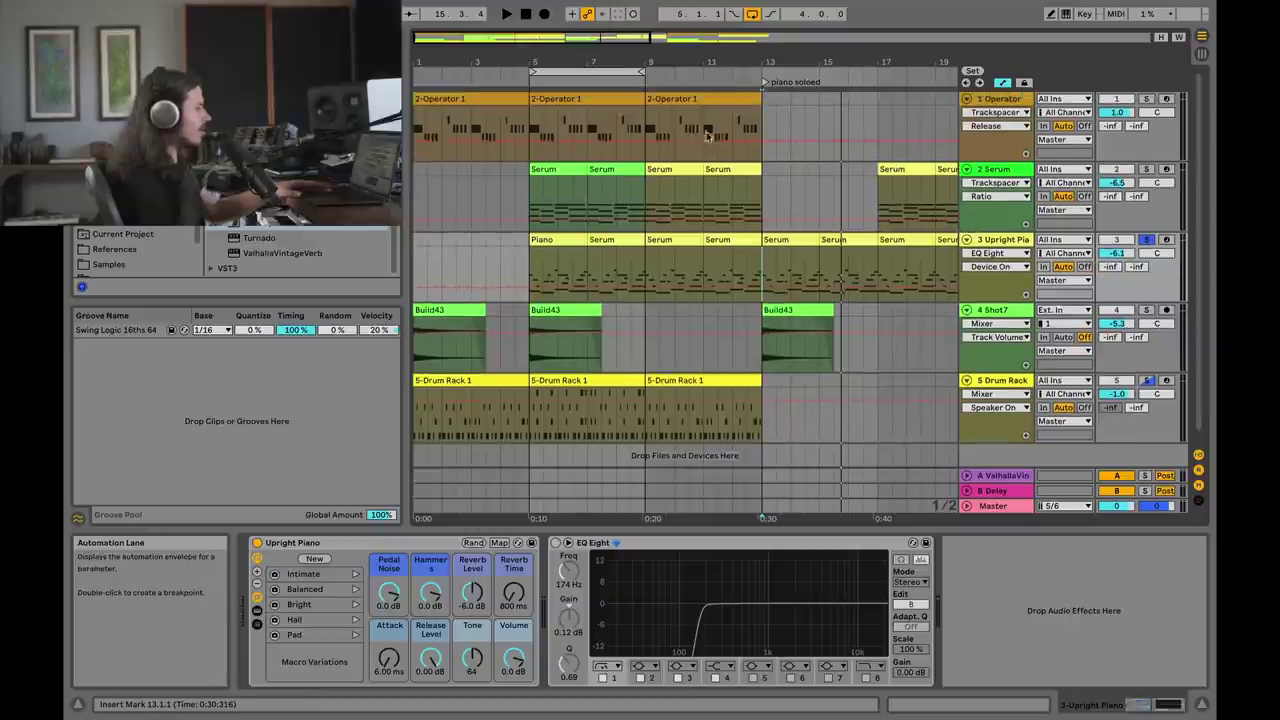
left_click(557, 543)
left_click(557, 543)
left_click(557, 543)
left_click(557, 543)
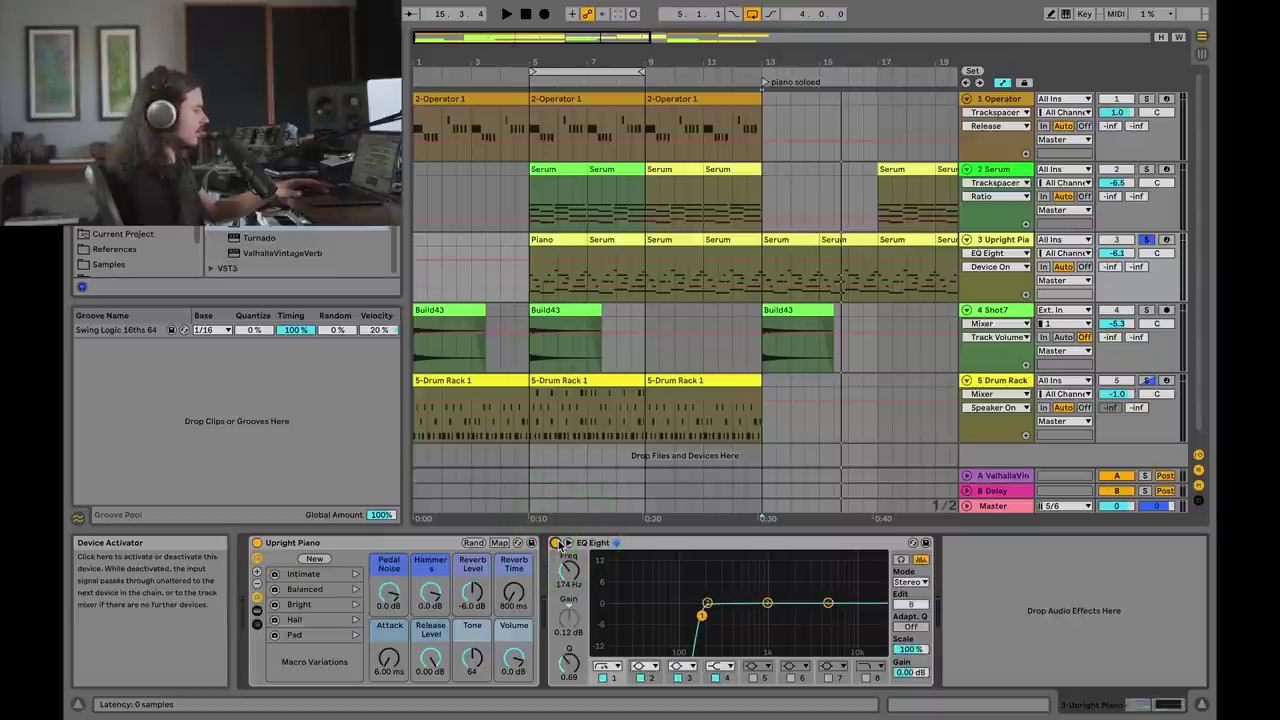
Replace the piano's EQ Eight with a Trackspacer sidechained from the 1-Operator track
right_click(628, 543)
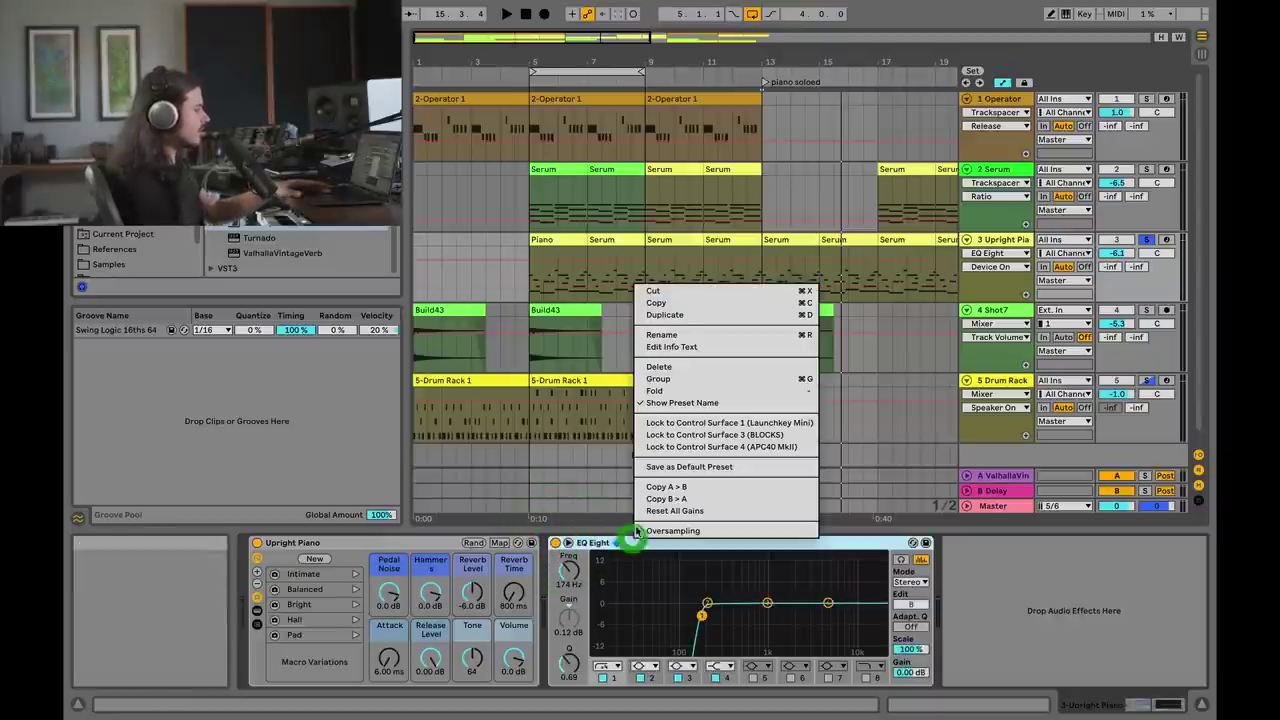
left_click(677, 288)
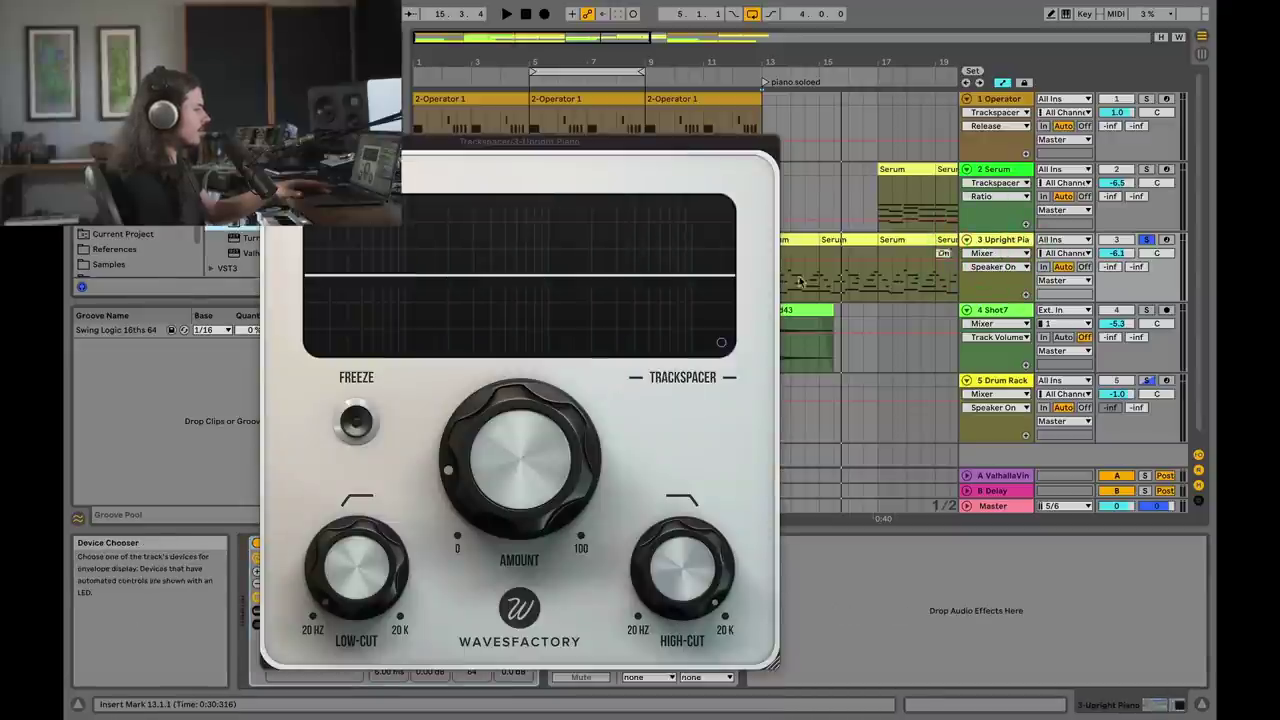
left_click_drag(474, 165, 887, 165)
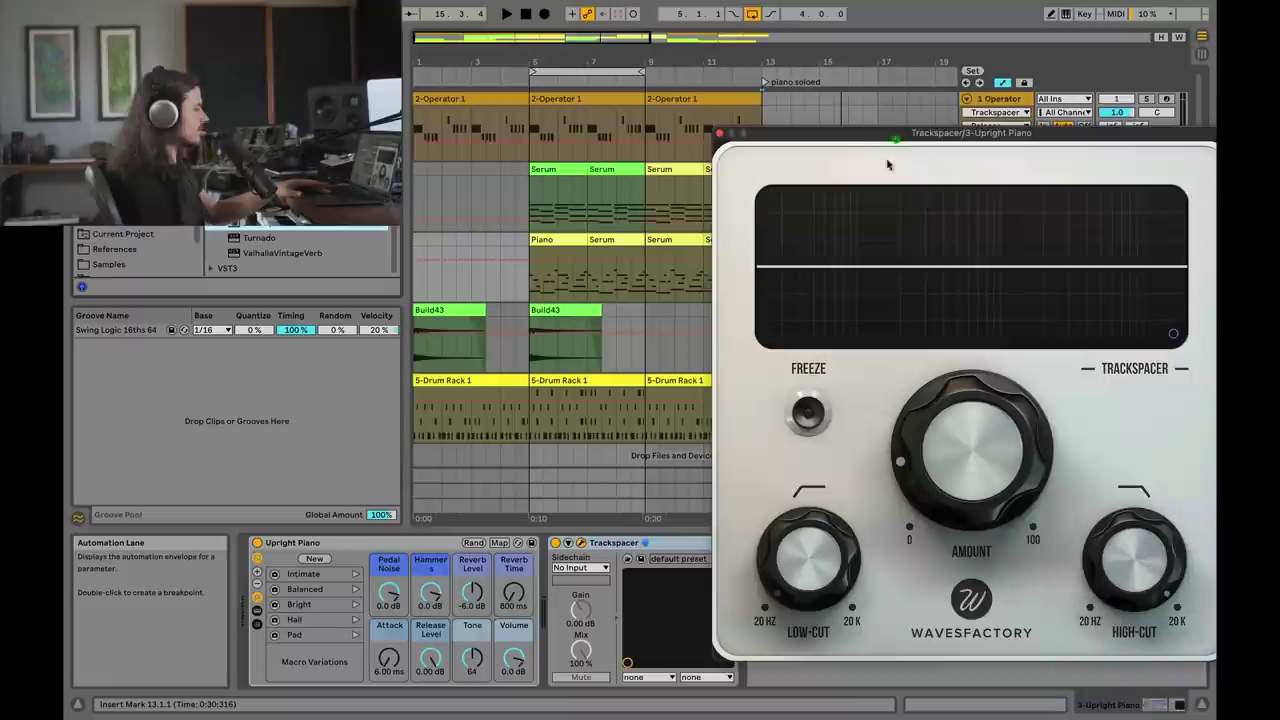
left_click(580, 567)
left_click(589, 584)
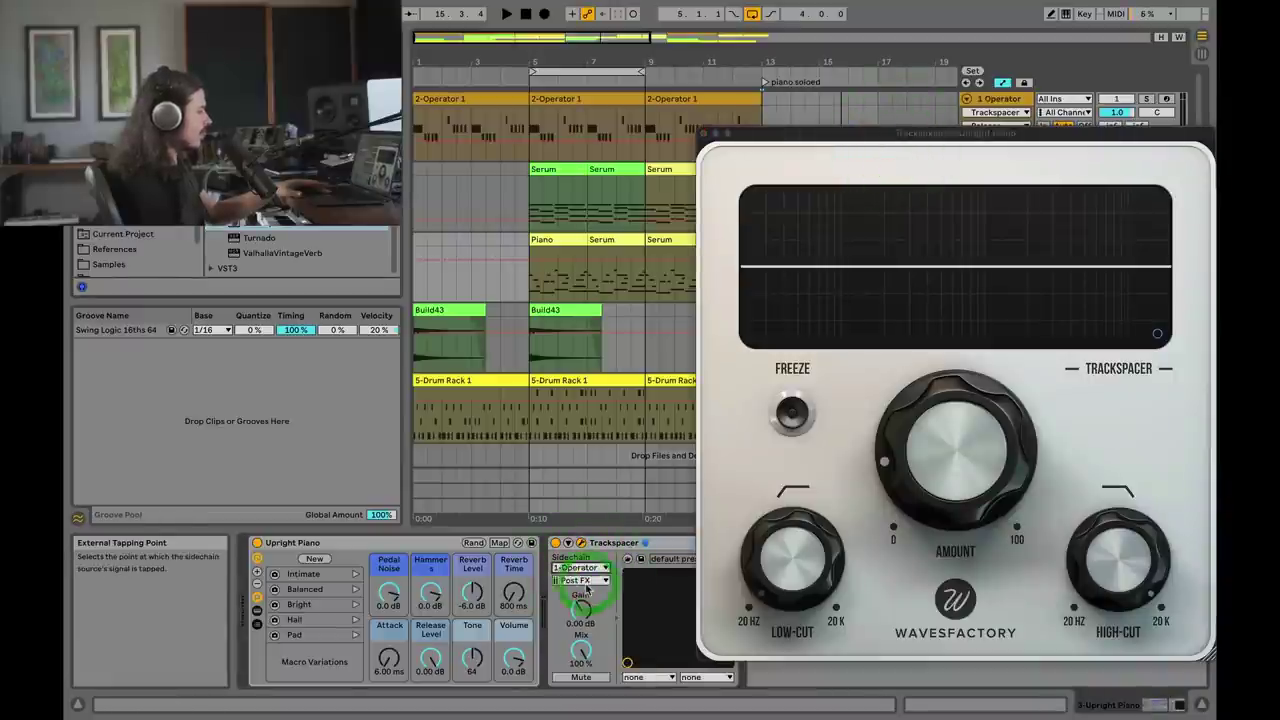
left_click_drag(811, 134, 534, 126)
Set the piano Trackspacer's high cut to 3.62 kHz and raise its Amount to about 54%
left_click_drag(848, 548, 838, 591)
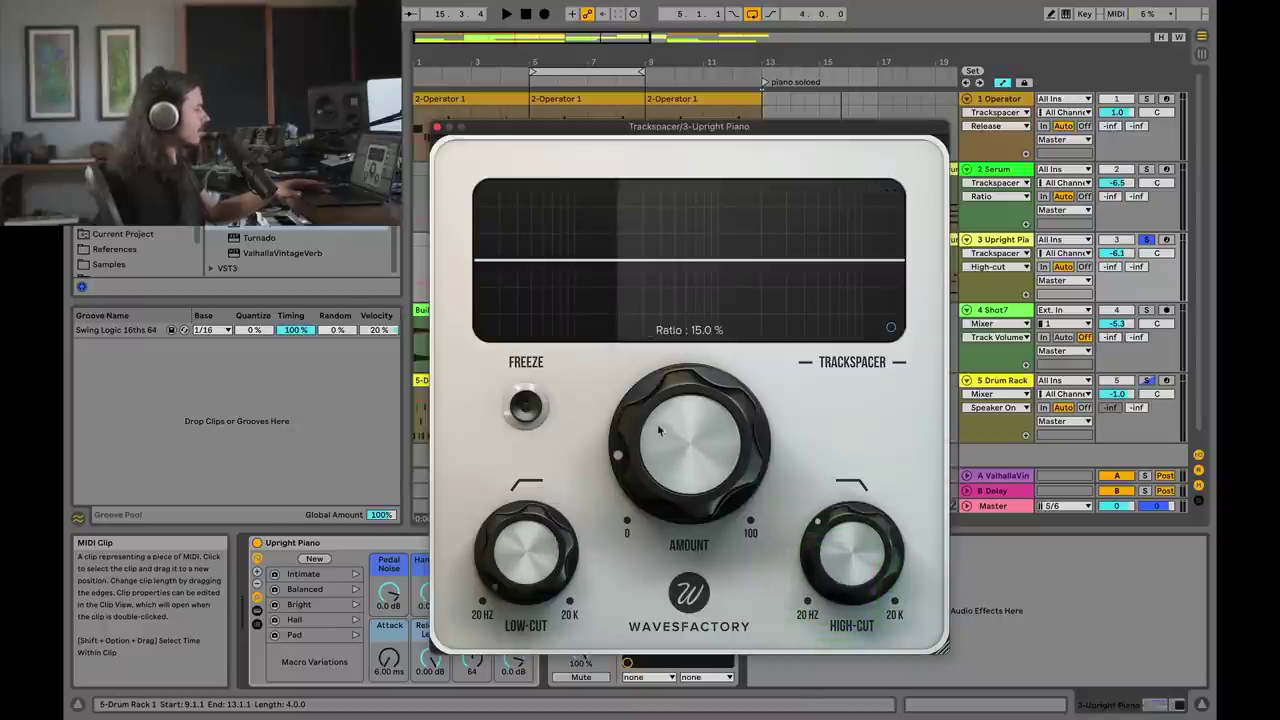
key("space")
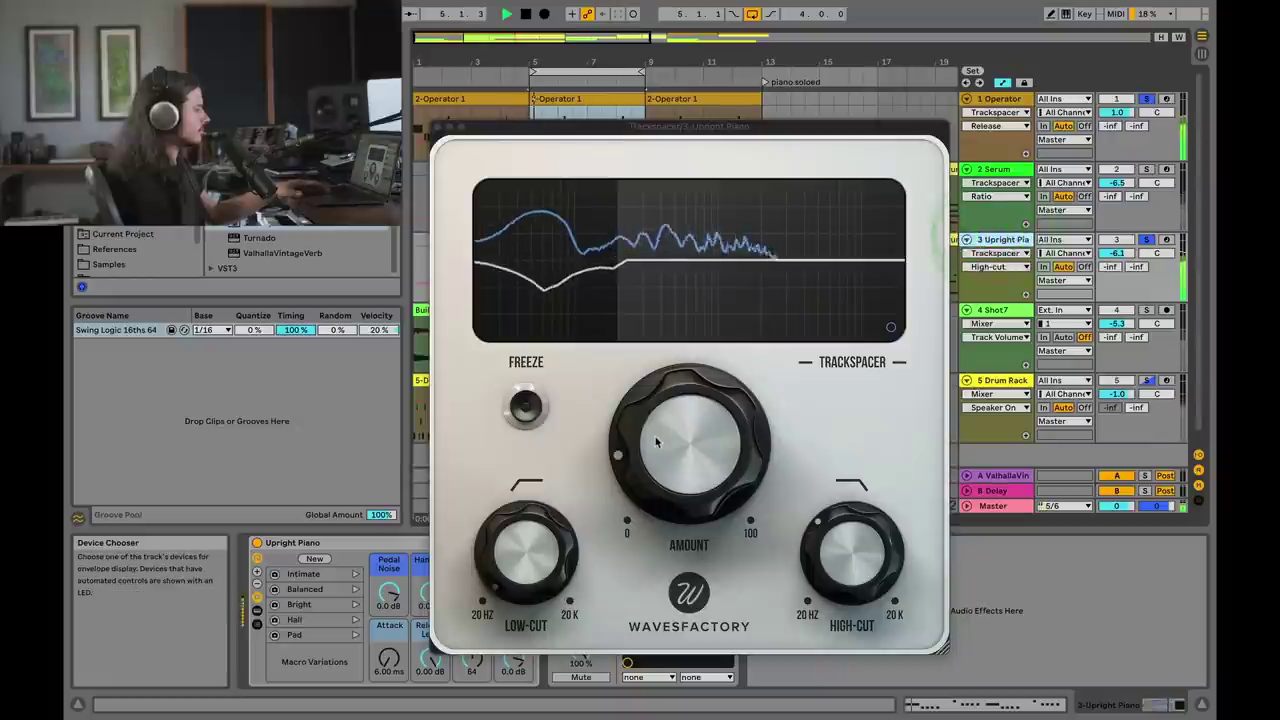
mouse_move(655, 438)
left_click_drag(655, 440, 666, 385)
key("space")
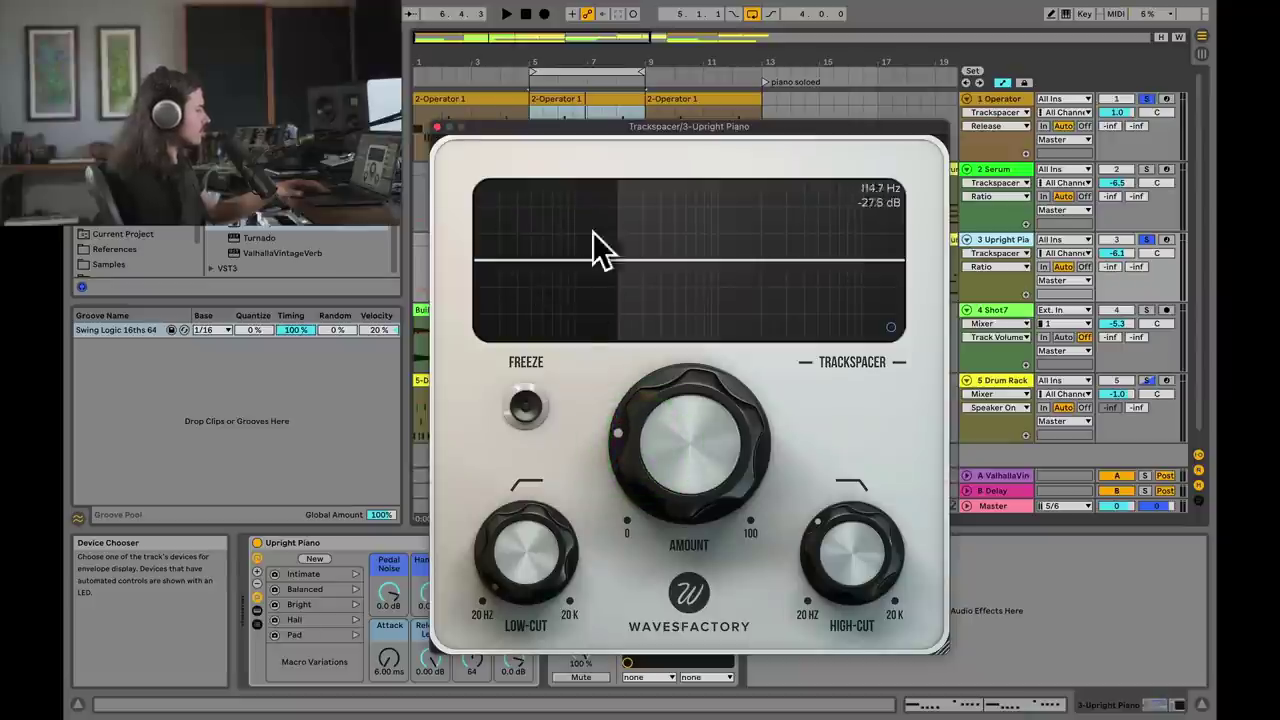
left_click_drag(644, 465, 668, 330)
key("space")
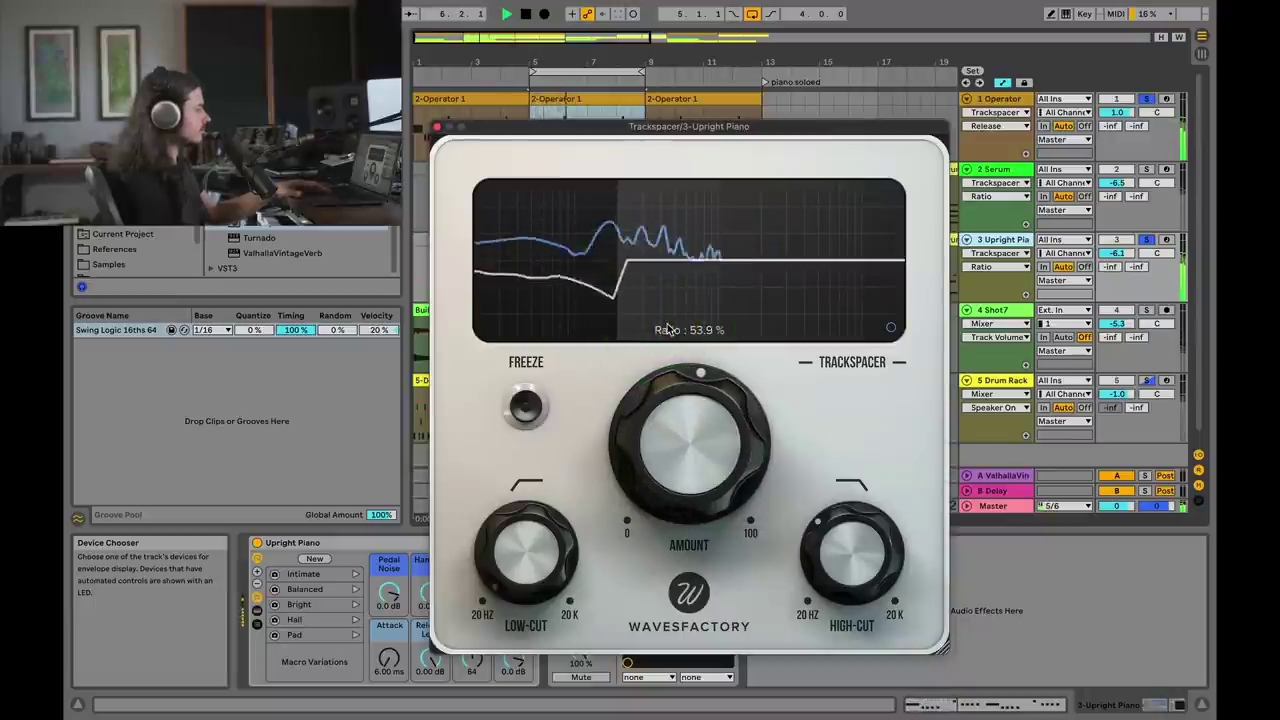
mouse_move(645, 355)
key("space")
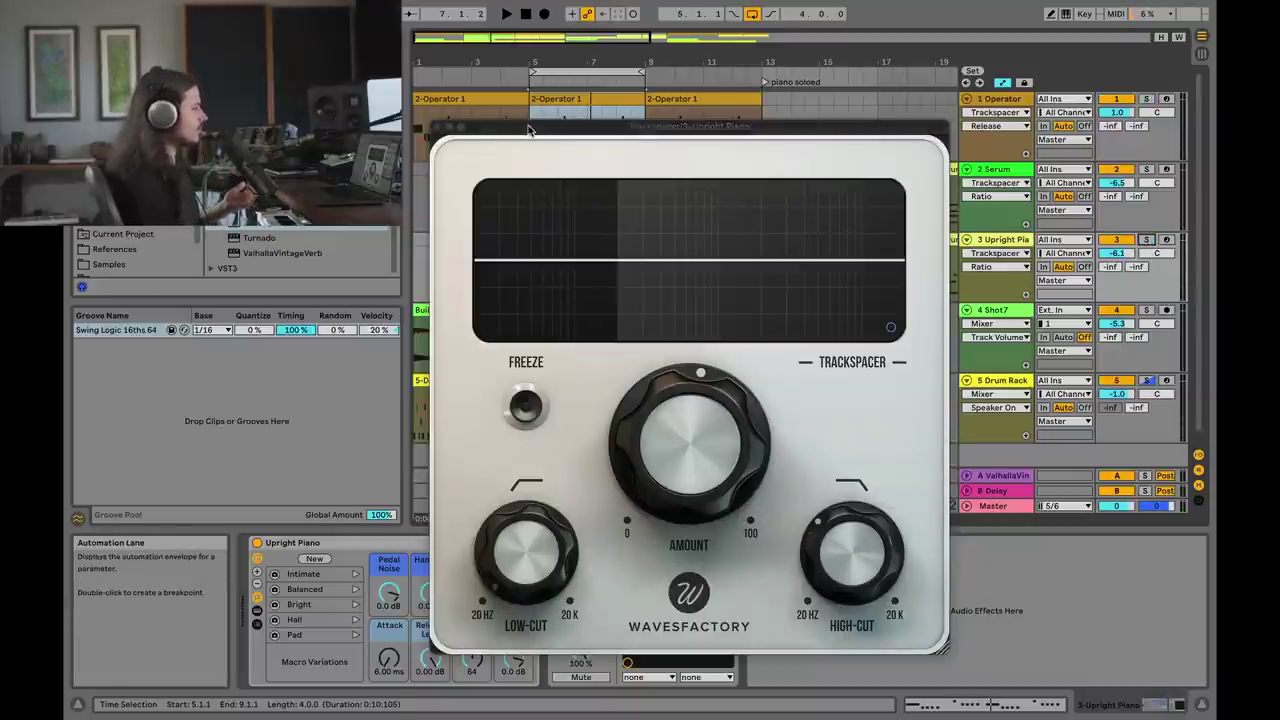
Close the Trackspacer window and unsolo the Drum Rack's kick pad so all drums play
left_click_drag(529, 127, 785, 83)
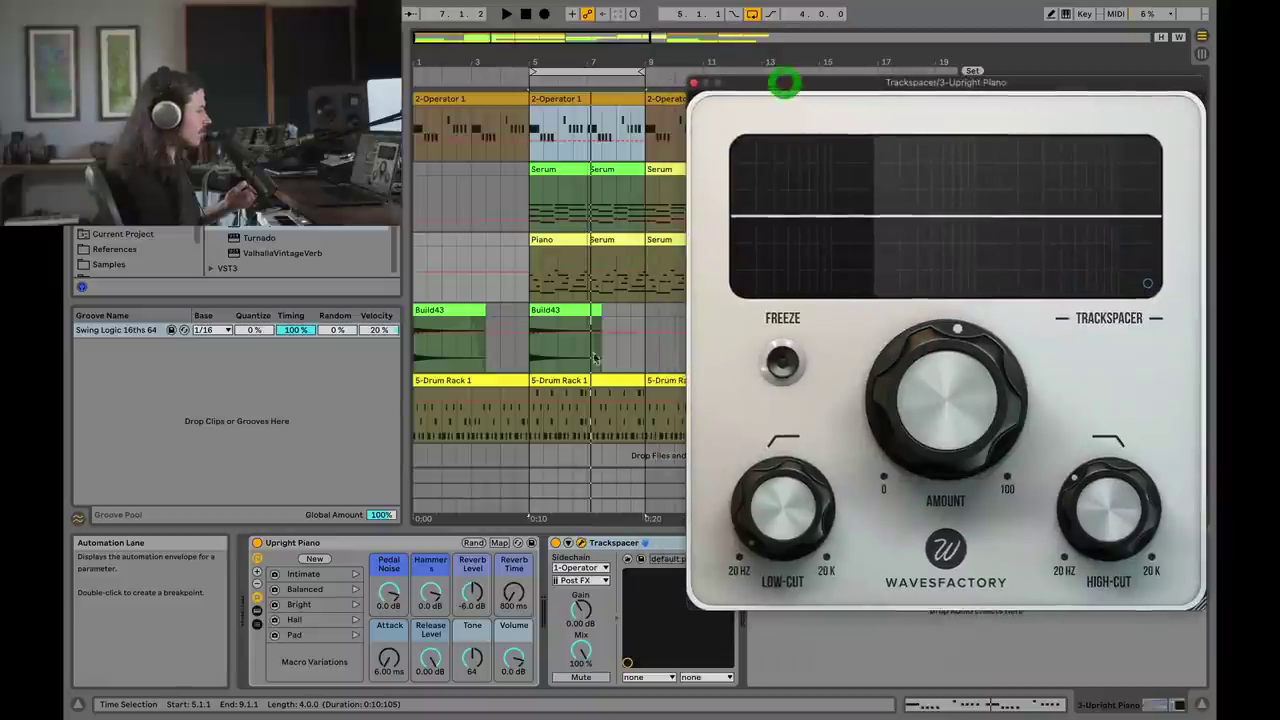
left_click(695, 84)
left_click(1003, 381)
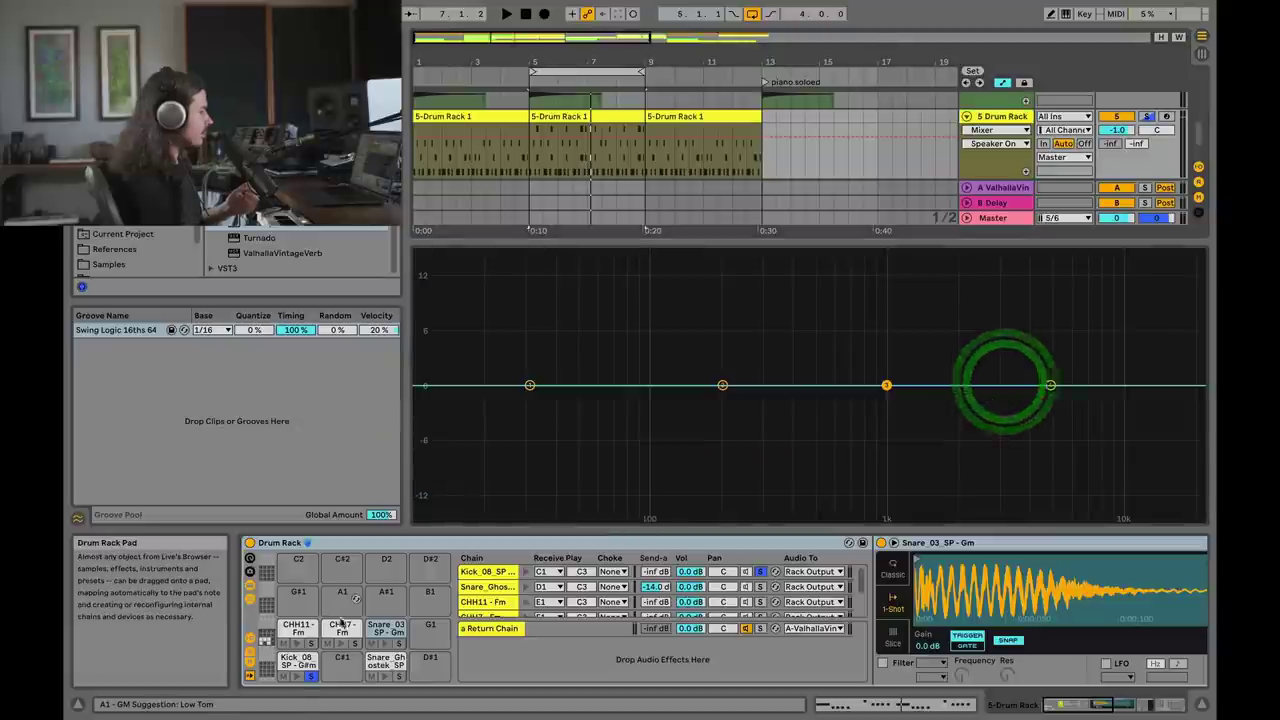
left_click(311, 676)
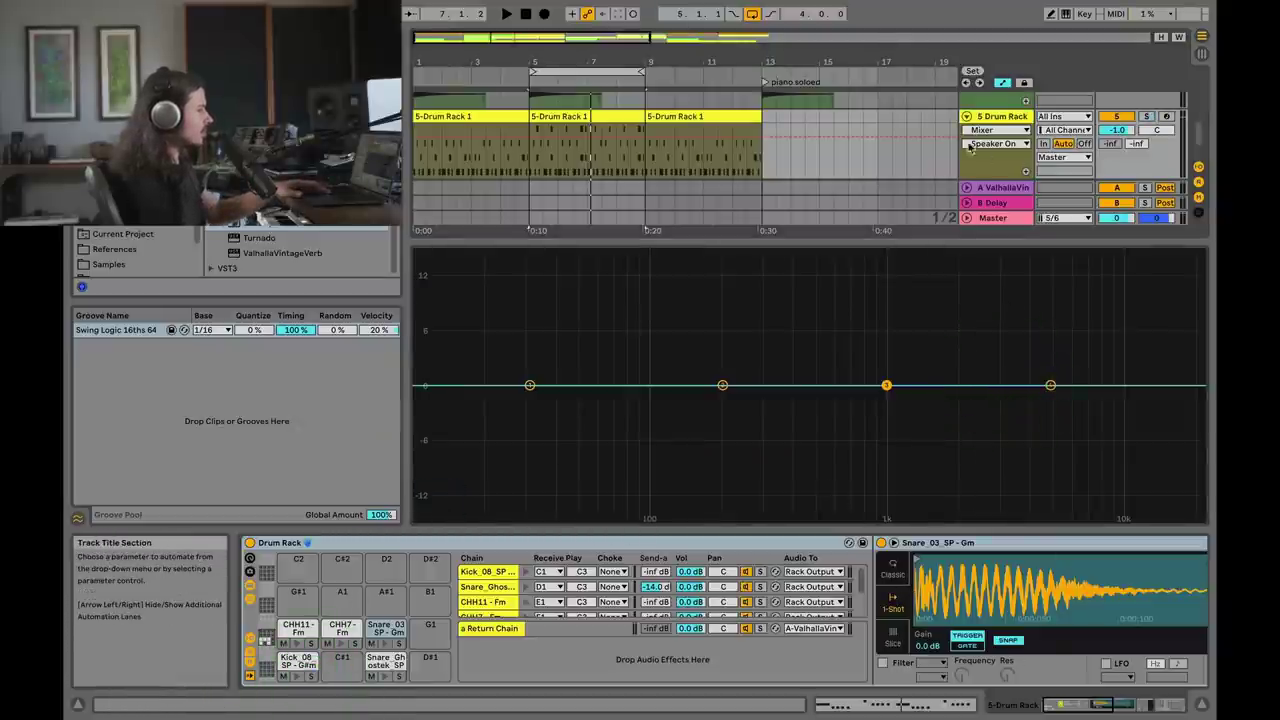
left_click(995, 100)
Play bars 5 to 9 of the piano with its Trackspacer window reopened
left_click(612, 258)
key("space")
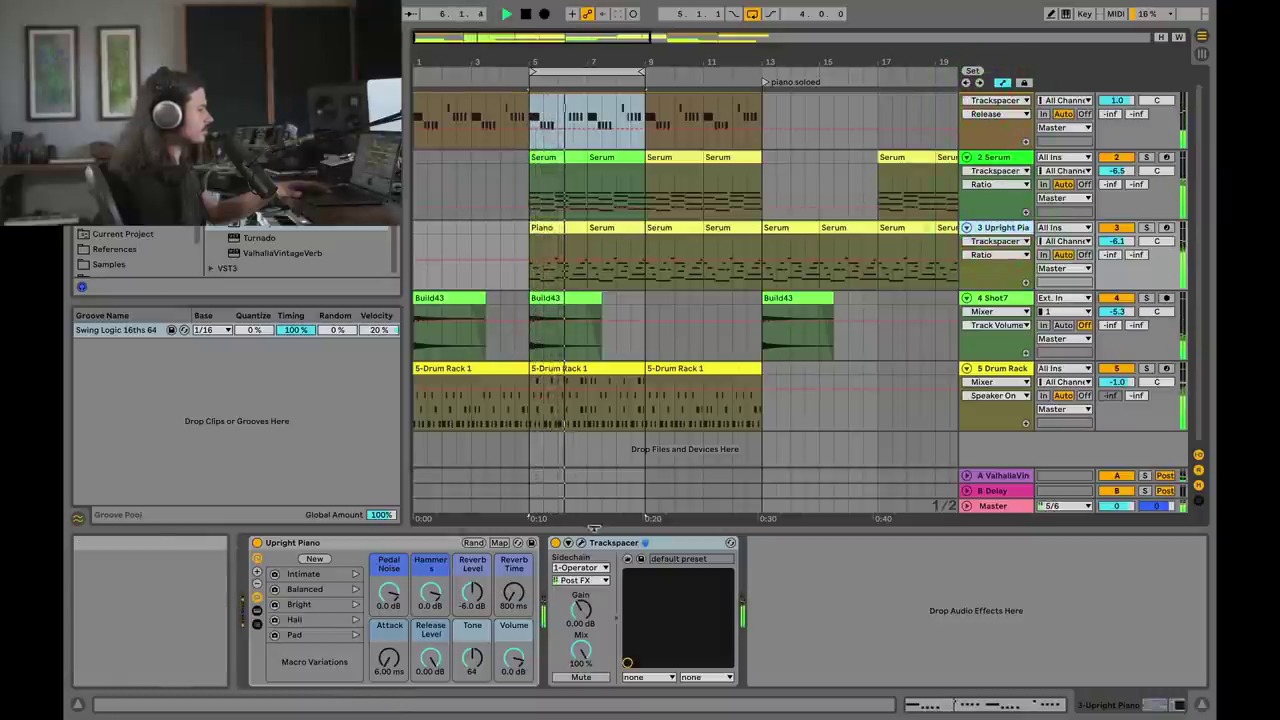
left_click(581, 542)
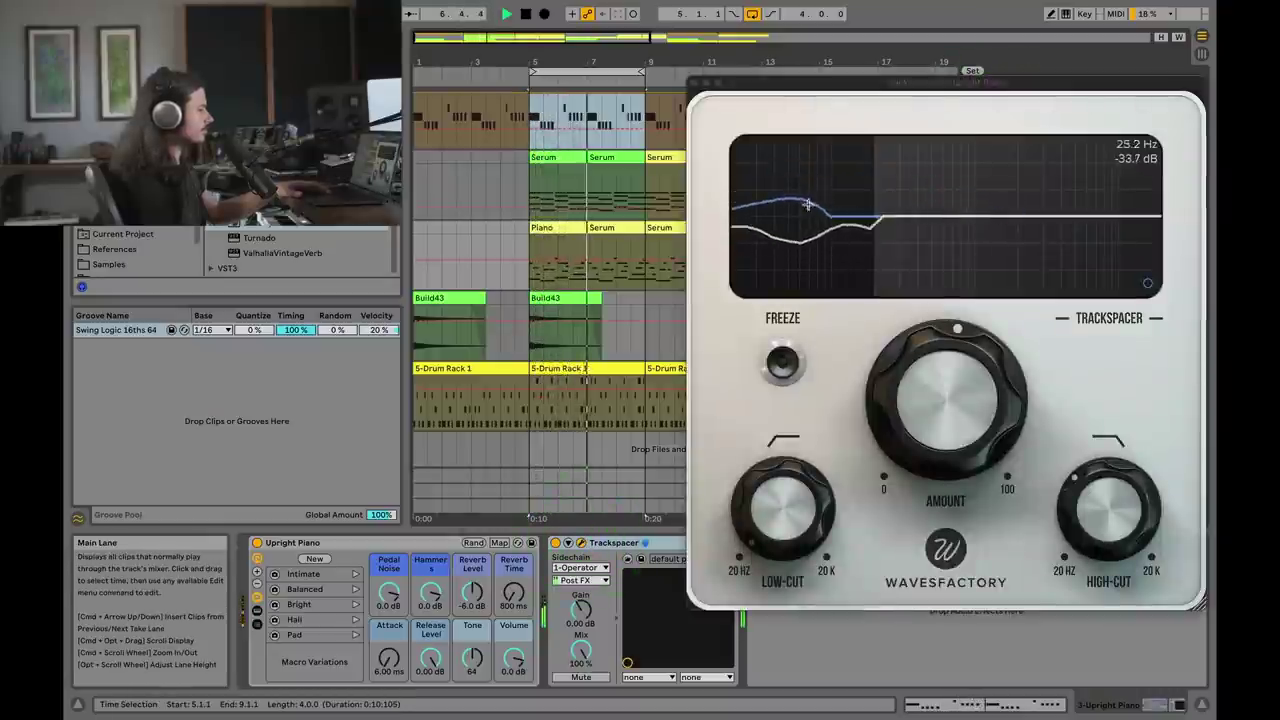
left_click_drag(896, 85, 800, 117)
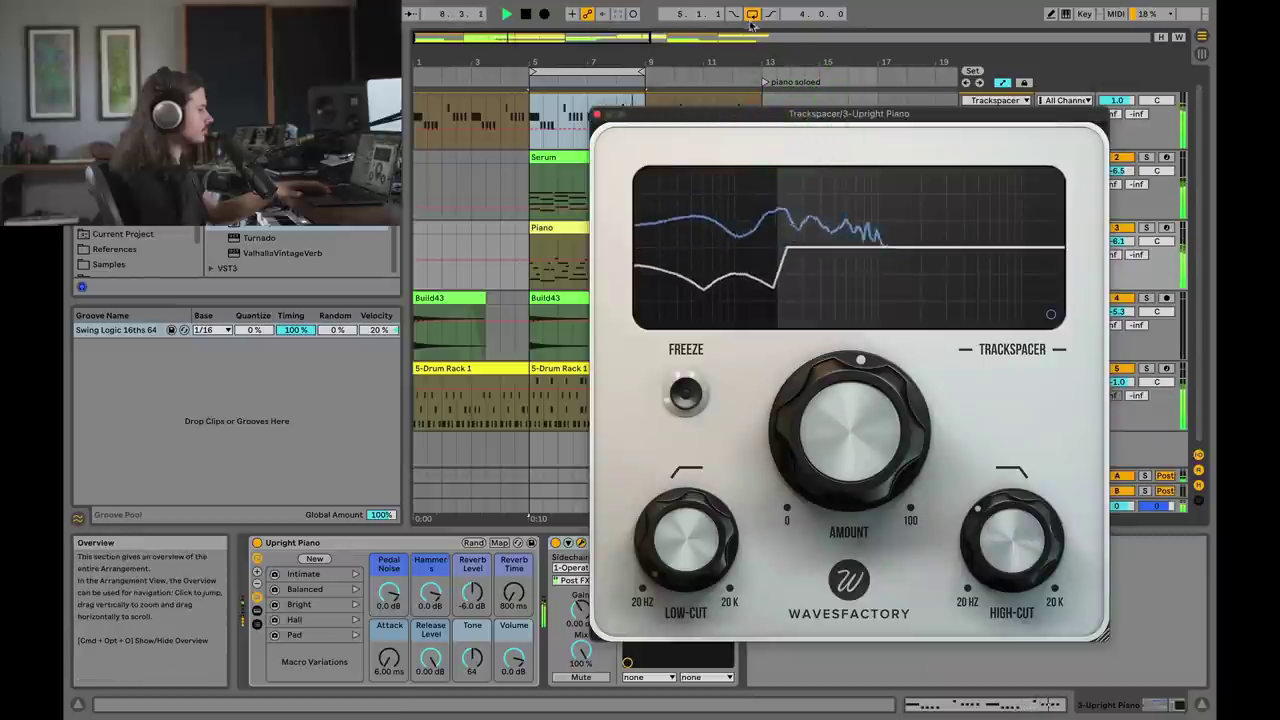
key("space")
Show the 1 Operator track's Trackspacer and replay from bar 5 to hear its ducking
left_click(598, 113)
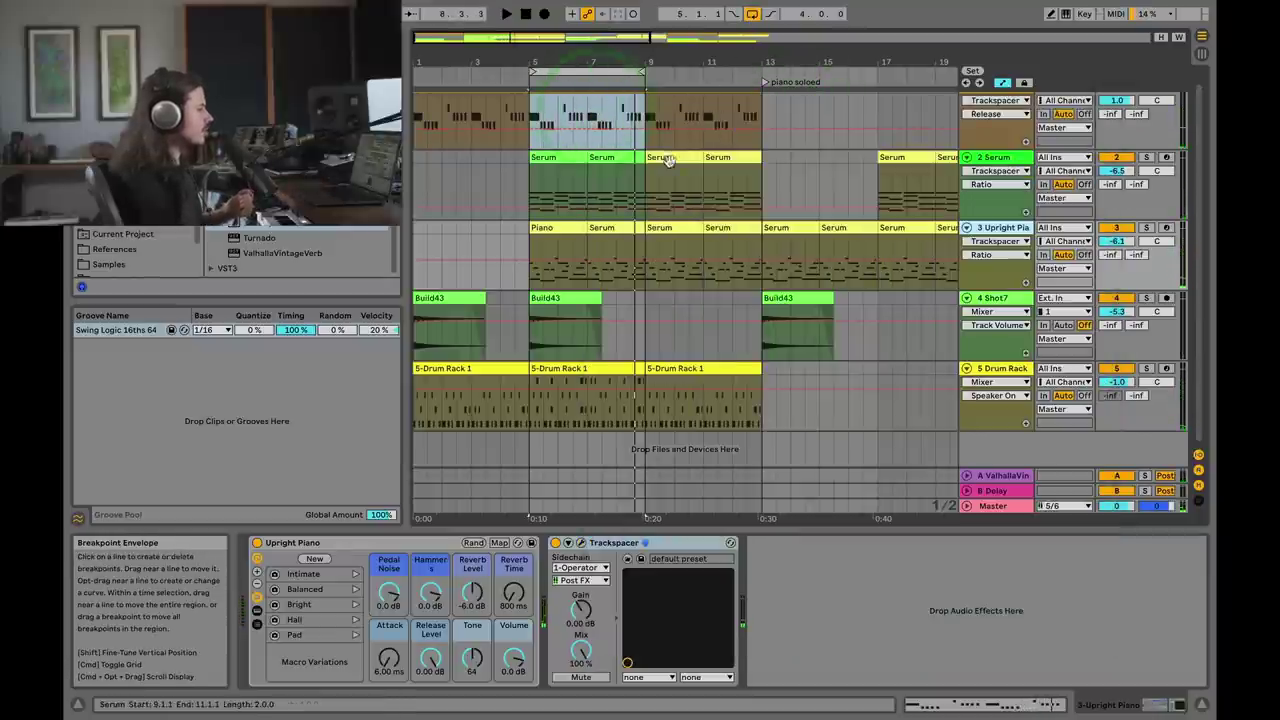
scroll(700, 140, "up", 1)
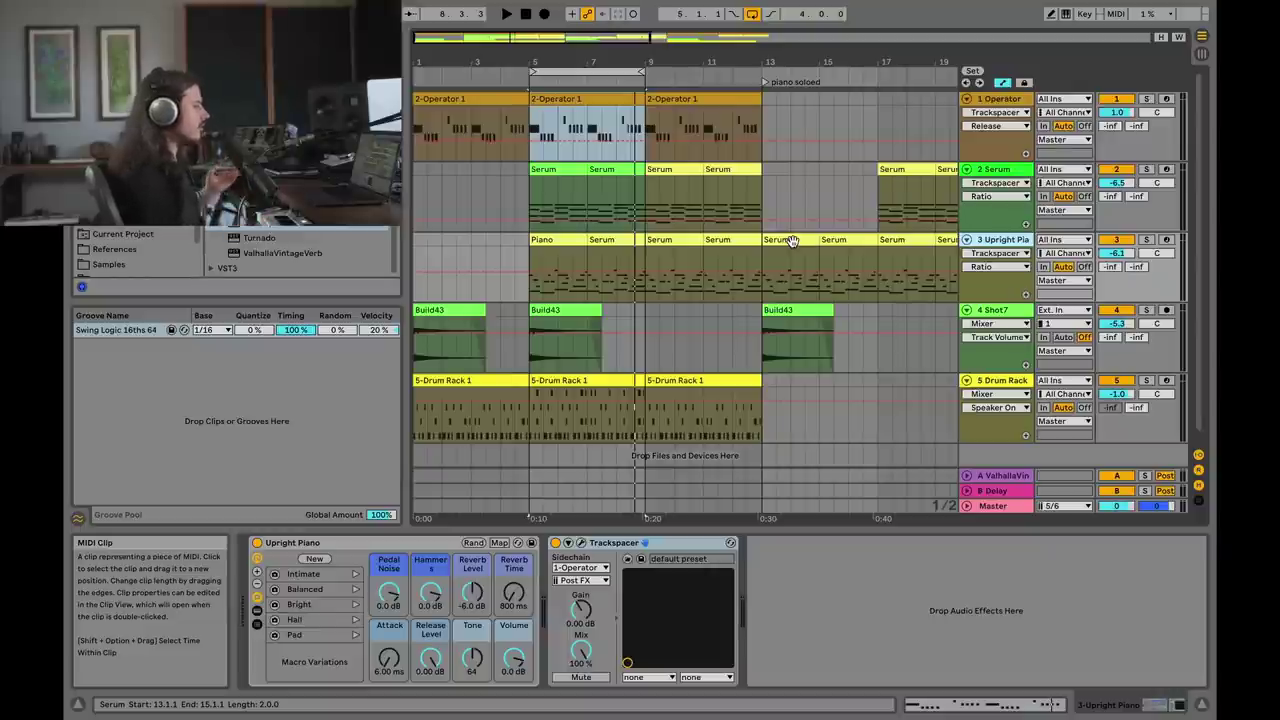
left_click(782, 242)
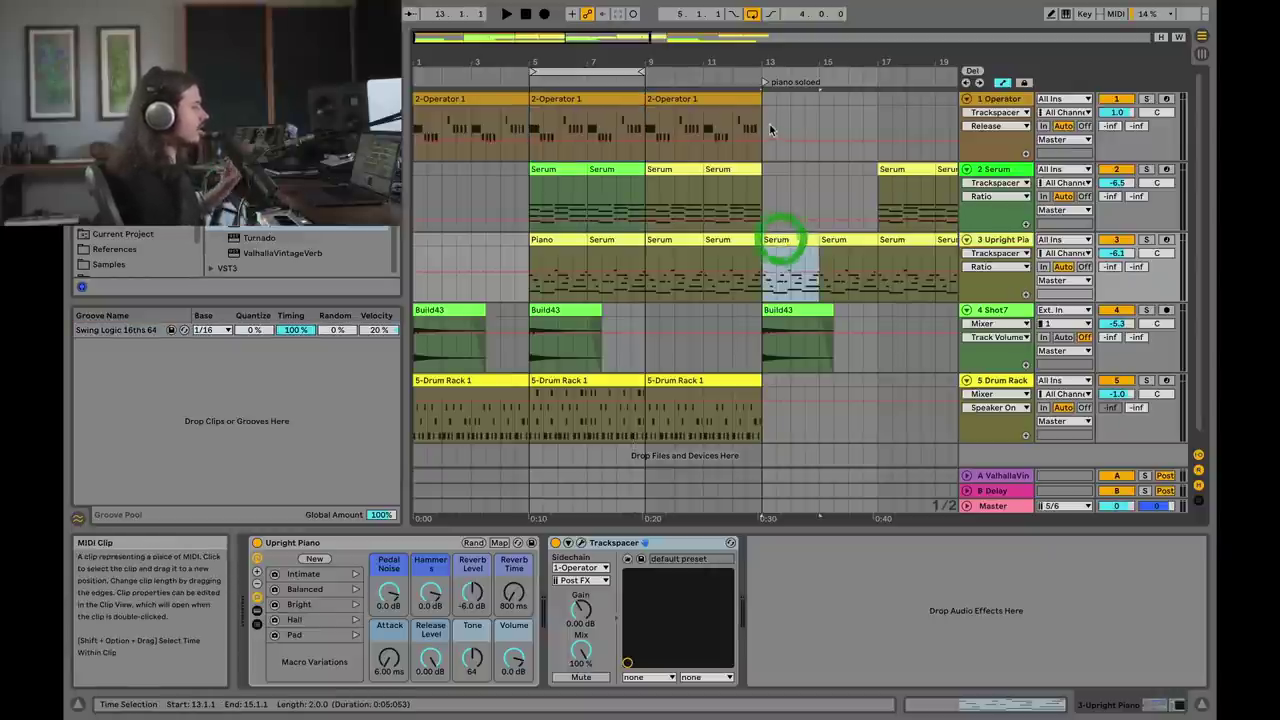
left_click(770, 128)
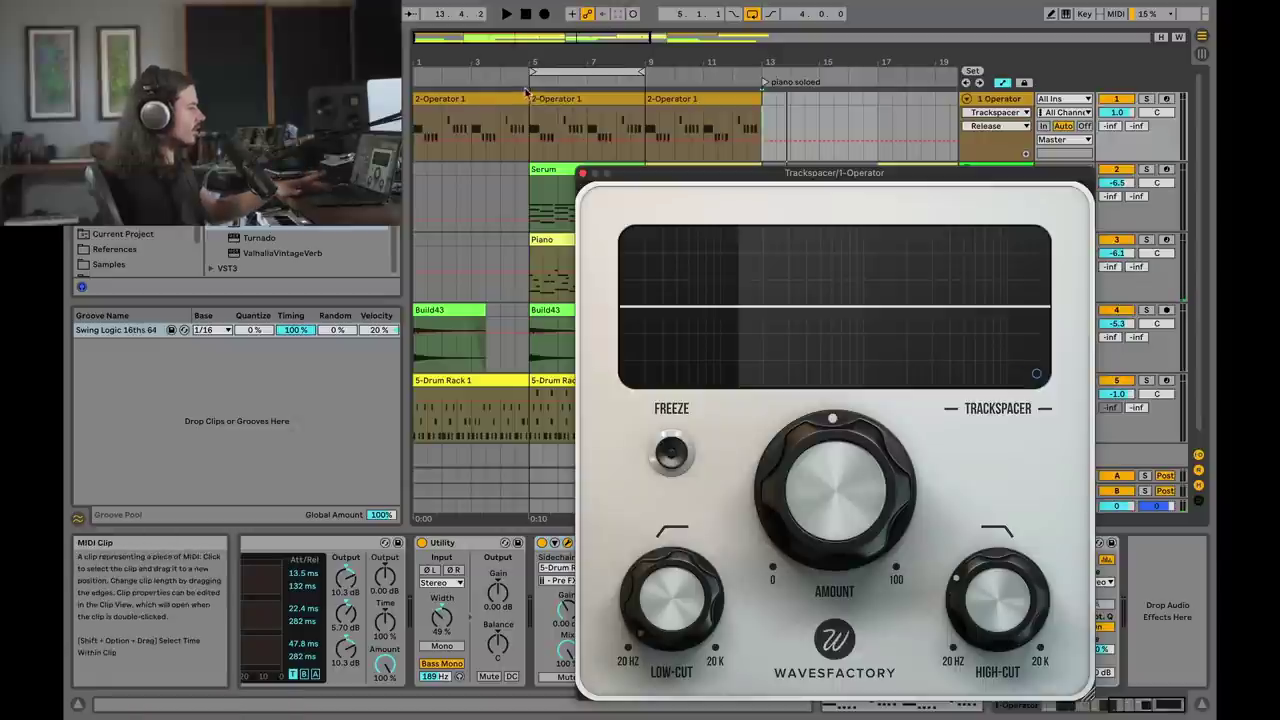
left_click(533, 77)
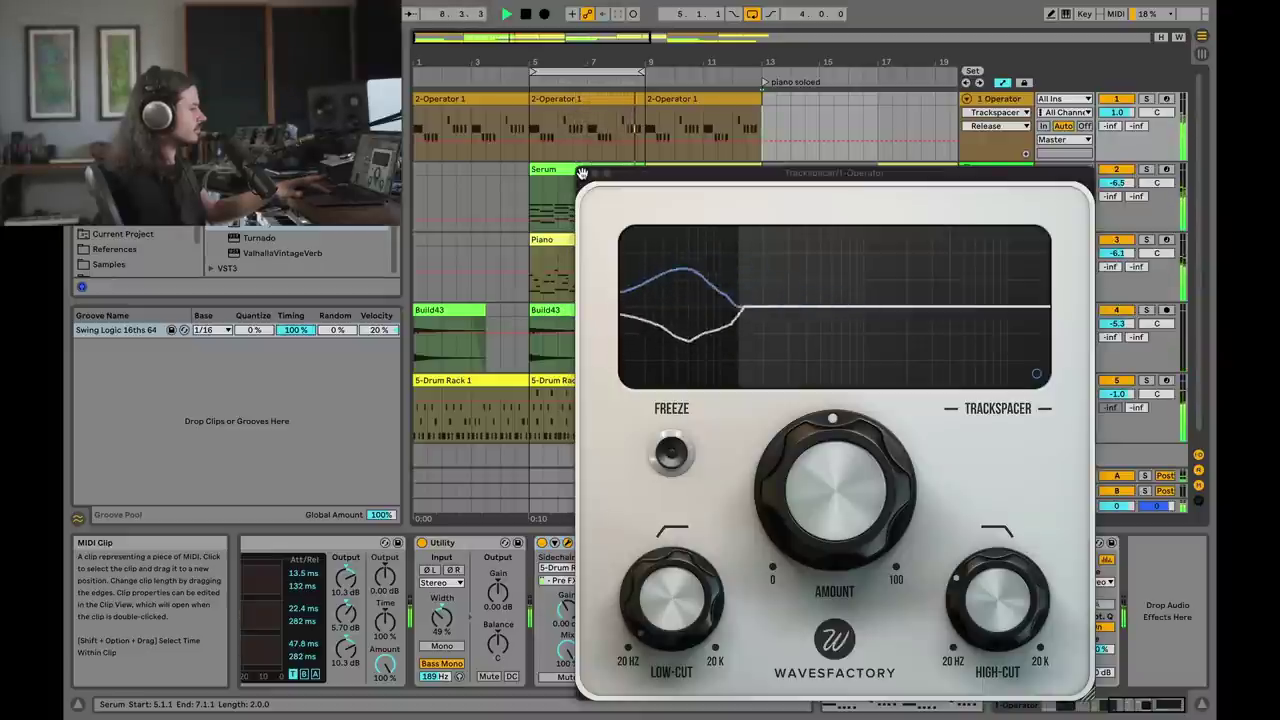
left_click(993, 169)
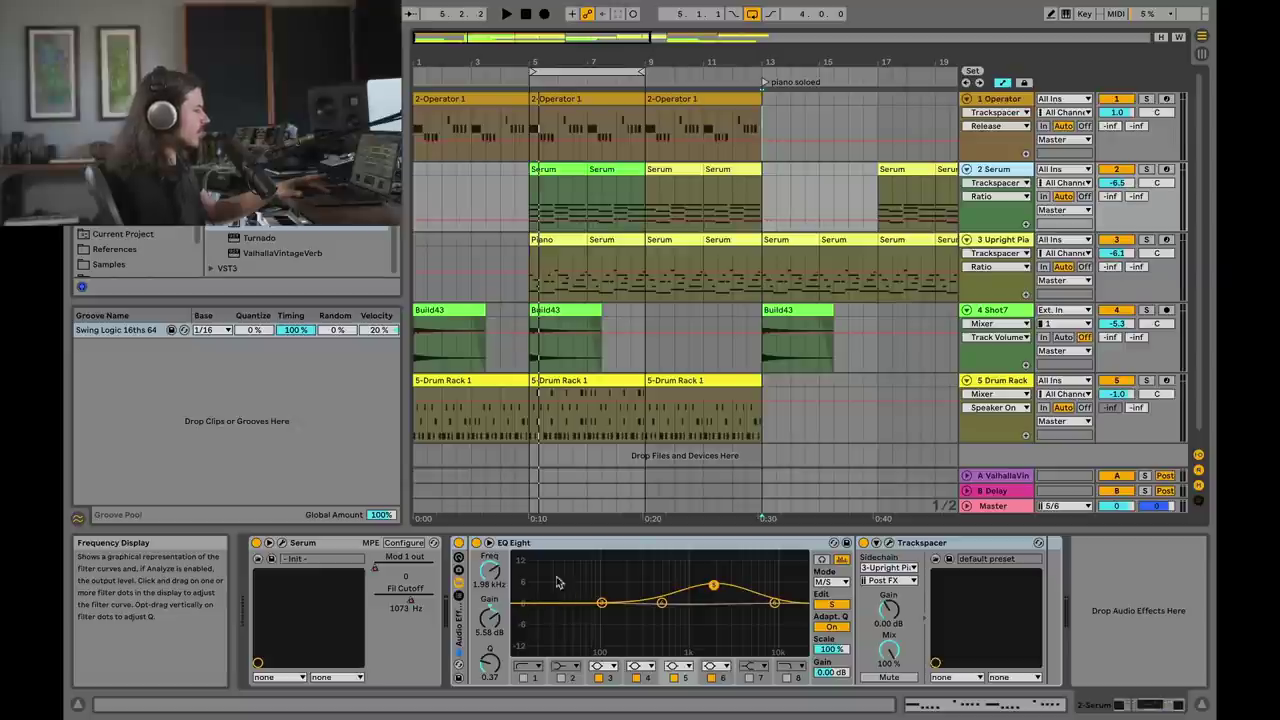
Solo the Serum track and play it from bar 5
left_click(1146, 169)
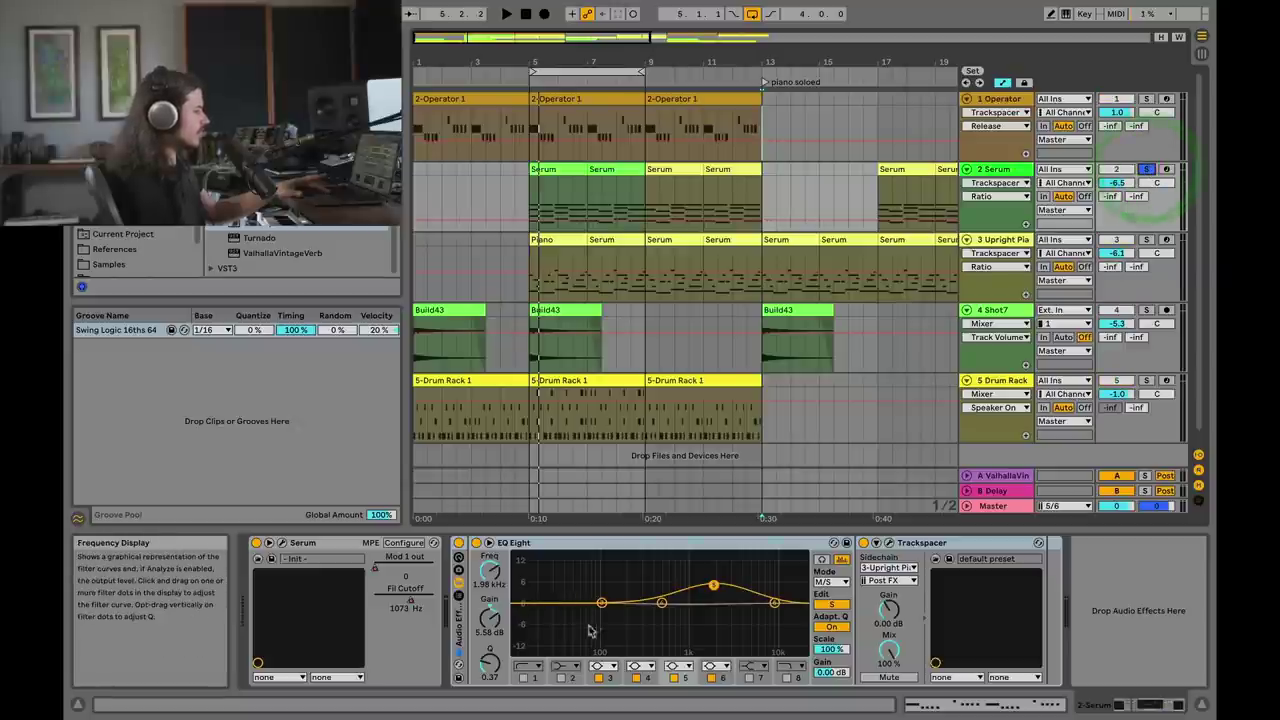
left_click(514, 194)
key("space")
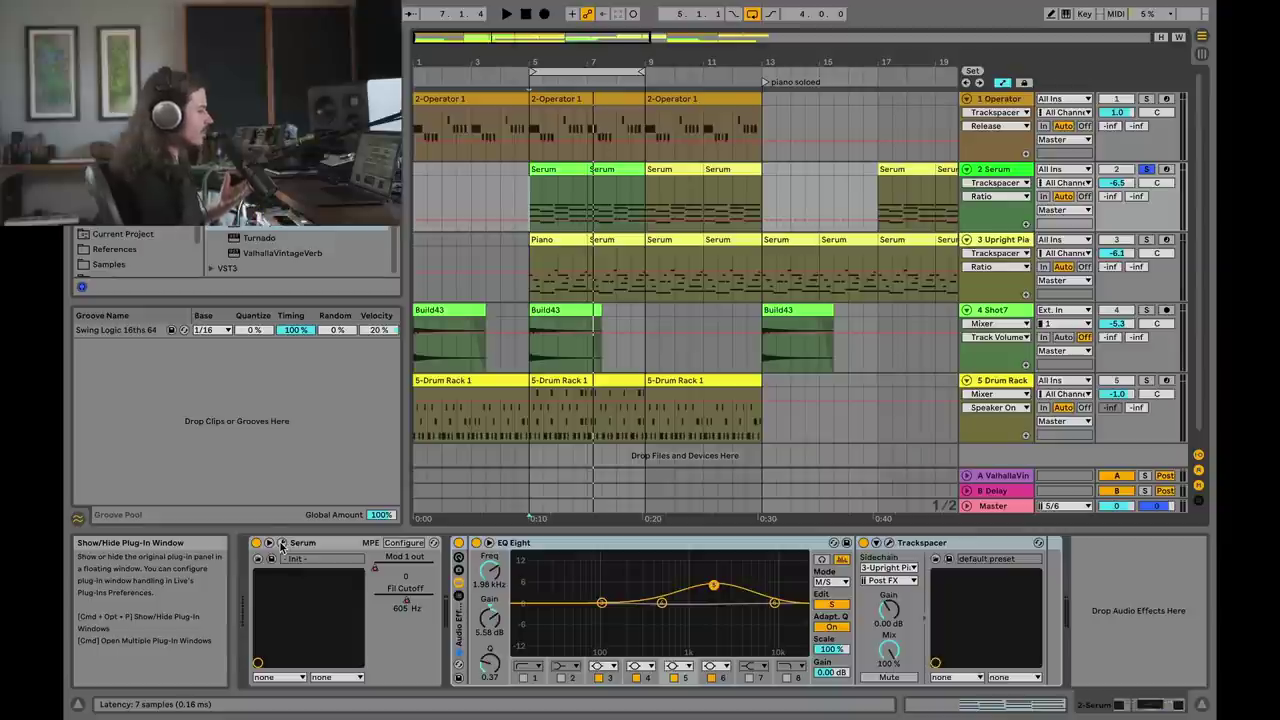
Enable EQ Eight band 1 as a steeper low cut at about 240 Hz
left_click(522, 678)
left_click_drag(570, 615, 628, 613)
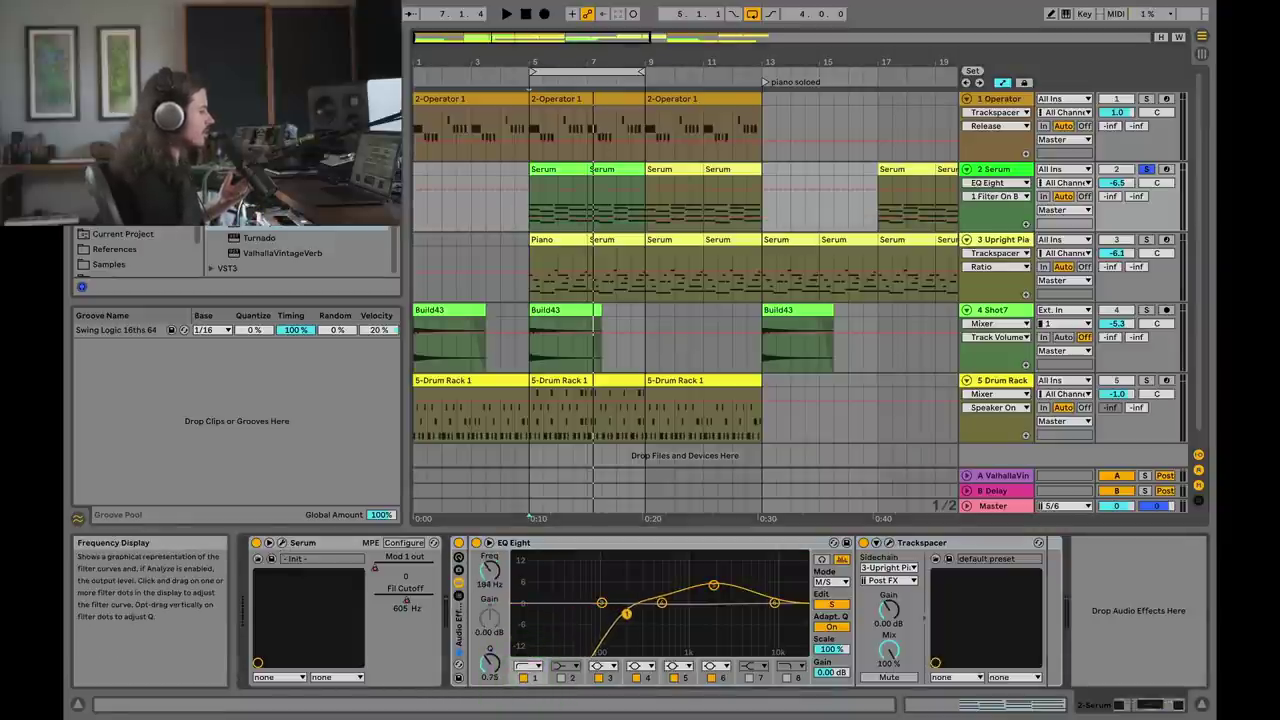
left_click(528, 666)
left_click(529, 563)
left_click_drag(630, 614, 622, 617)
Switch the EQ to M/S with a steep mid-channel low cut at 174 Hz, replaying from bar 5
left_click(831, 581)
left_click(830, 616)
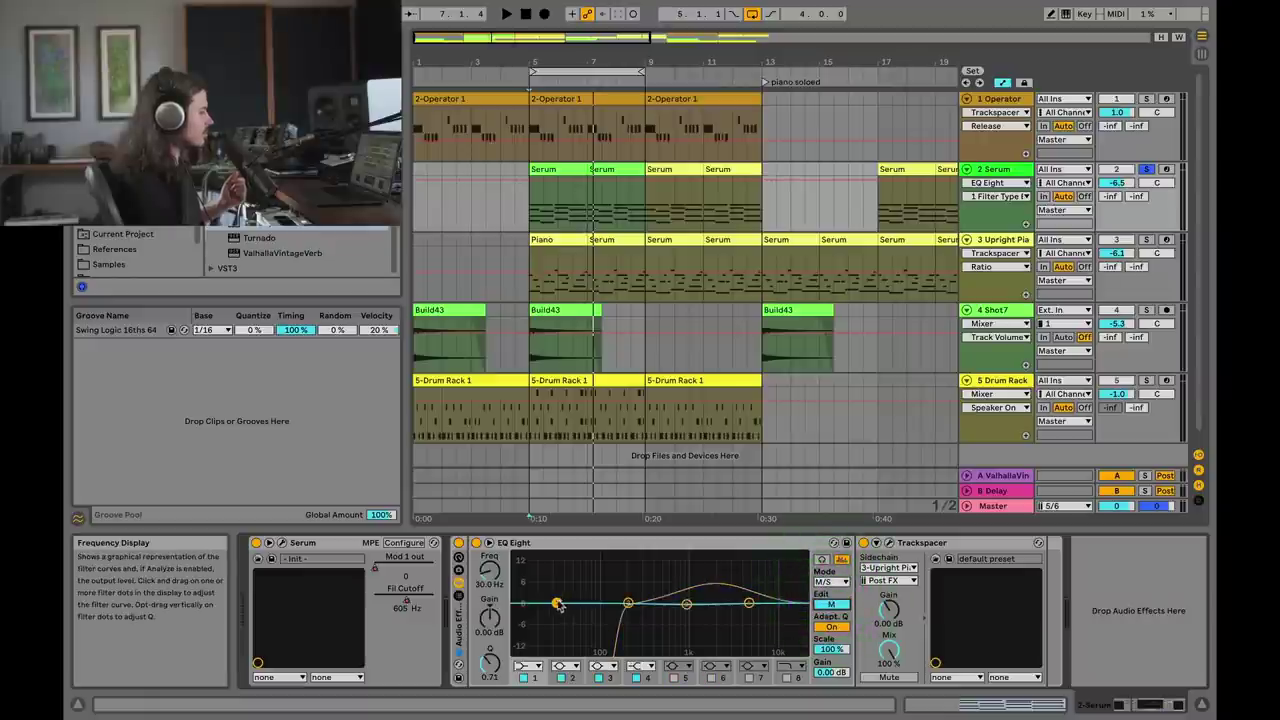
left_click(528, 666)
left_click(535, 578)
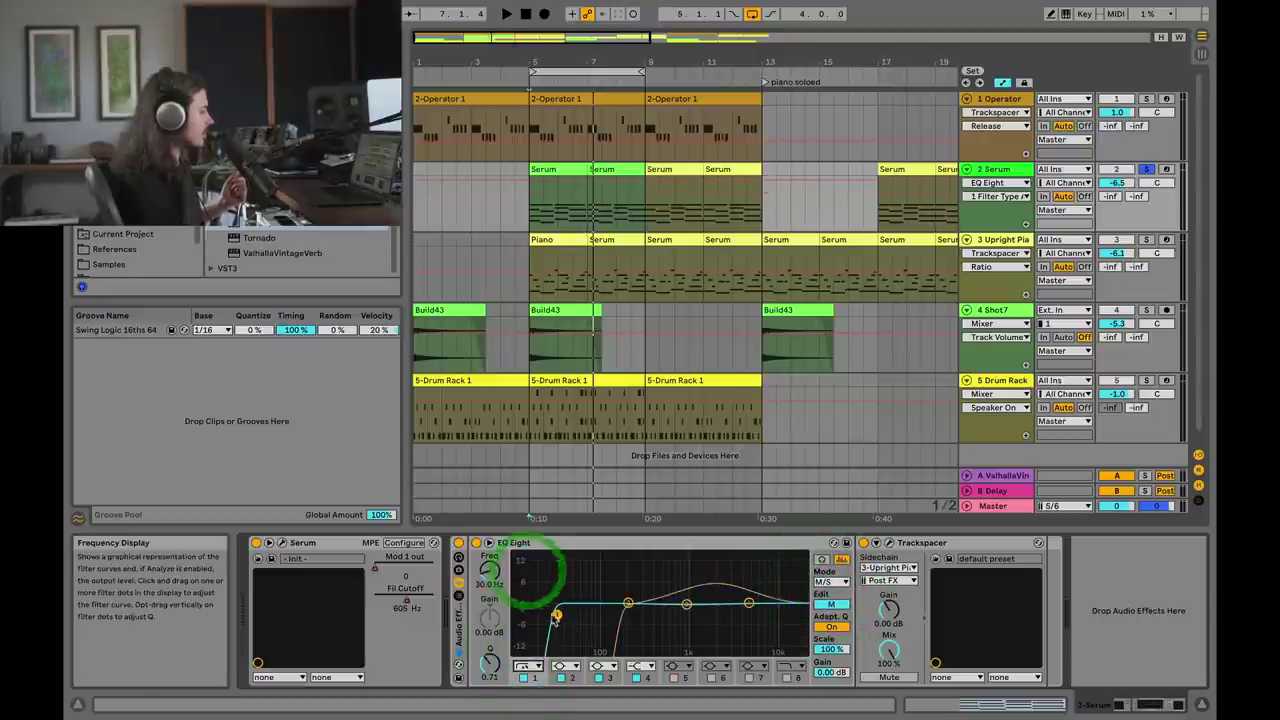
left_click_drag(556, 618, 622, 614)
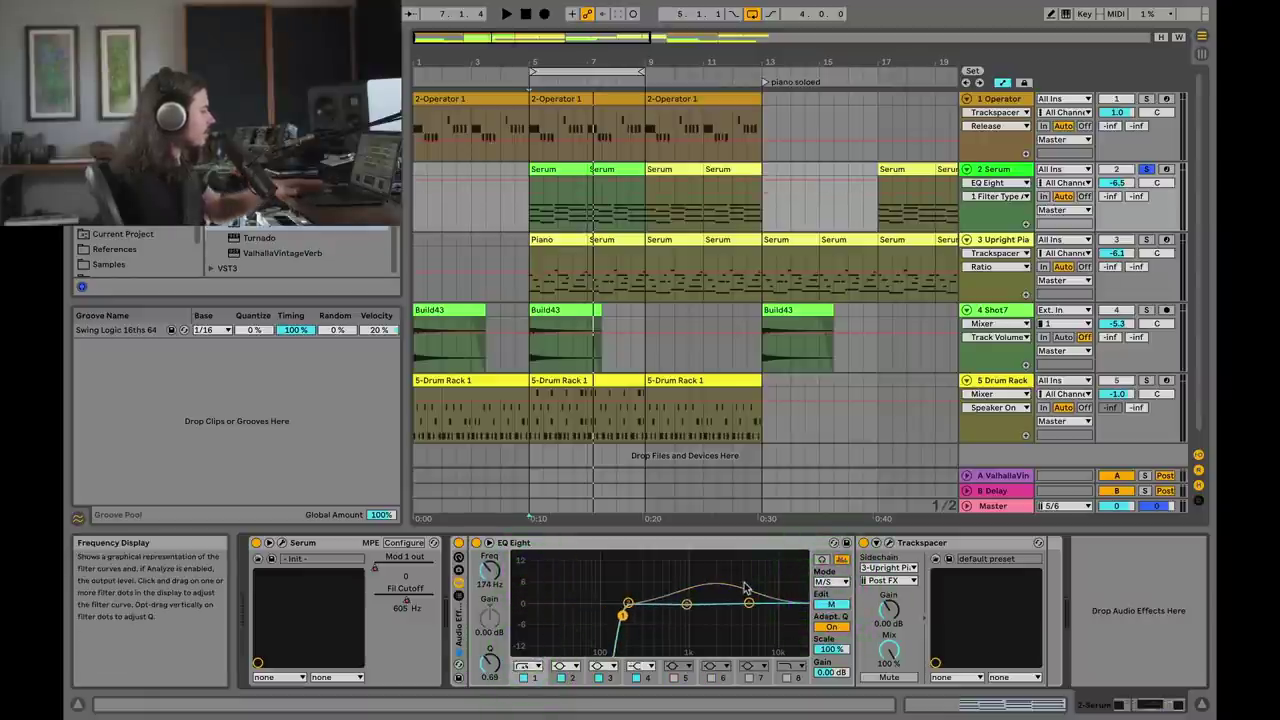
key("space")
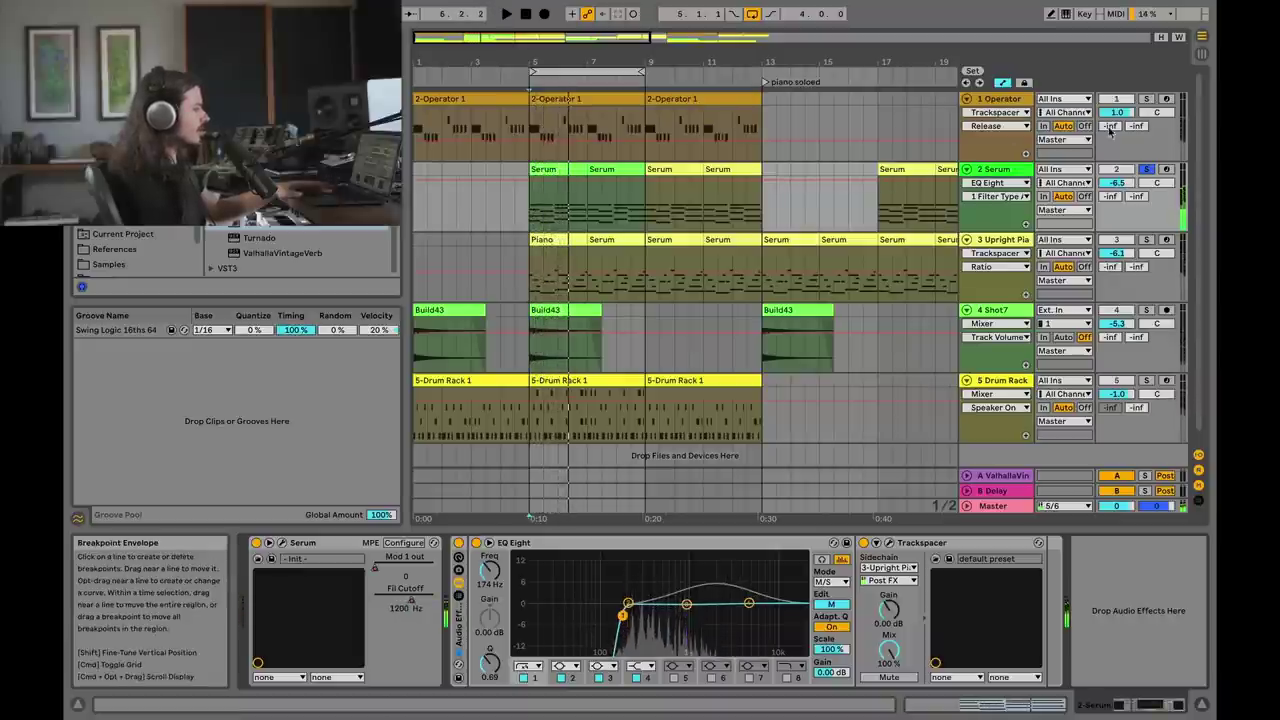
left_click(531, 210)
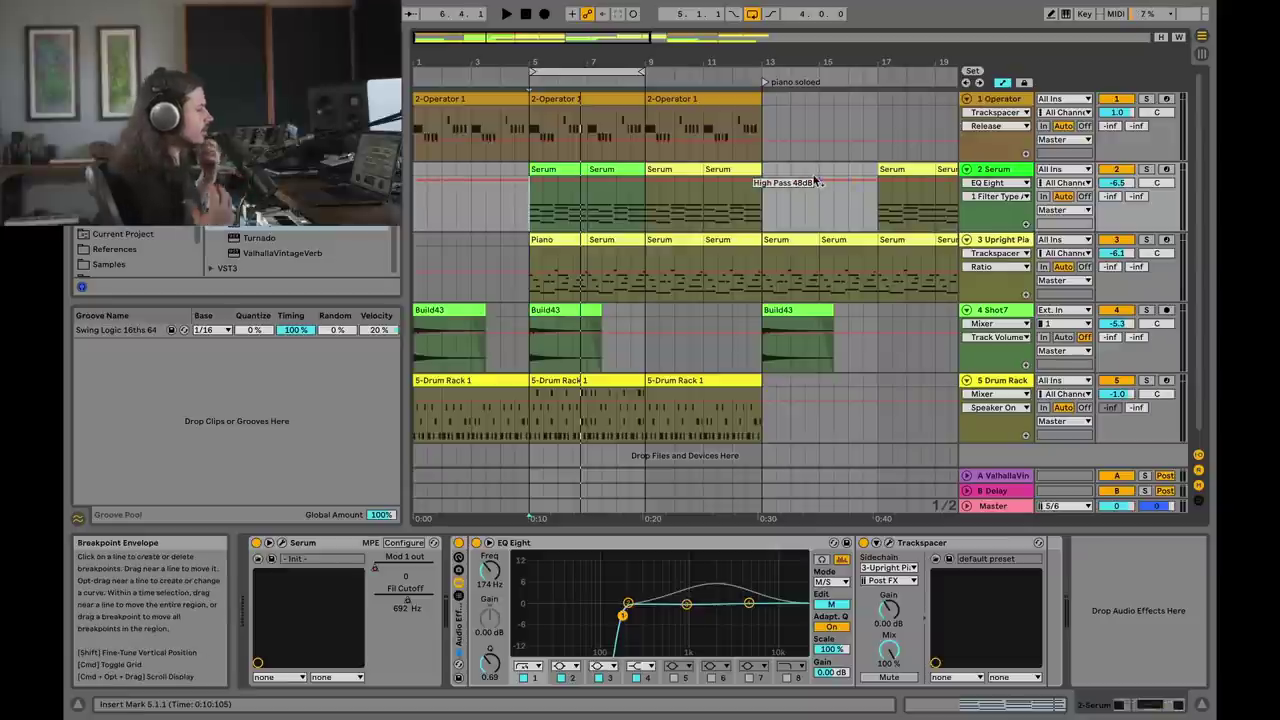
Show the Operator track's devices and map the Down key to its Trackspacer's on/off switch
left_click(990, 100)
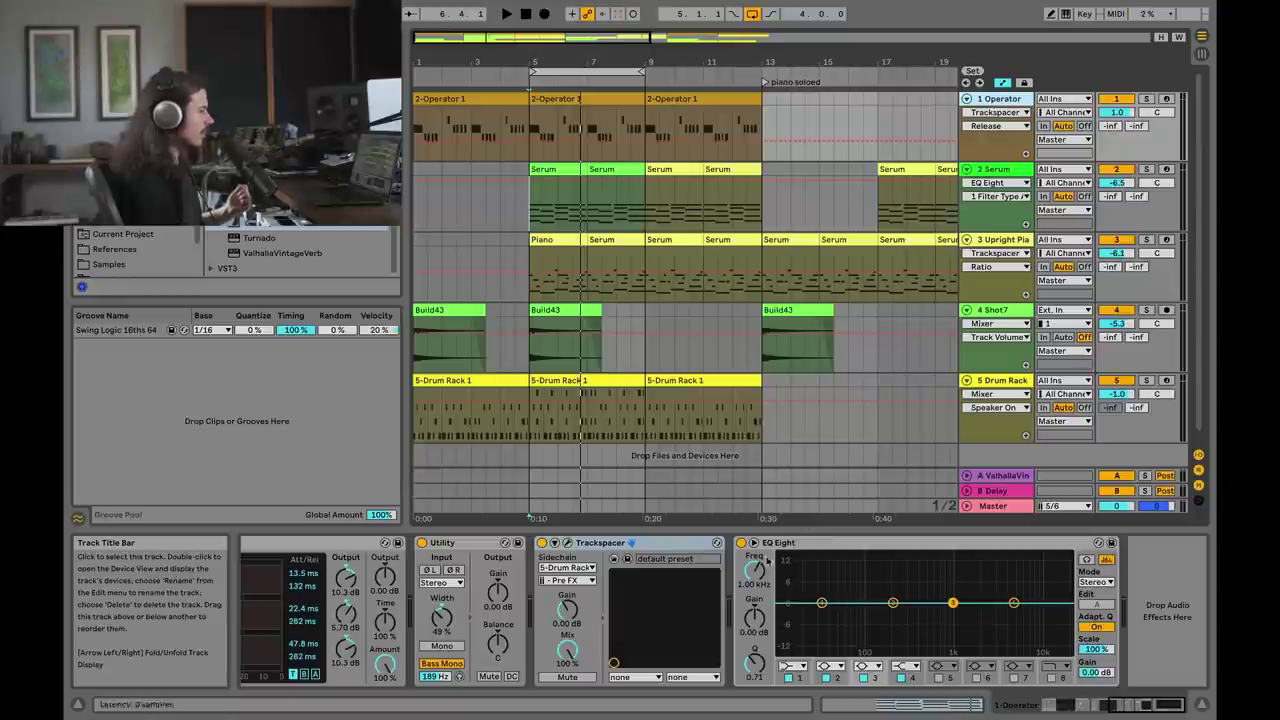
left_click(1084, 13)
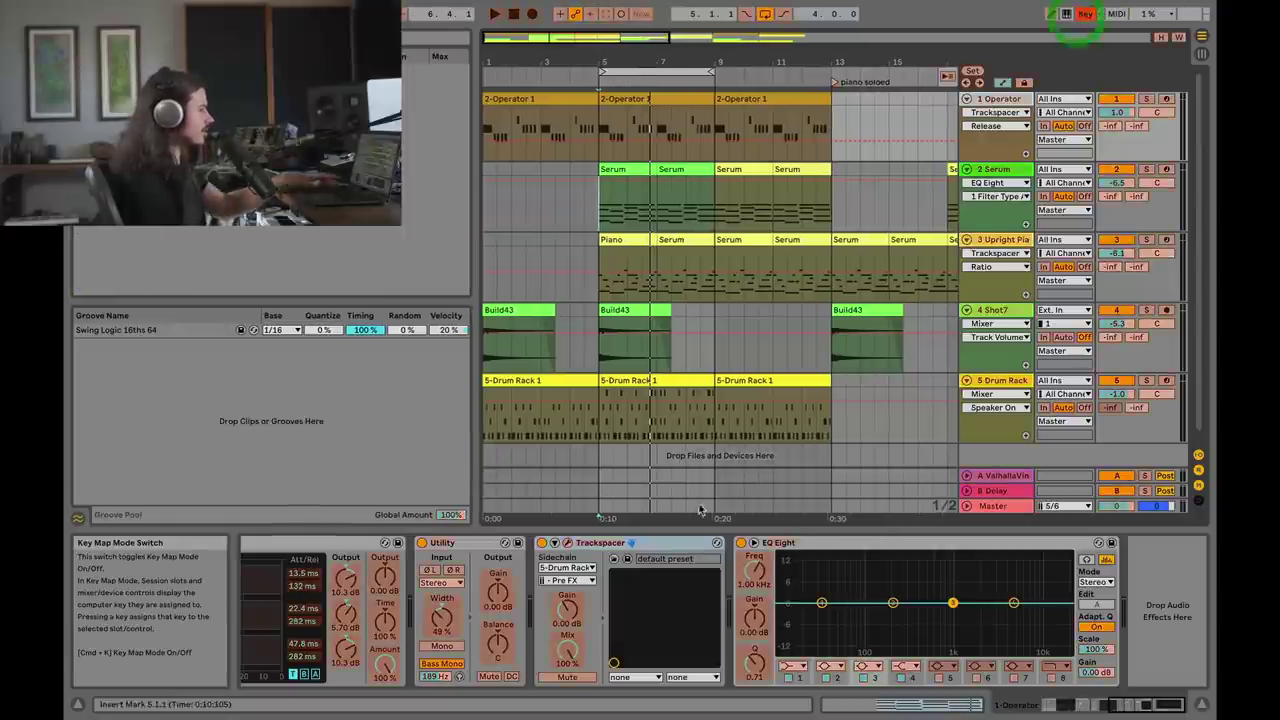
left_click(541, 543)
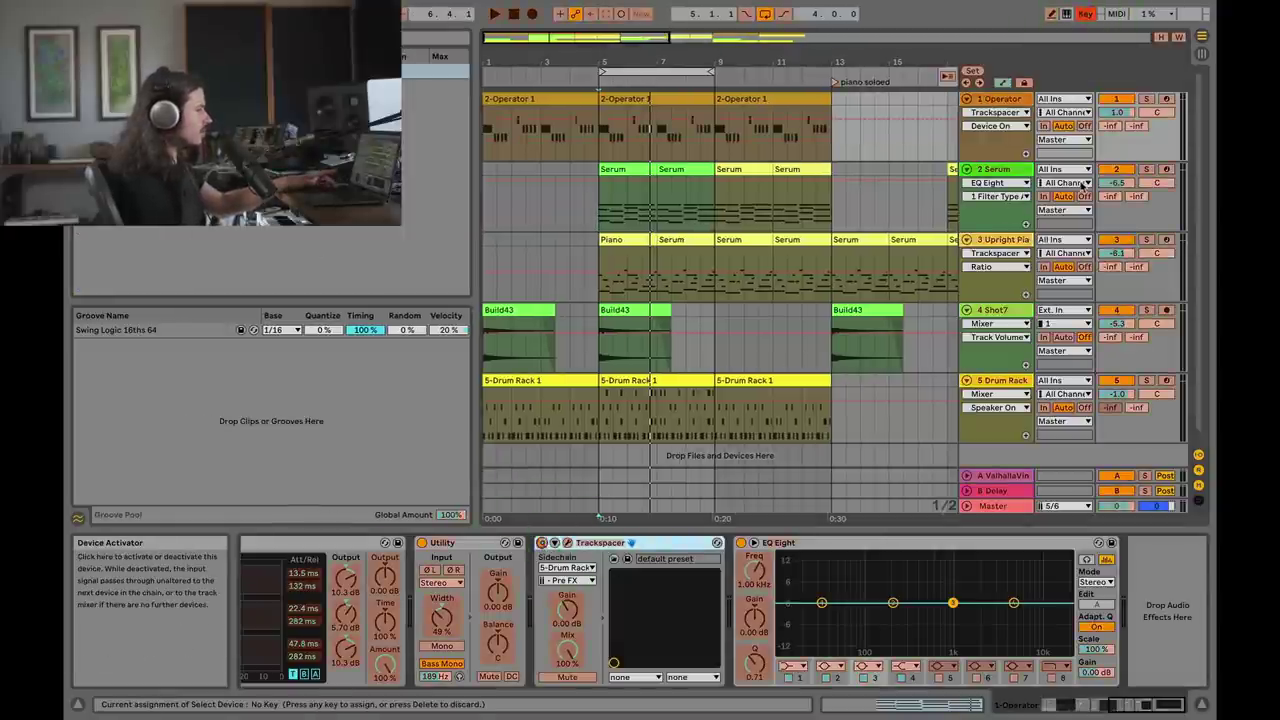
key("Down")
Map the Serum-chain and piano Trackspacer switches, then exit Key Map mode and play the mix
left_click(458, 545)
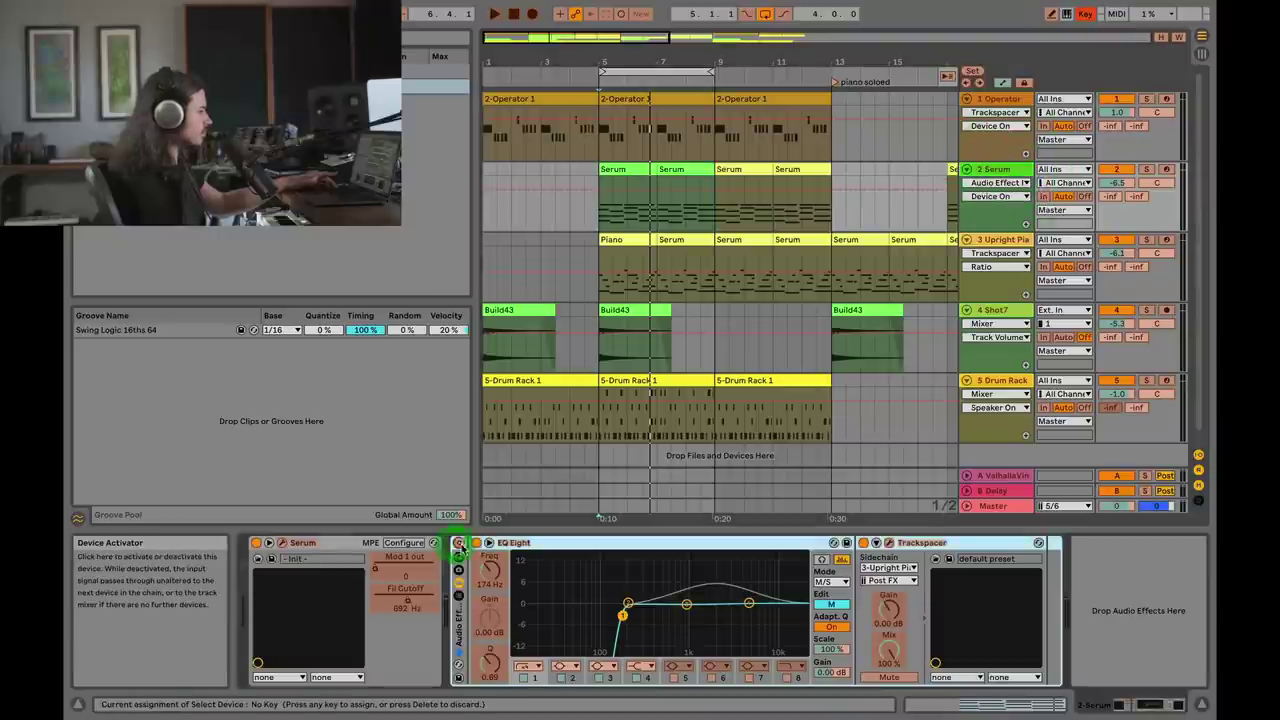
left_click(993, 243)
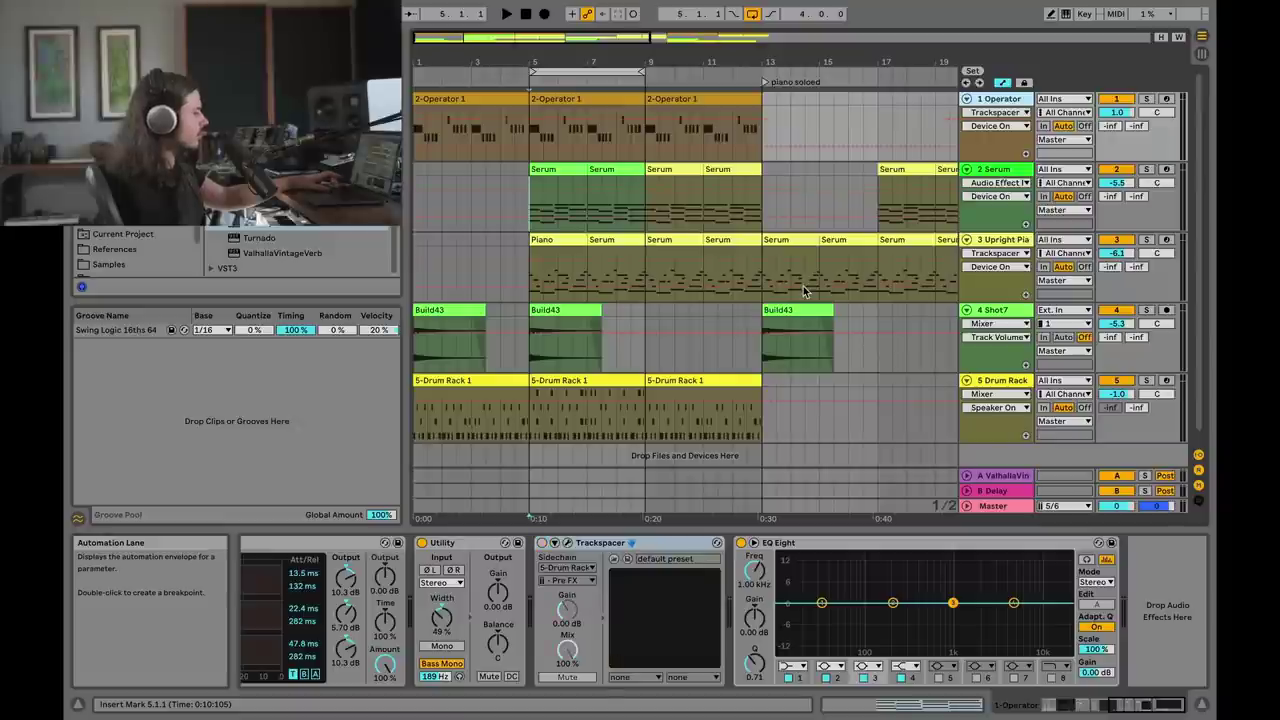
key("space")
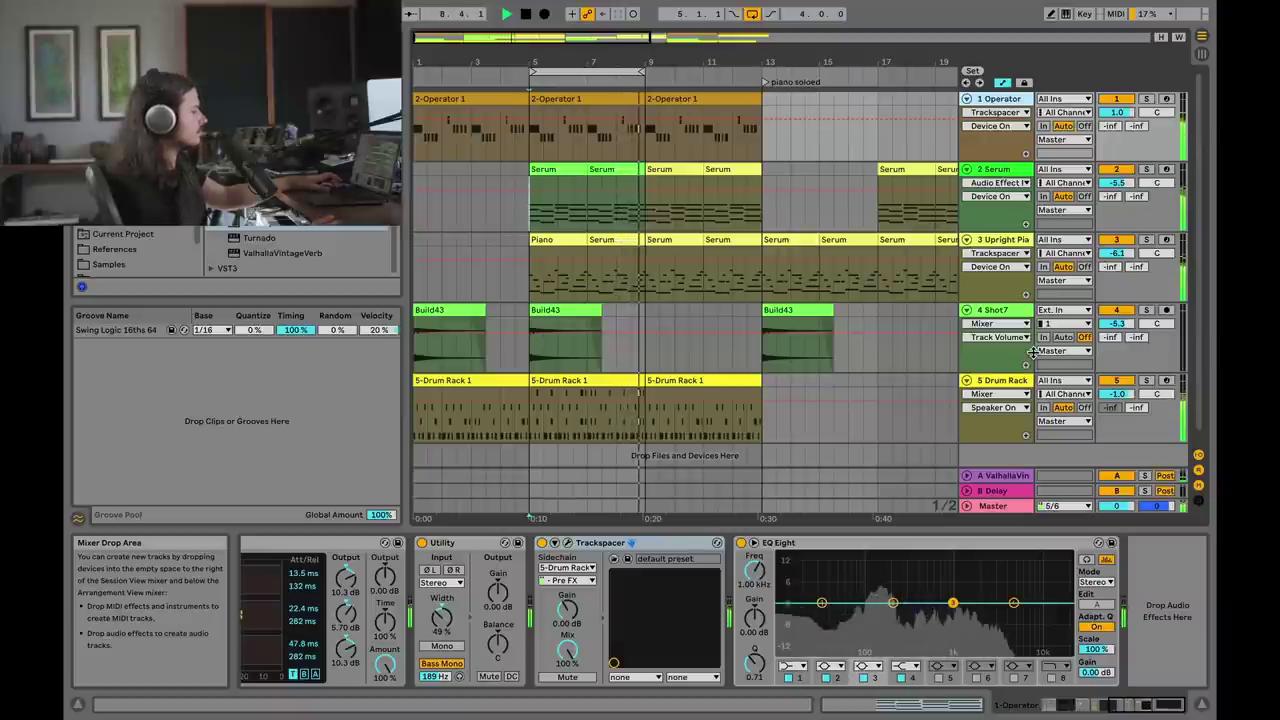
key("space")
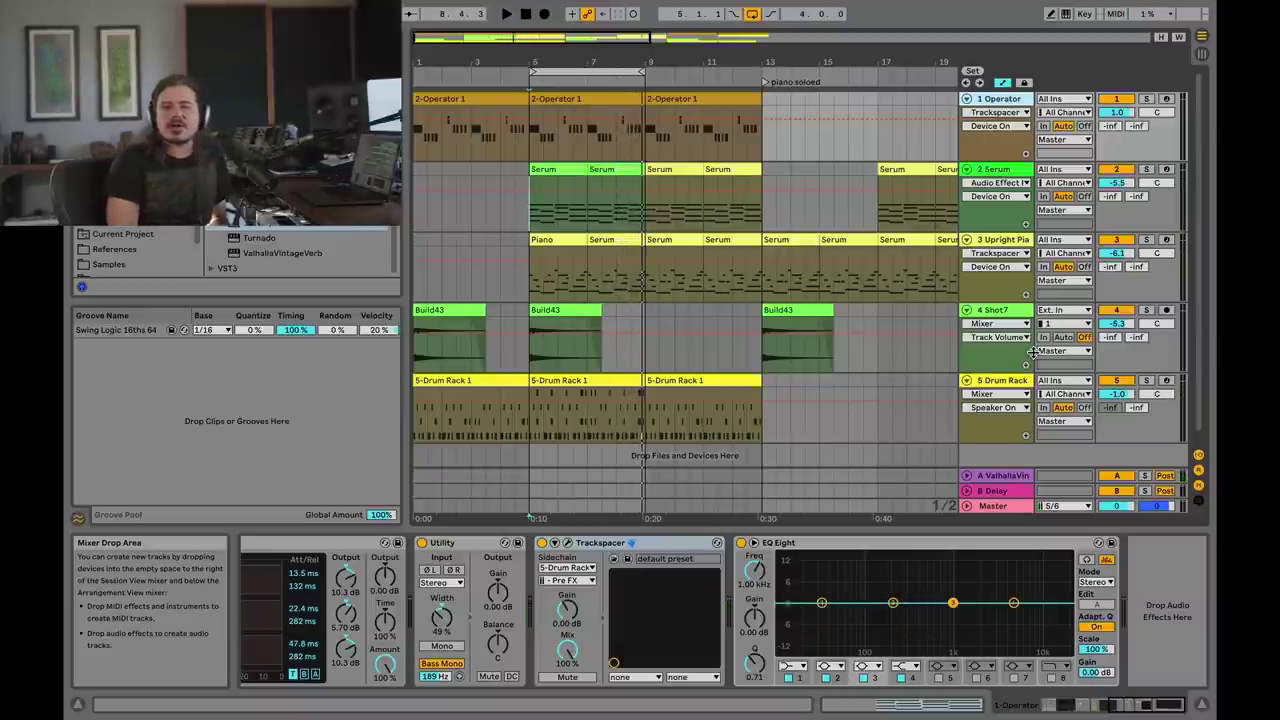